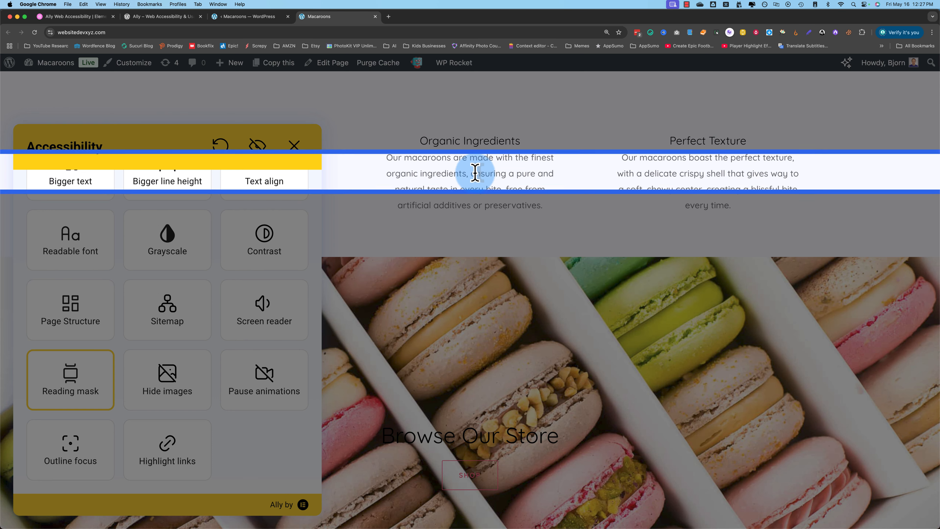
- Scroll the macaroon storefront with the reading mask on, then turn the reading mask off
{"action": "scroll", "coordinate": [424, 265], "scroll_direction": "up", "scroll_amount": 15}
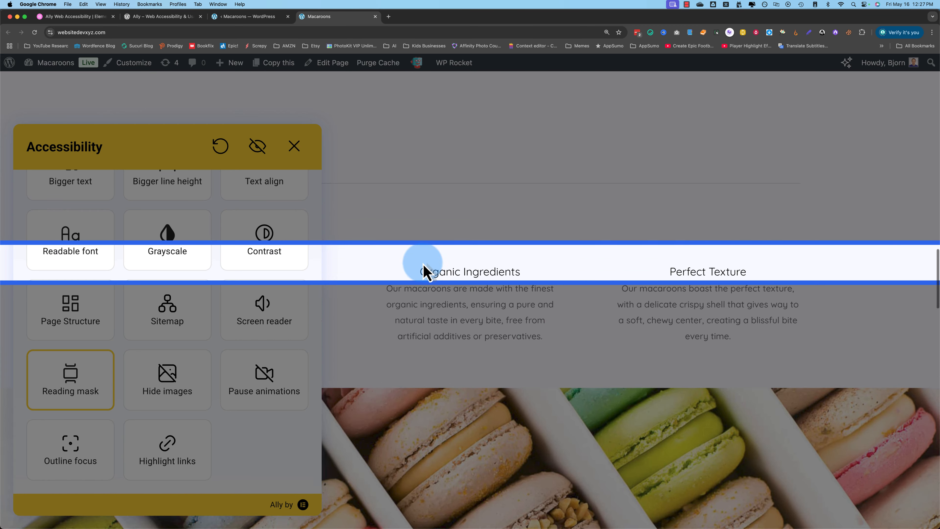
{"action": "scroll", "coordinate": [424, 266], "scroll_direction": "up", "scroll_amount": 5}
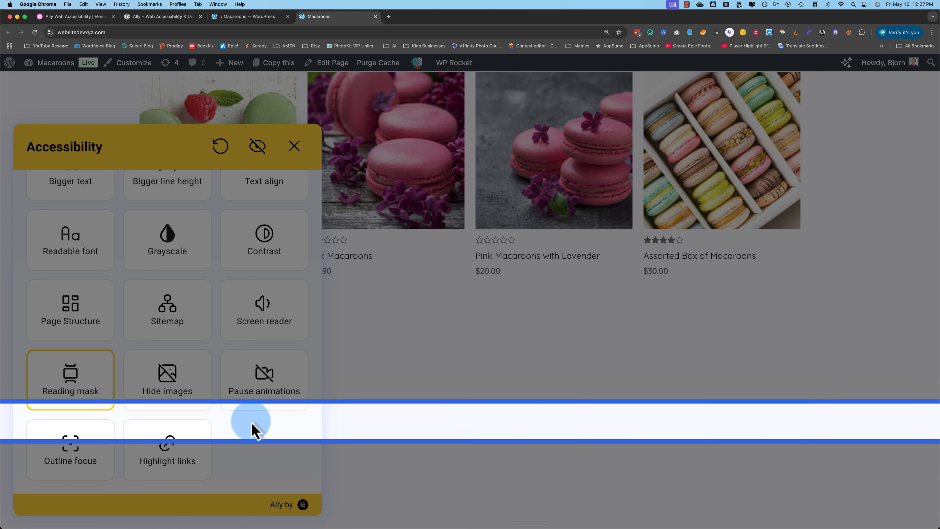
{"action": "left_click", "coordinate": [83, 395]}
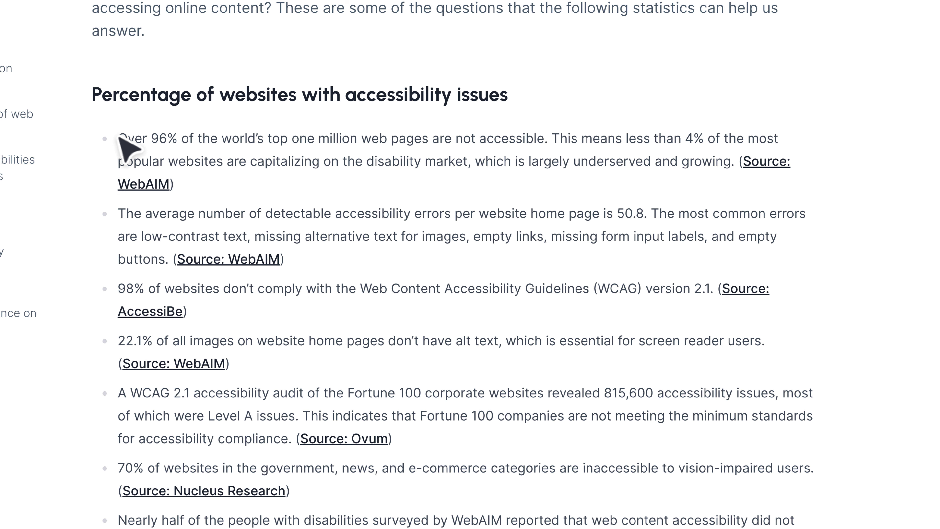
- Highlight the 'over 96% of pages inaccessible' and 'average errors per home page' statistics
{"action": "left_click_drag", "start_coordinate": [171, 145], "coordinate": [440, 141]}
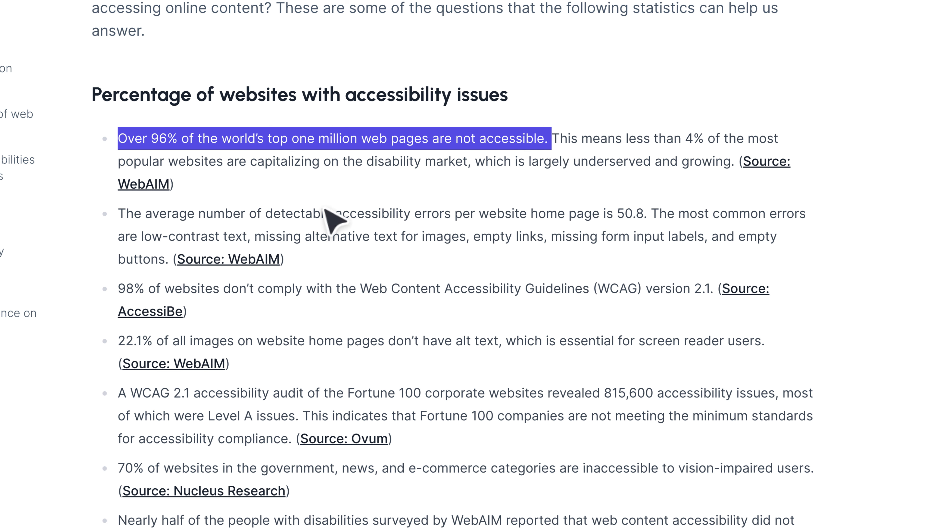
{"action": "left_click_drag", "start_coordinate": [119, 217], "coordinate": [154, 217]}
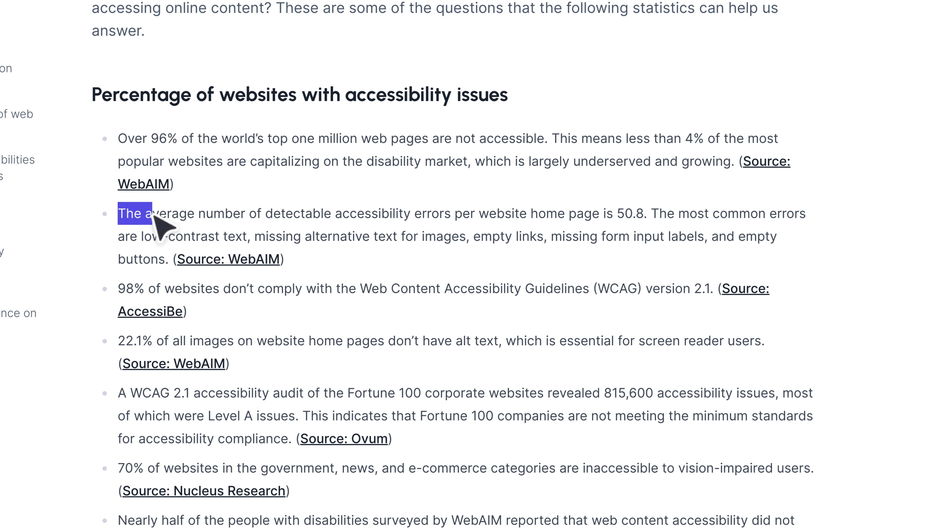
{"action": "left_click_drag", "start_coordinate": [212, 215], "coordinate": [625, 220]}
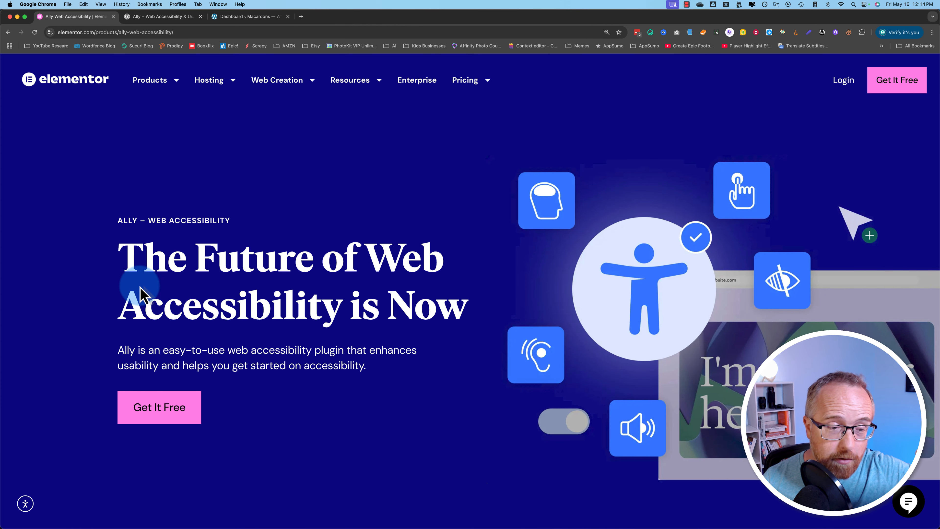
- Jump to and review Ally's Free, Standard, Plus and Max pricing plans
{"action": "left_click", "coordinate": [168, 409]}
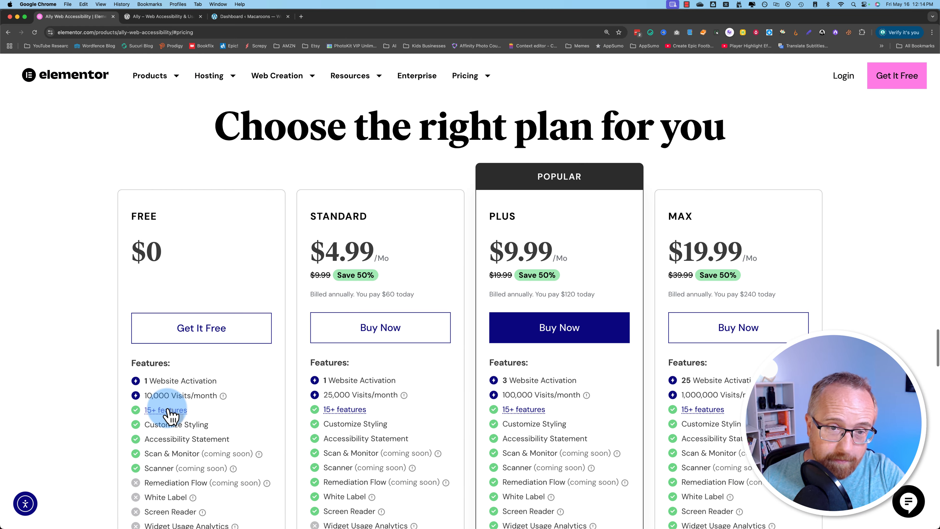
{"action": "scroll", "coordinate": [164, 404], "scroll_direction": "down", "scroll_amount": 1}
{"action": "scroll", "coordinate": [107, 400], "scroll_direction": "down", "scroll_amount": 2}
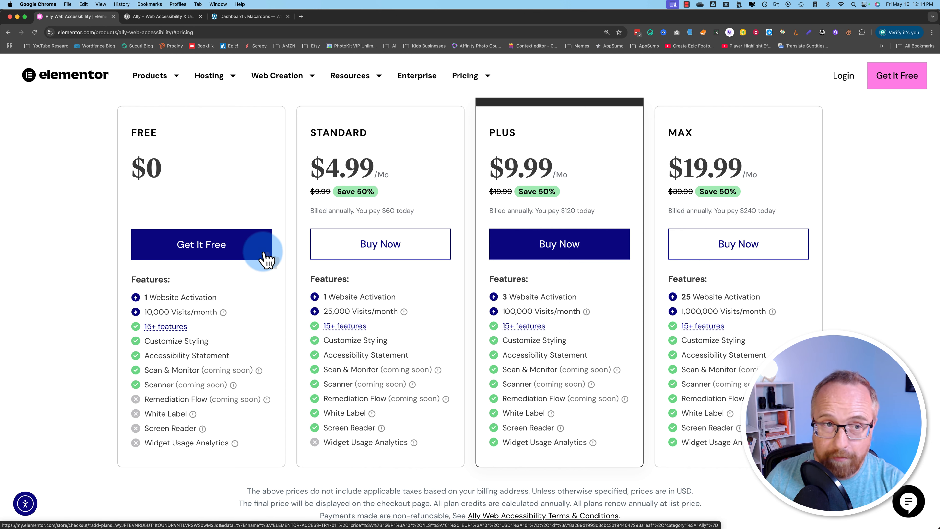
- Browse the Ally plugin's WordPress.org page, then return to the site's admin dashboard
{"action": "left_click", "coordinate": [159, 19]}
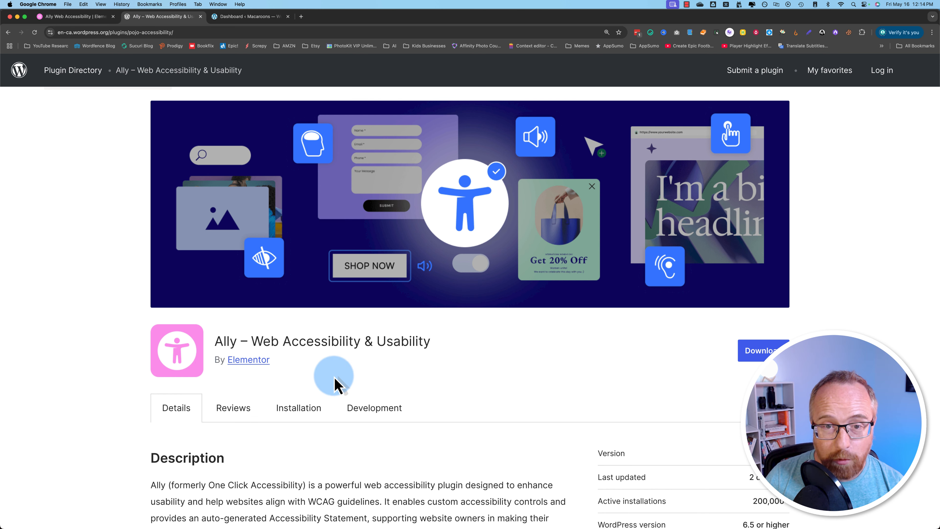
{"action": "scroll", "coordinate": [335, 385], "scroll_direction": "down", "scroll_amount": 3}
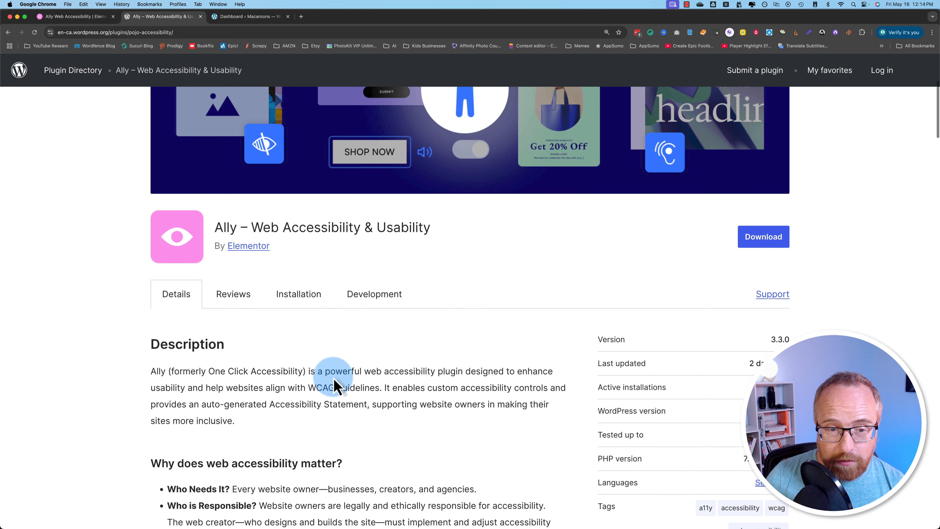
{"action": "scroll", "coordinate": [290, 424], "scroll_direction": "down", "scroll_amount": 2}
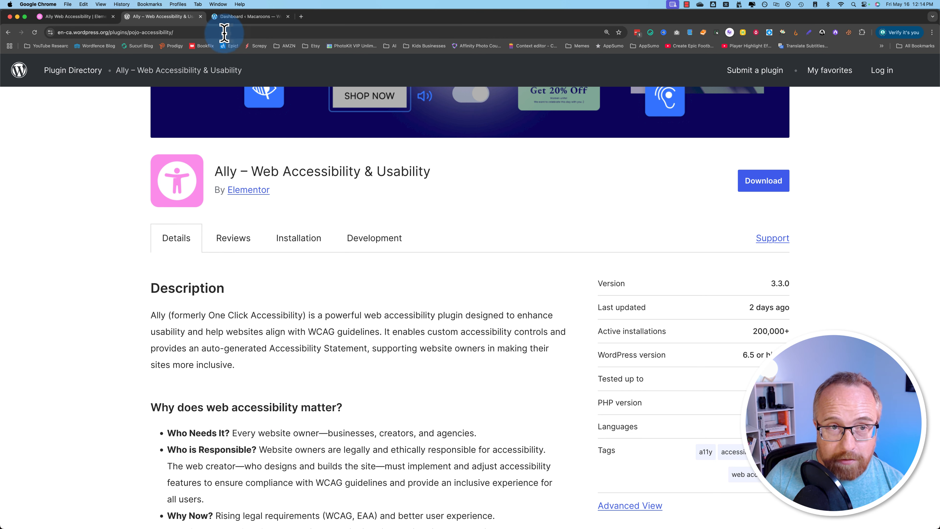
{"action": "left_click", "coordinate": [226, 18]}
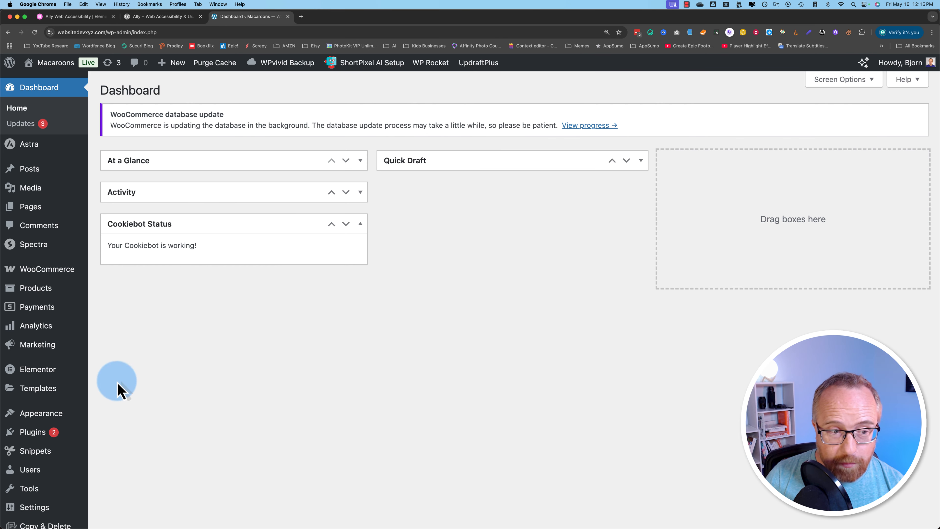
- Search plugins for Ally, then install and activate Ally – Web Accessibility & Usability
{"action": "scroll", "coordinate": [59, 407], "scroll_direction": "down", "scroll_amount": 2}
{"action": "scroll", "coordinate": [59, 409], "scroll_direction": "down", "scroll_amount": 3}
{"action": "mouse_move", "coordinate": [35, 306]}
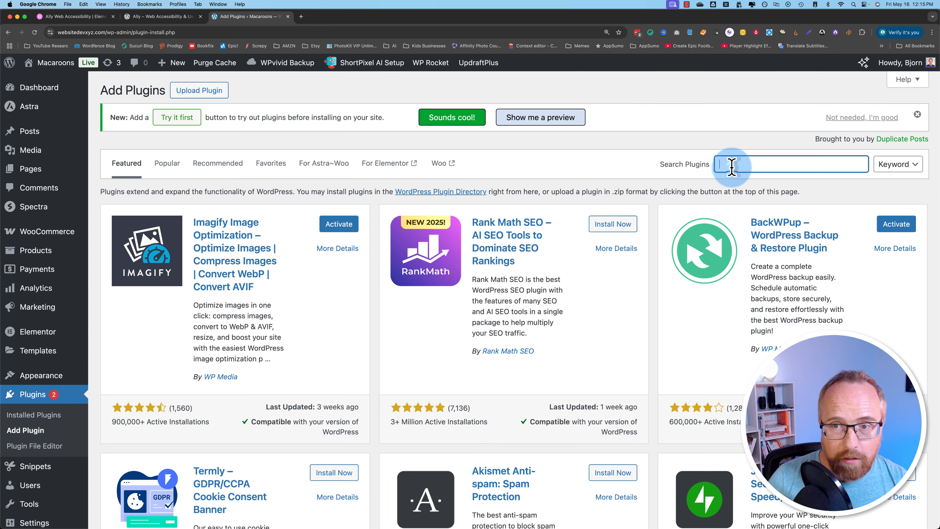
{"action": "left_click", "coordinate": [728, 164]}
{"action": "type", "text": "ally"}
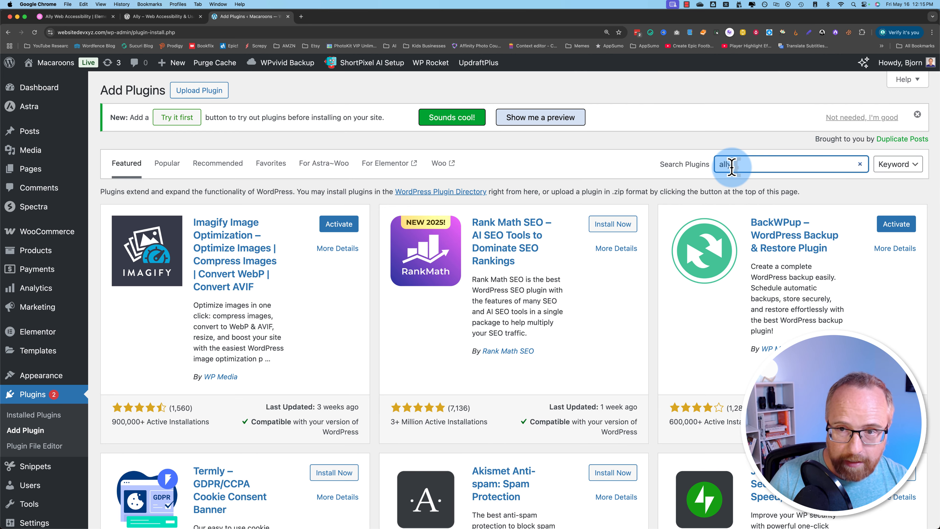
{"action": "key", "text": "Return"}
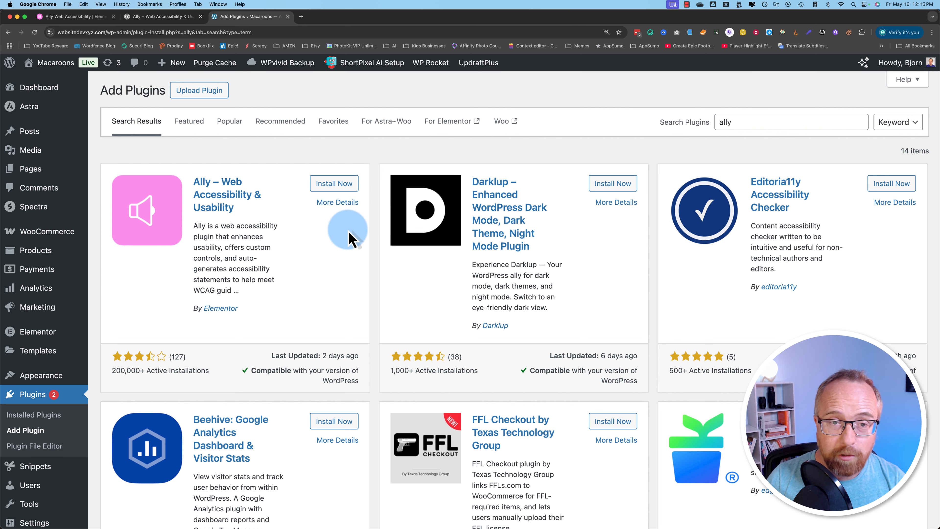
{"action": "left_click", "coordinate": [334, 184]}
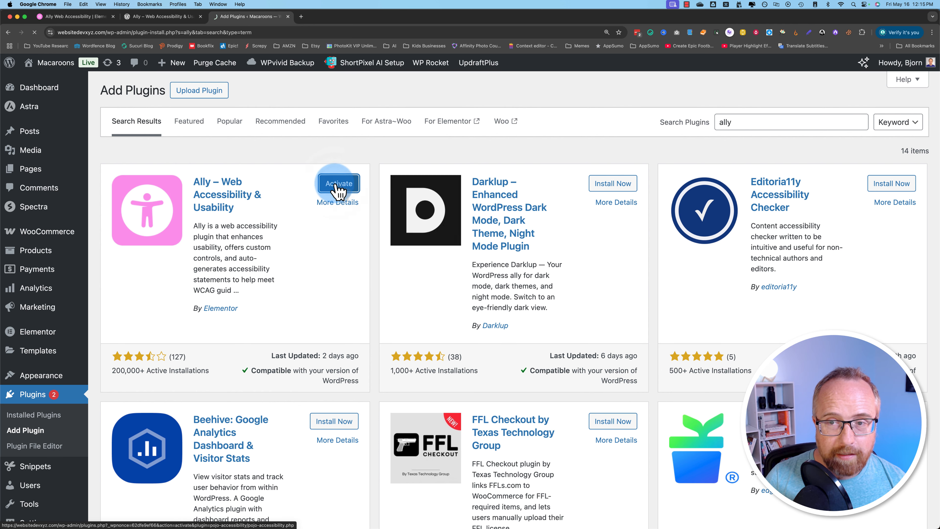
{"action": "left_click", "coordinate": [334, 185]}
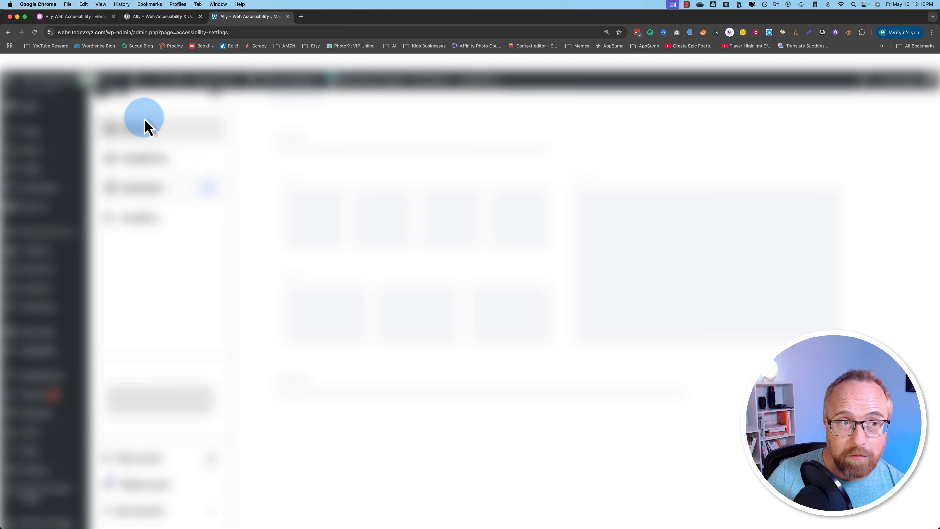
- Glance back at Ally's pricing and plugin directory tabs, then return to Ally settings
{"action": "left_click", "coordinate": [54, 21]}
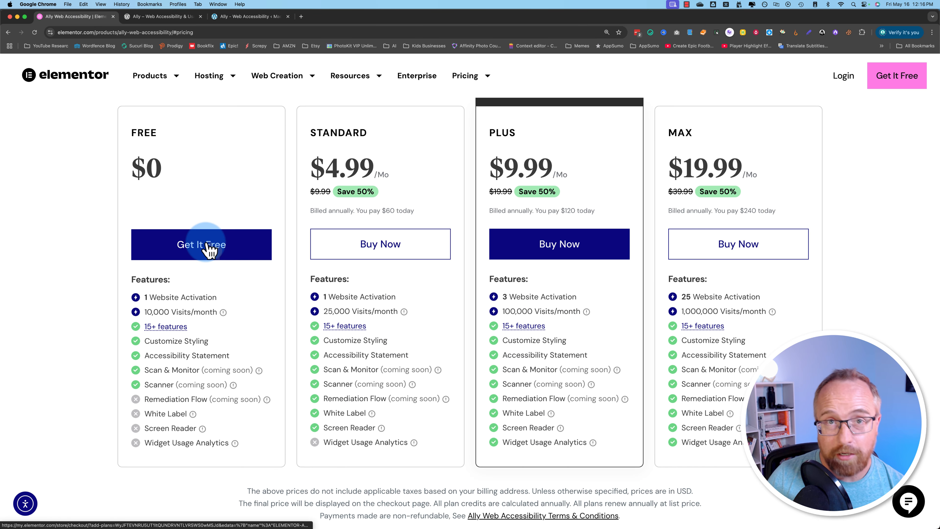
{"action": "left_click", "coordinate": [158, 18]}
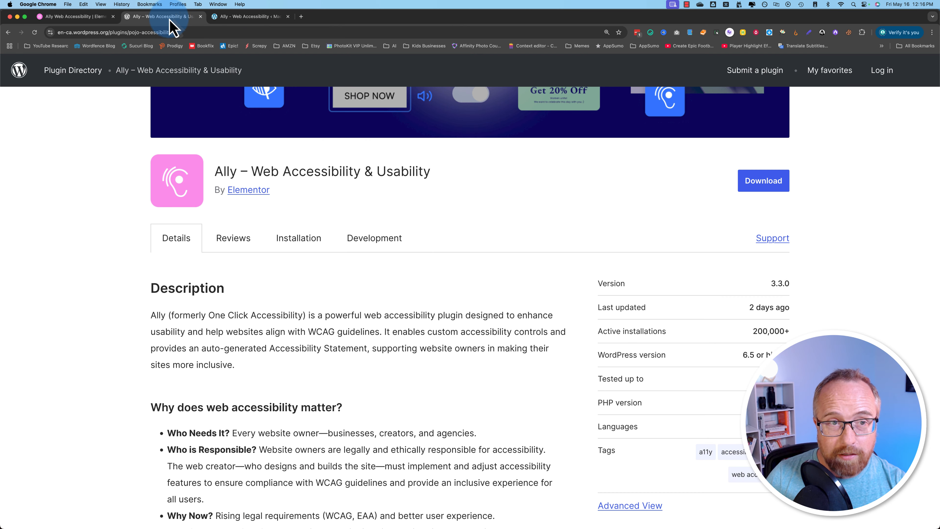
{"action": "left_click", "coordinate": [222, 18]}
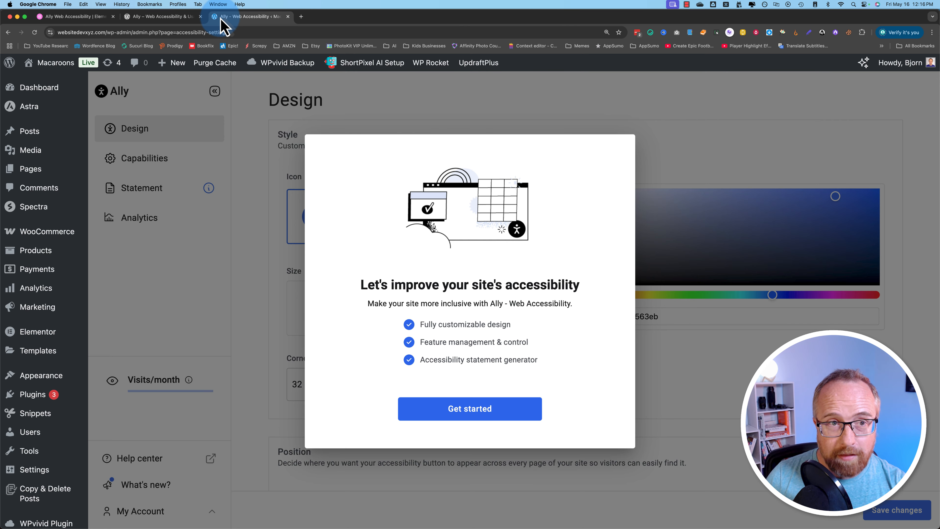
- Connect Ally to the Elementor account and finish setup to reach the Design settings
{"action": "left_click", "coordinate": [500, 419]}
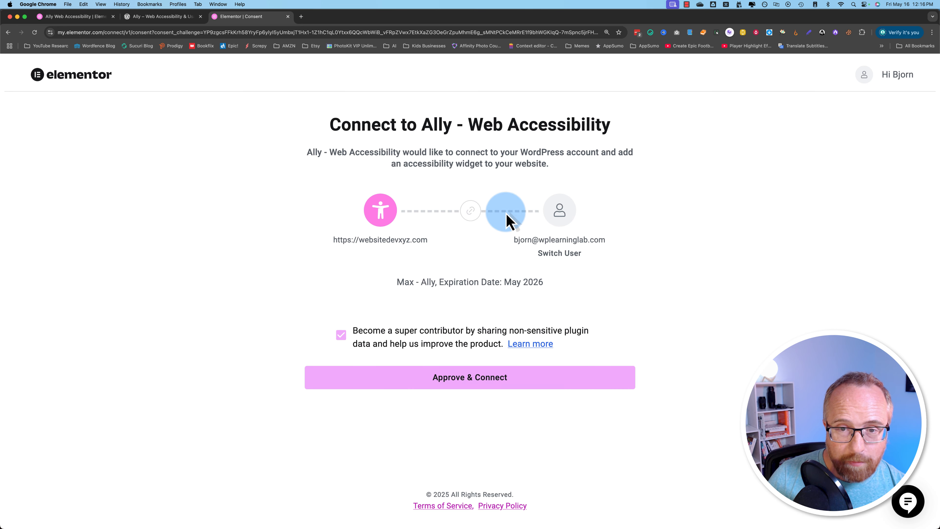
{"action": "left_click", "coordinate": [468, 377]}
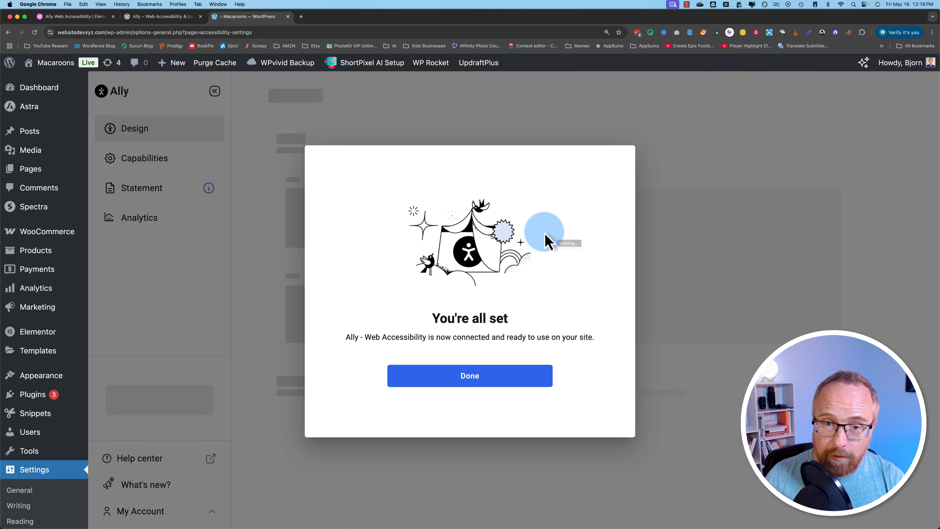
{"action": "left_click", "coordinate": [476, 382]}
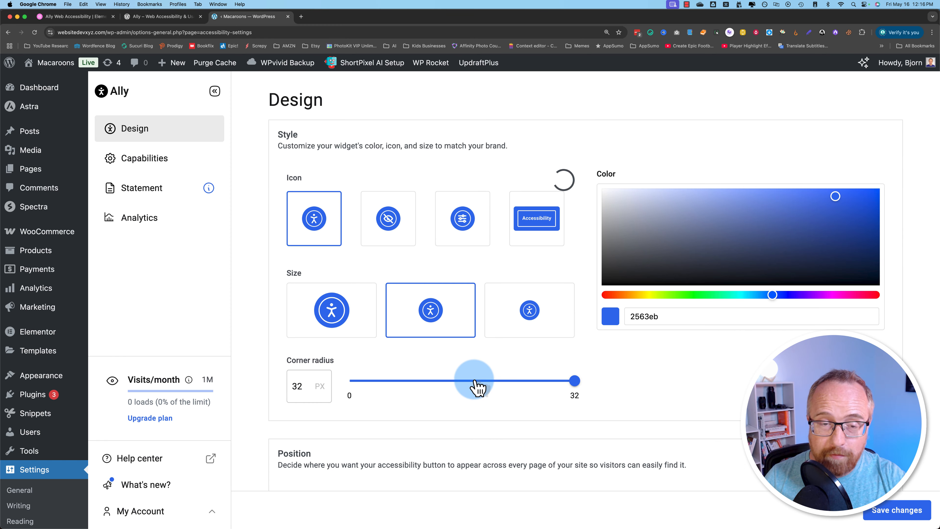
- Open the Macaroons storefront in a new tab and bring up its Ally accessibility panel
{"action": "left_click", "coordinate": [301, 16]}
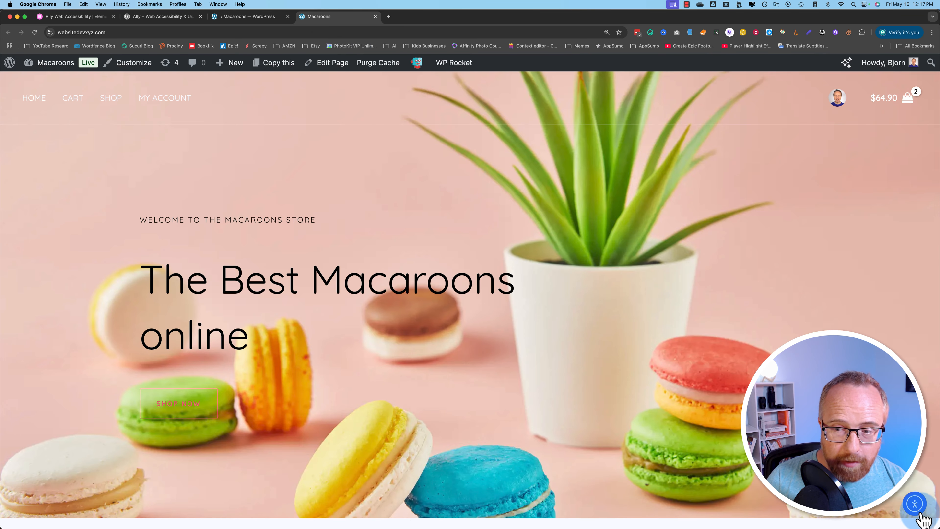
{"action": "left_click", "coordinate": [915, 504]}
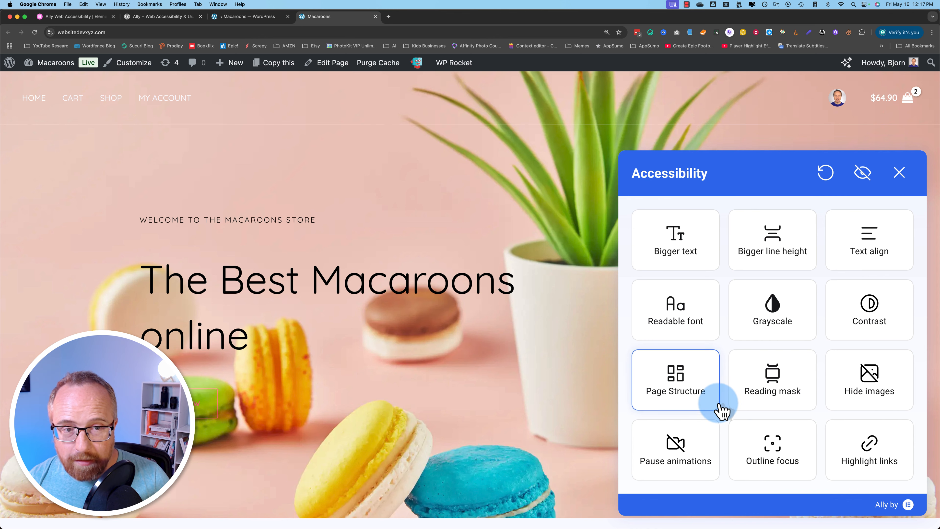
{"action": "left_click", "coordinate": [249, 17]}
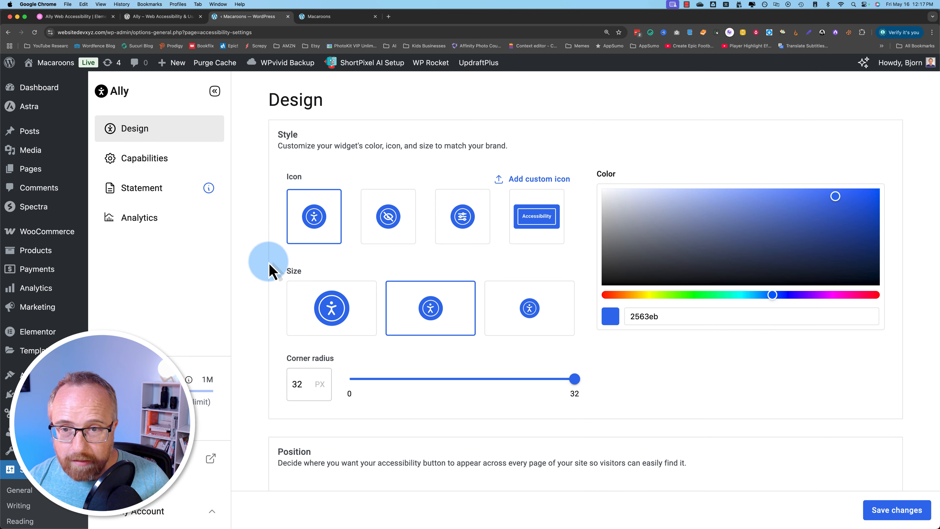
- In Capabilities, switch off Bigger text, Bigger line height, Text align, Readable font, Page structure and Hide images
{"action": "left_click", "coordinate": [137, 167]}
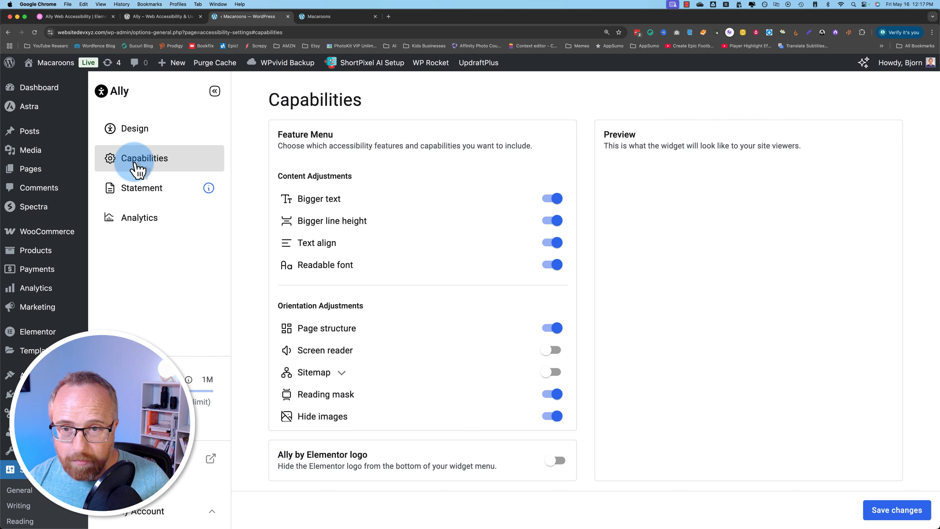
{"action": "left_click", "coordinate": [554, 199]}
{"action": "left_click", "coordinate": [551, 221]}
{"action": "left_click", "coordinate": [552, 243]}
{"action": "left_click", "coordinate": [552, 265]}
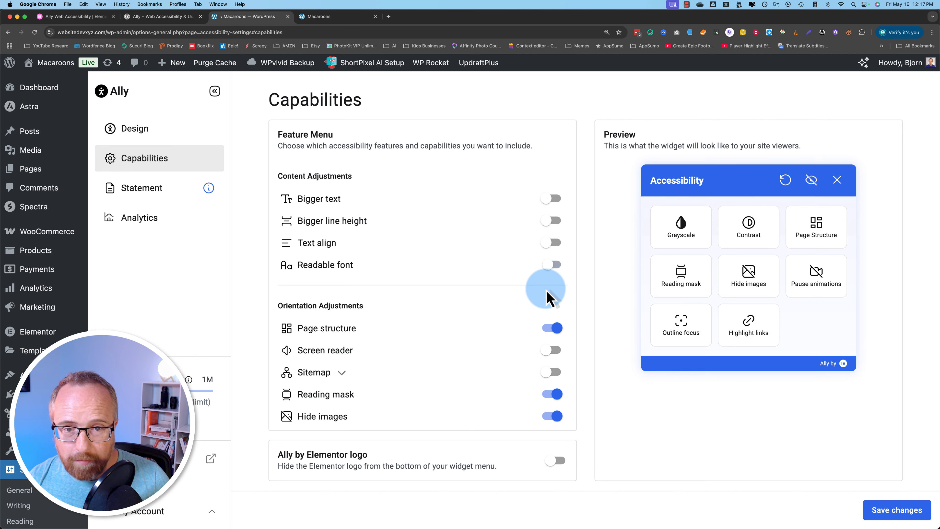
{"action": "left_click", "coordinate": [551, 327]}
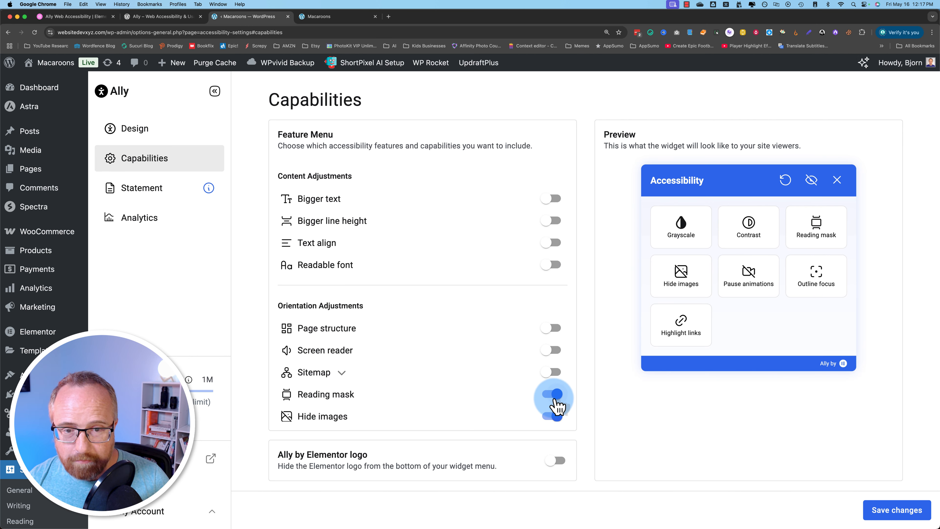
{"action": "left_click", "coordinate": [557, 419]}
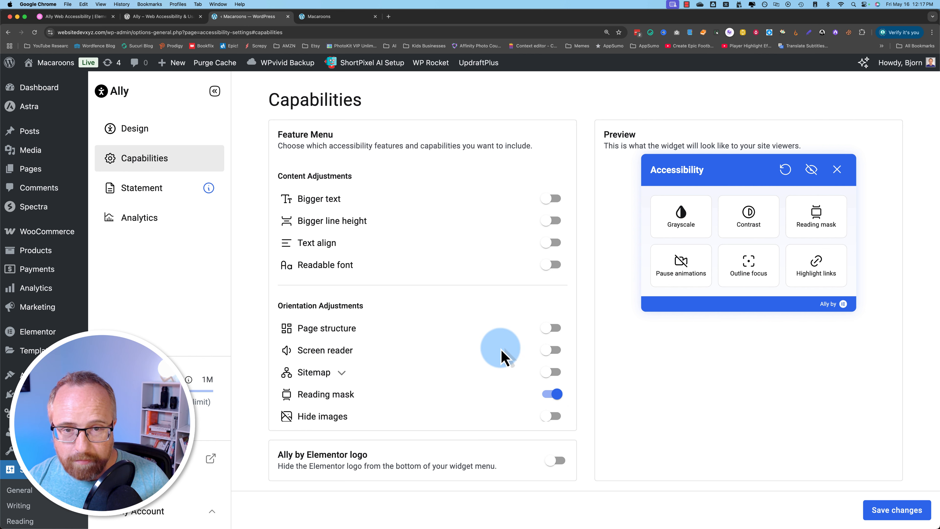
- Enable the Sitemap, Screen reader, Page structure and Hide images features
{"action": "scroll", "coordinate": [500, 352], "scroll_direction": "down", "scroll_amount": 3}
{"action": "scroll", "coordinate": [499, 352], "scroll_direction": "down", "scroll_amount": 3}
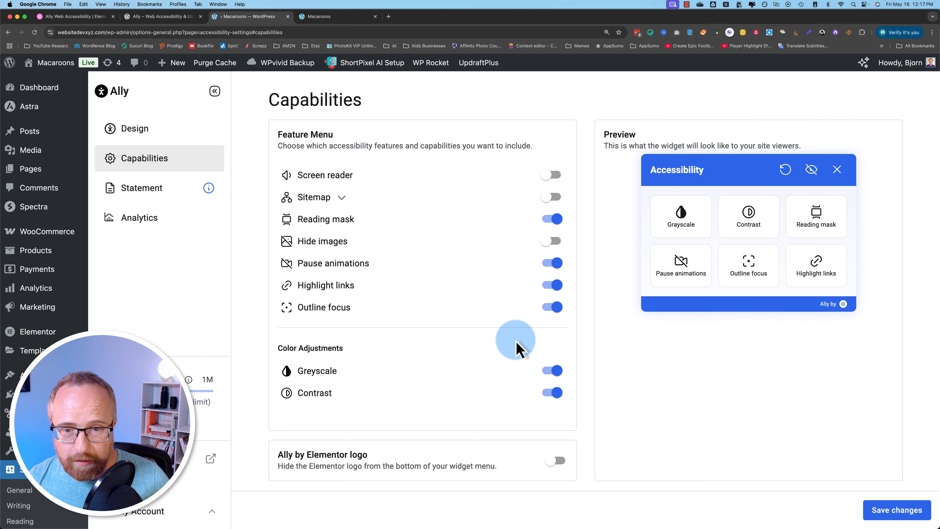
{"action": "scroll", "coordinate": [515, 347], "scroll_direction": "up", "scroll_amount": 4}
{"action": "scroll", "coordinate": [517, 348], "scroll_direction": "up", "scroll_amount": 1}
{"action": "left_click", "coordinate": [551, 354]}
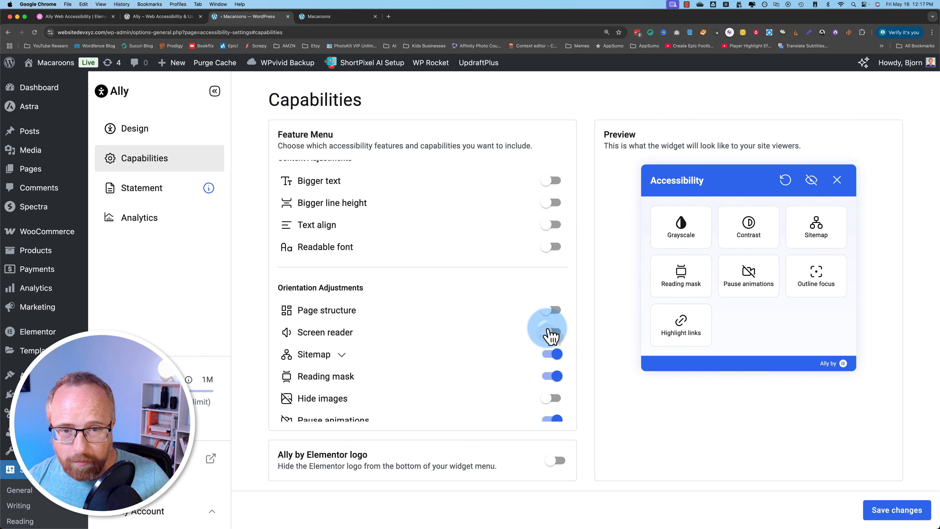
{"action": "left_click", "coordinate": [548, 329]}
{"action": "left_click", "coordinate": [548, 311]}
{"action": "left_click", "coordinate": [552, 398]}
- Enable the Readable font, Text align, Bigger line height and Bigger text features
{"action": "scroll", "coordinate": [525, 341], "scroll_direction": "up", "scroll_amount": 1}
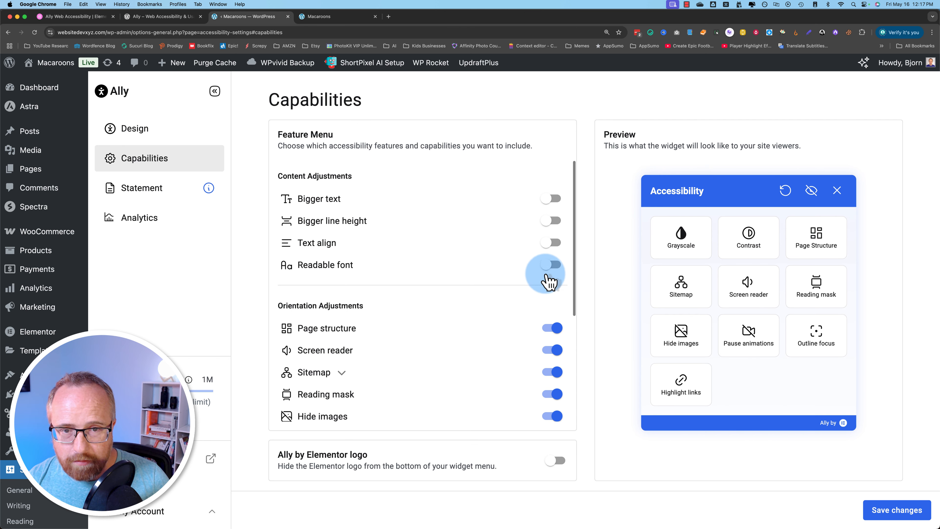
{"action": "left_click", "coordinate": [552, 264]}
{"action": "left_click", "coordinate": [552, 242]}
{"action": "left_click", "coordinate": [552, 220]}
{"action": "left_click", "coordinate": [552, 198]}
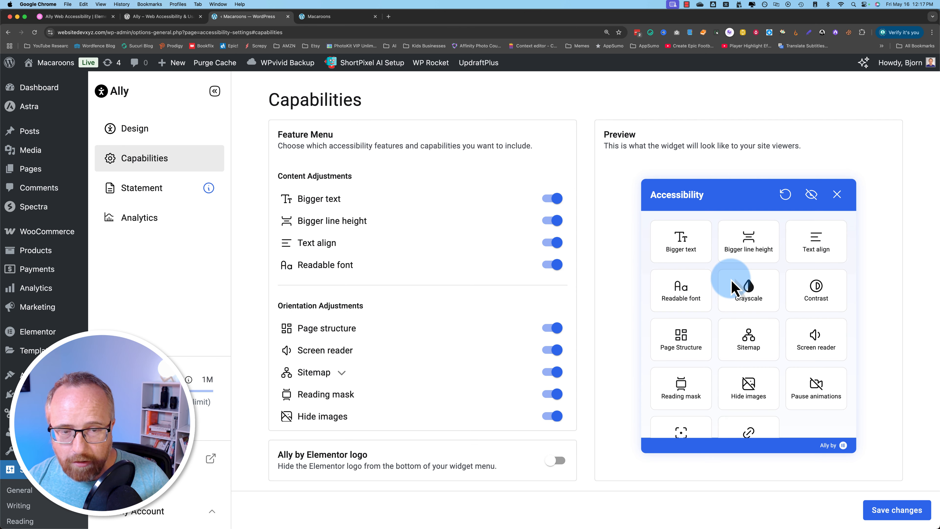
{"action": "scroll", "coordinate": [676, 336], "scroll_direction": "down", "scroll_amount": 3}
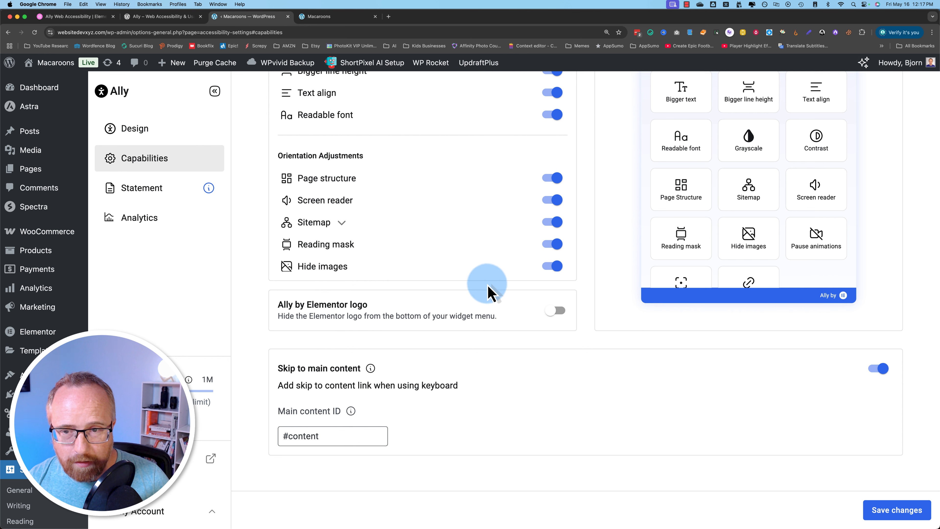
{"action": "scroll", "coordinate": [583, 294], "scroll_direction": "up", "scroll_amount": 2}
{"action": "scroll", "coordinate": [583, 294], "scroll_direction": "up", "scroll_amount": 4}
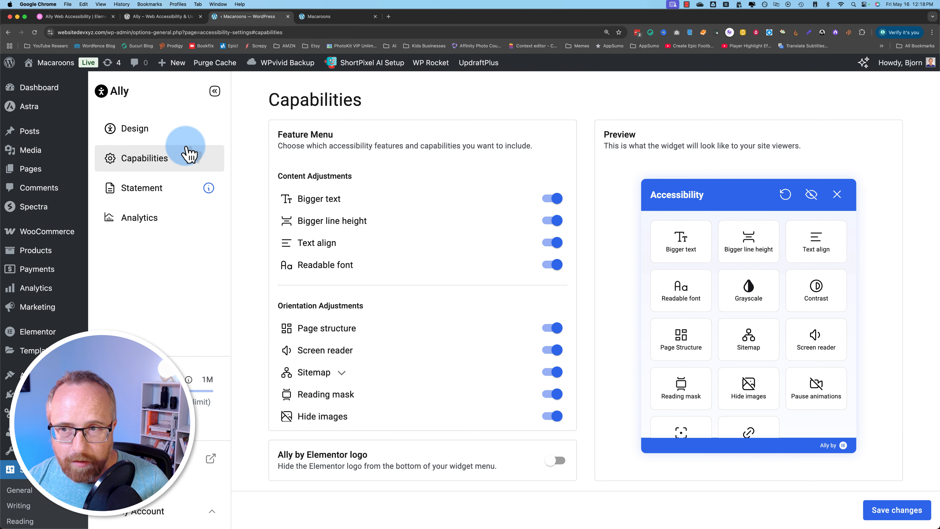
- In Design, set the button's corner radius to 32 px and its colour to yellow ffd20b
{"action": "left_click", "coordinate": [122, 131]}
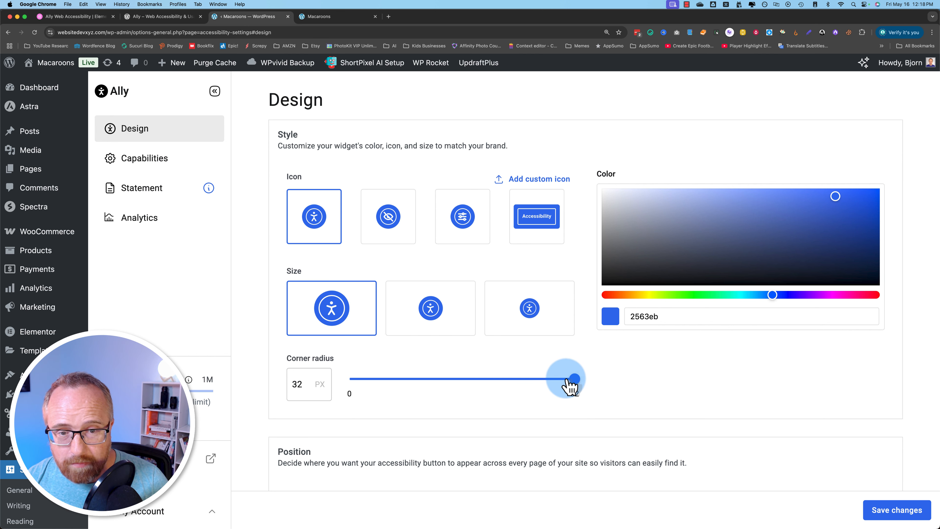
{"action": "left_click_drag", "start_coordinate": [559, 383], "coordinate": [600, 392]}
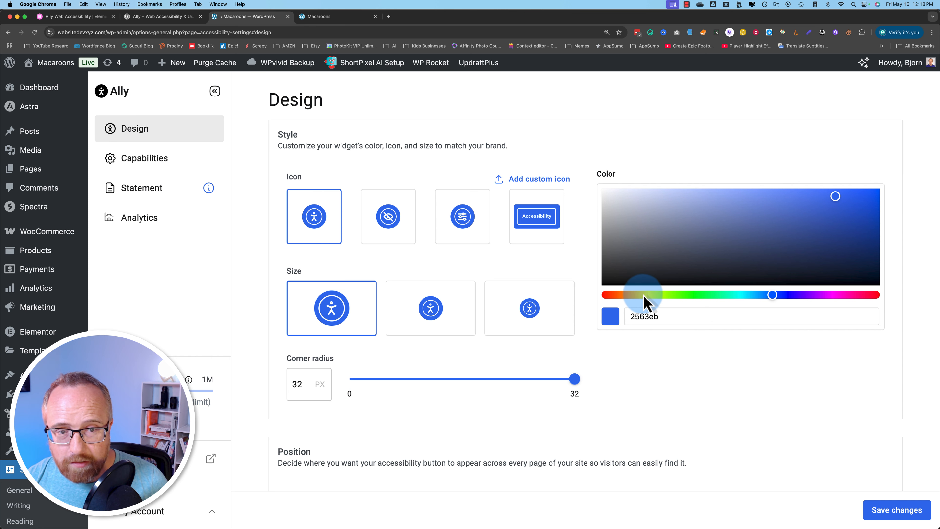
{"action": "left_click_drag", "start_coordinate": [644, 296], "coordinate": [640, 295]}
{"action": "left_click", "coordinate": [867, 183]}
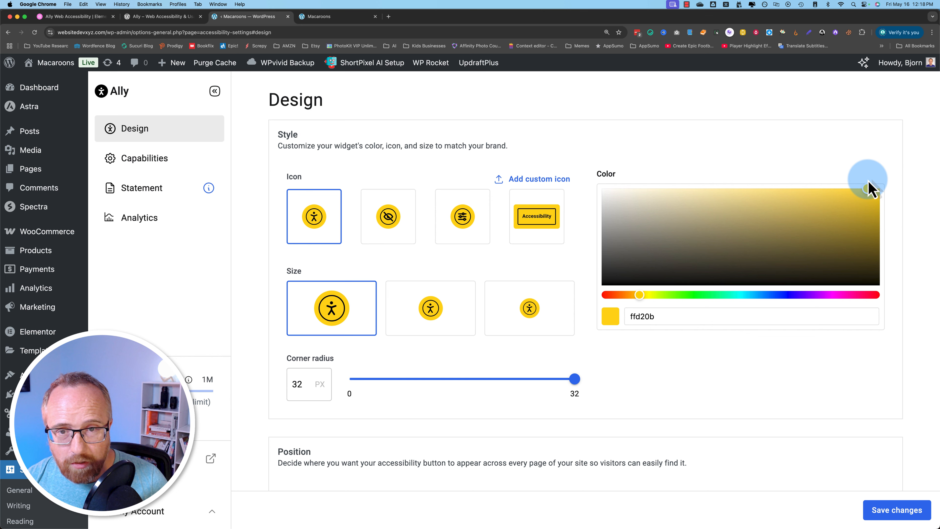
- Set the button's default desktop position to bottom-left
{"action": "scroll", "coordinate": [582, 398], "scroll_direction": "down", "scroll_amount": 5}
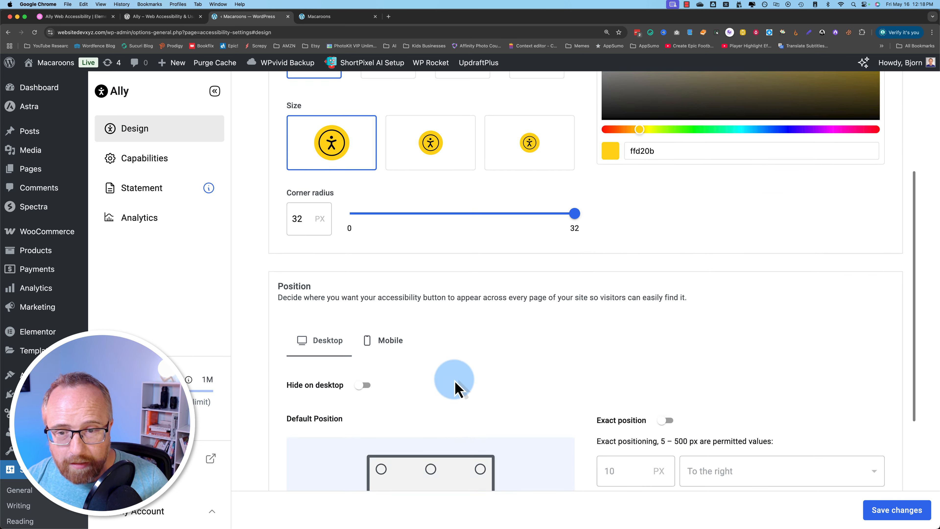
{"action": "scroll", "coordinate": [333, 278], "scroll_direction": "down", "scroll_amount": 3}
{"action": "scroll", "coordinate": [381, 252], "scroll_direction": "down", "scroll_amount": 9}
{"action": "scroll", "coordinate": [482, 252], "scroll_direction": "up", "scroll_amount": 6}
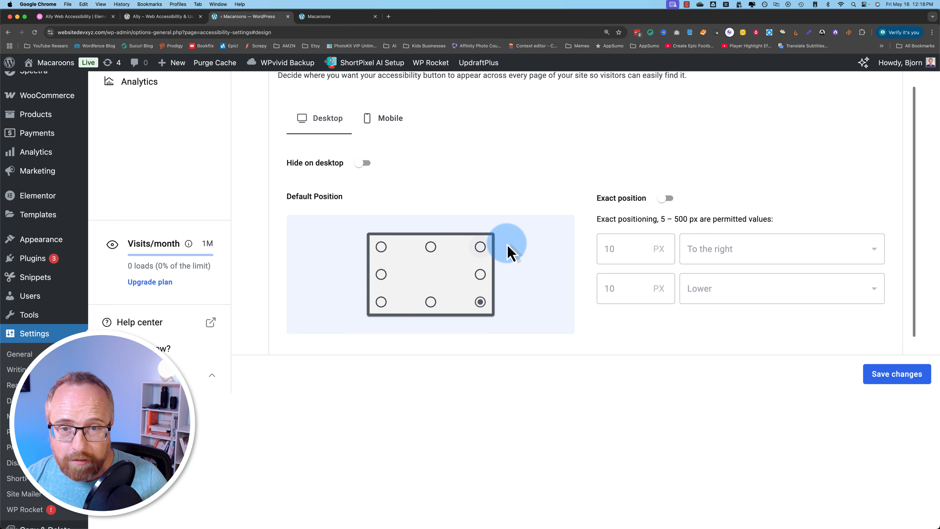
{"action": "left_click", "coordinate": [381, 302]}
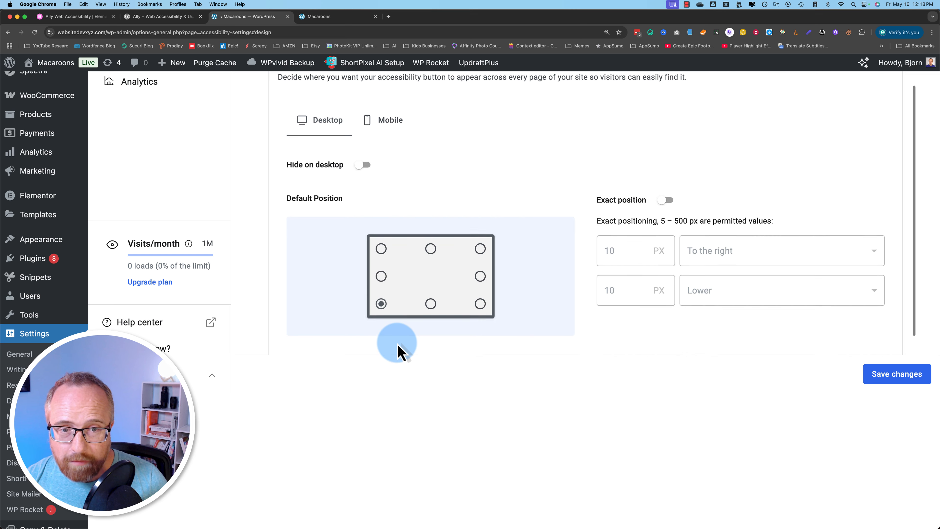
- Turn off Exact position and briefly check the mobile position settings before returning to desktop
{"action": "scroll", "coordinate": [397, 354], "scroll_direction": "up", "scroll_amount": 1}
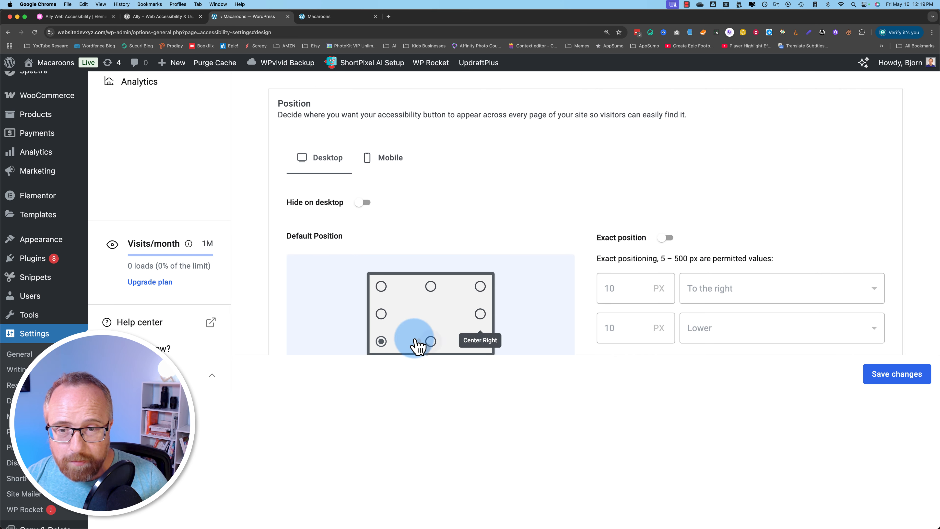
{"action": "scroll", "coordinate": [504, 223], "scroll_direction": "down", "scroll_amount": 2}
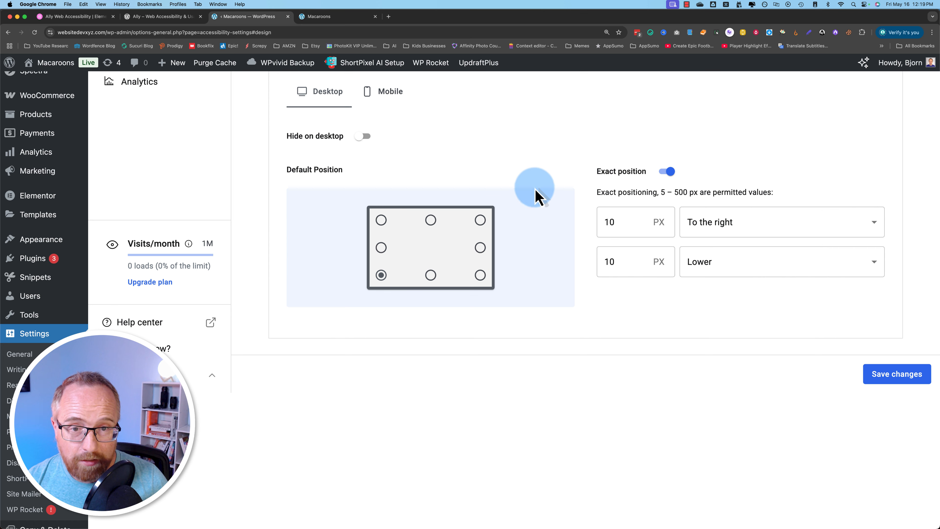
{"action": "scroll", "coordinate": [592, 195], "scroll_direction": "up", "scroll_amount": 1}
{"action": "left_click", "coordinate": [665, 193]}
{"action": "scroll", "coordinate": [371, 179], "scroll_direction": "up", "scroll_amount": 1}
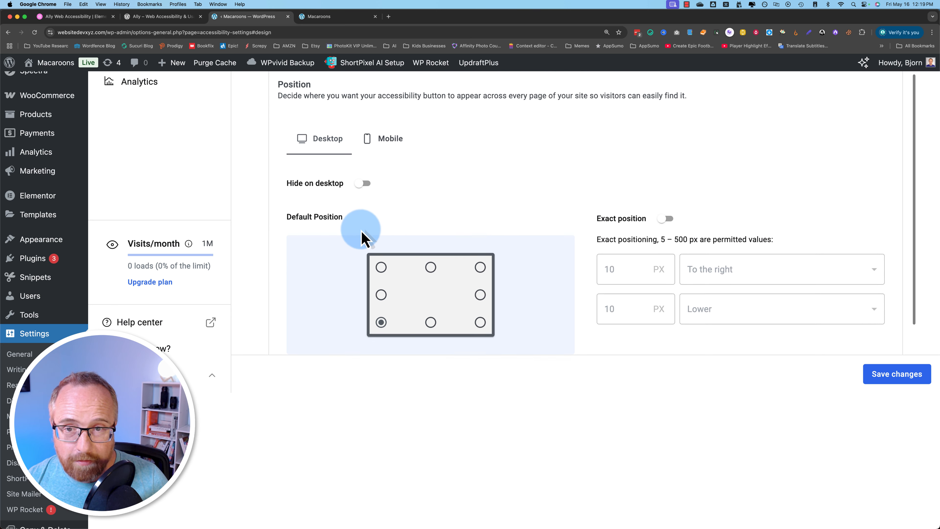
{"action": "left_click", "coordinate": [384, 143]}
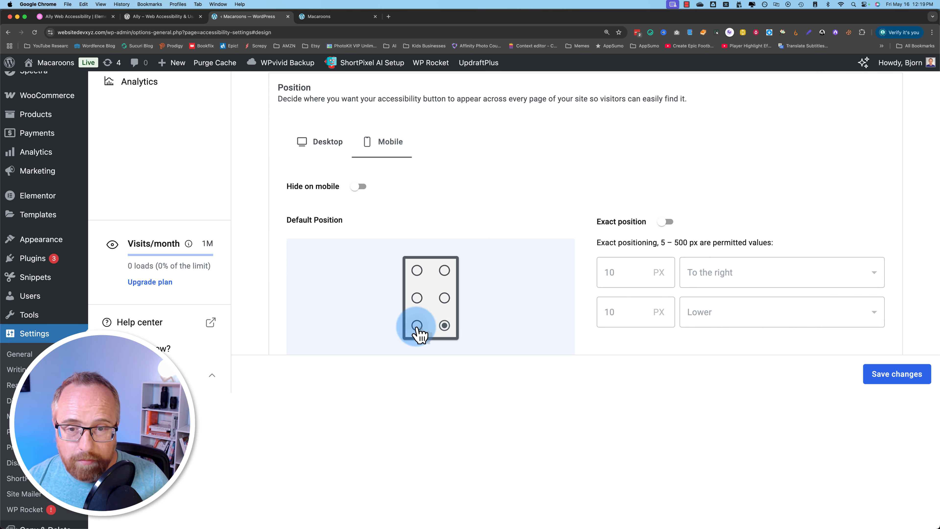
{"action": "left_click", "coordinate": [328, 144]}
{"action": "scroll", "coordinate": [444, 193], "scroll_direction": "up", "scroll_amount": 6}
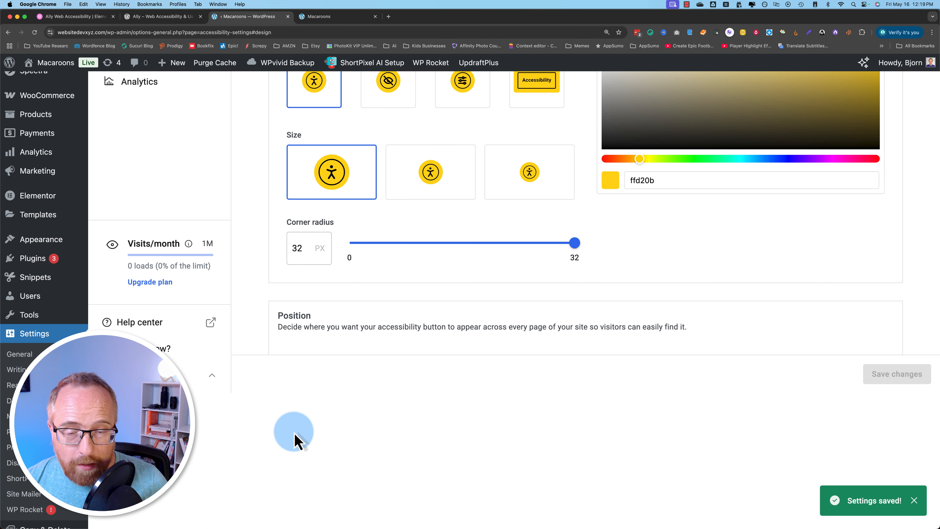
{"action": "scroll", "coordinate": [256, 422], "scroll_direction": "up", "scroll_amount": 5}
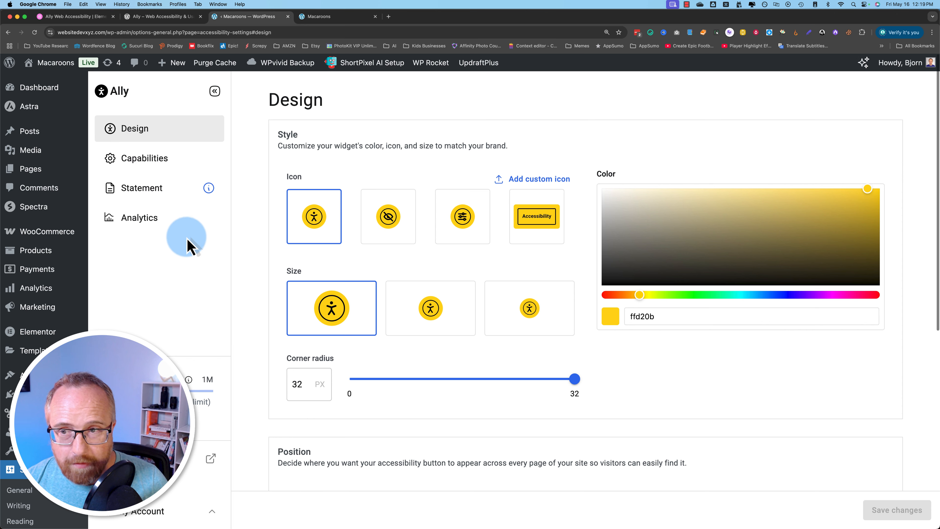
- In Capabilities, switch on the 'Ally by Elementor logo' toggle to hide the logo
{"action": "left_click", "coordinate": [166, 167]}
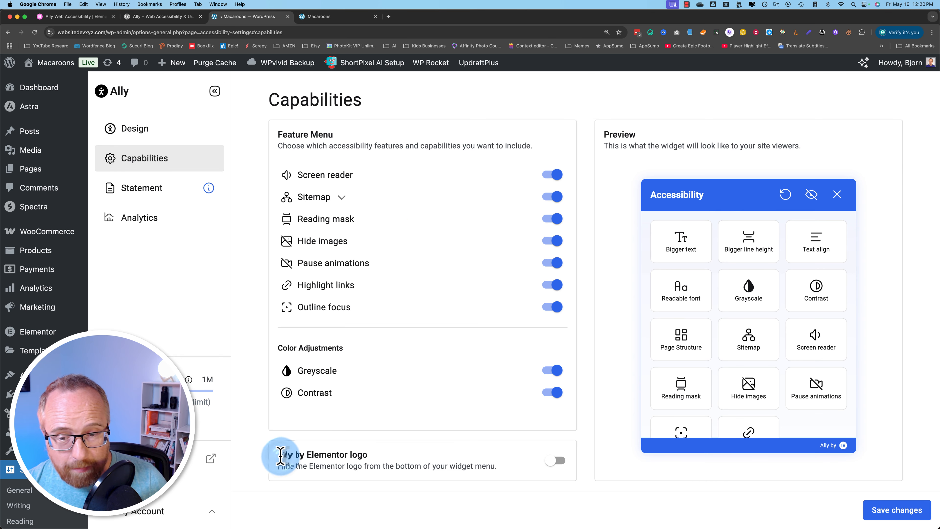
{"action": "left_click_drag", "start_coordinate": [281, 456], "coordinate": [380, 454]}
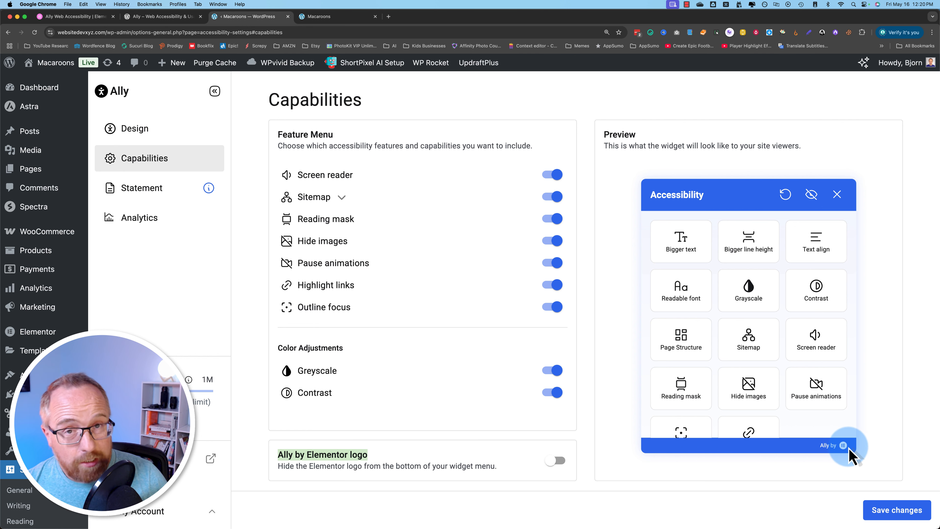
{"action": "left_click", "coordinate": [554, 464]}
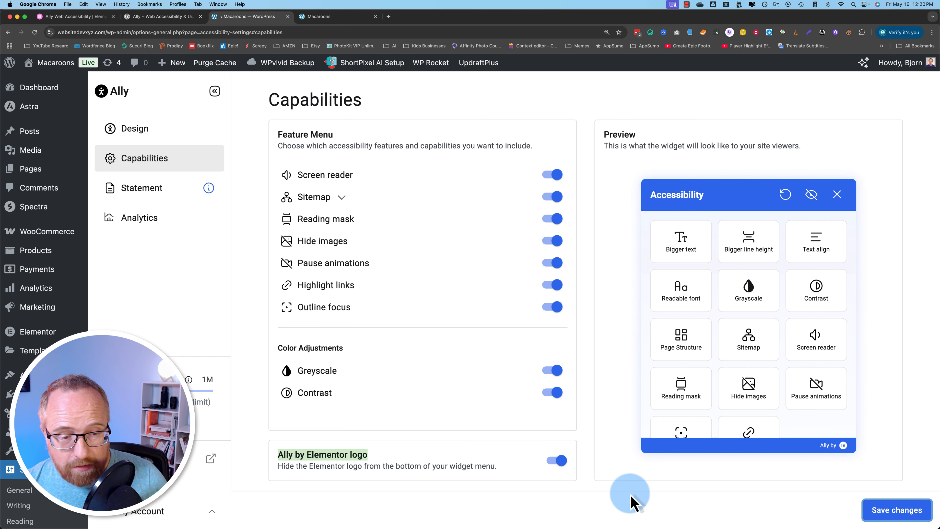
{"action": "scroll", "coordinate": [643, 460], "scroll_direction": "down", "scroll_amount": 2}
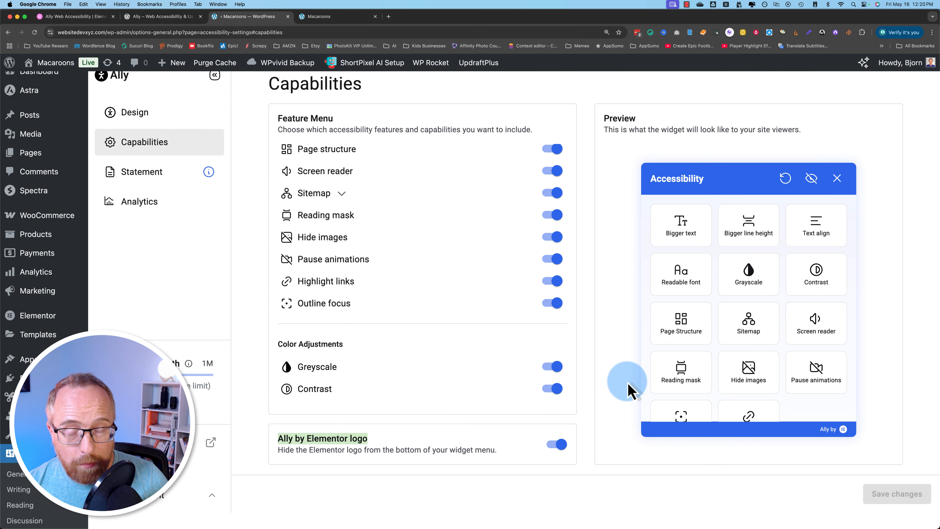
{"action": "scroll", "coordinate": [418, 339], "scroll_direction": "up", "scroll_amount": 3}
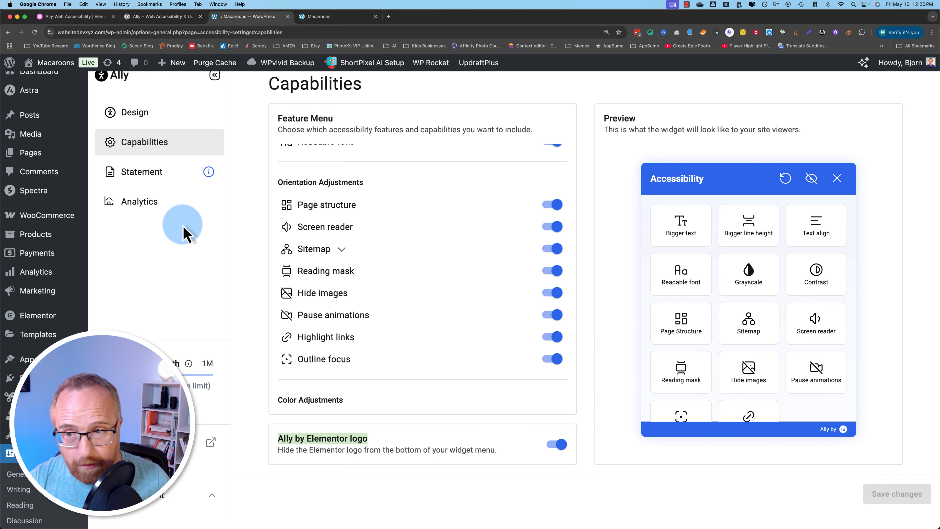
{"action": "scroll", "coordinate": [241, 148], "scroll_direction": "up", "scroll_amount": 1}
- Open Ally's Analytics page and look over its Widget opens and Feature usage charts
{"action": "left_click", "coordinate": [155, 220]}
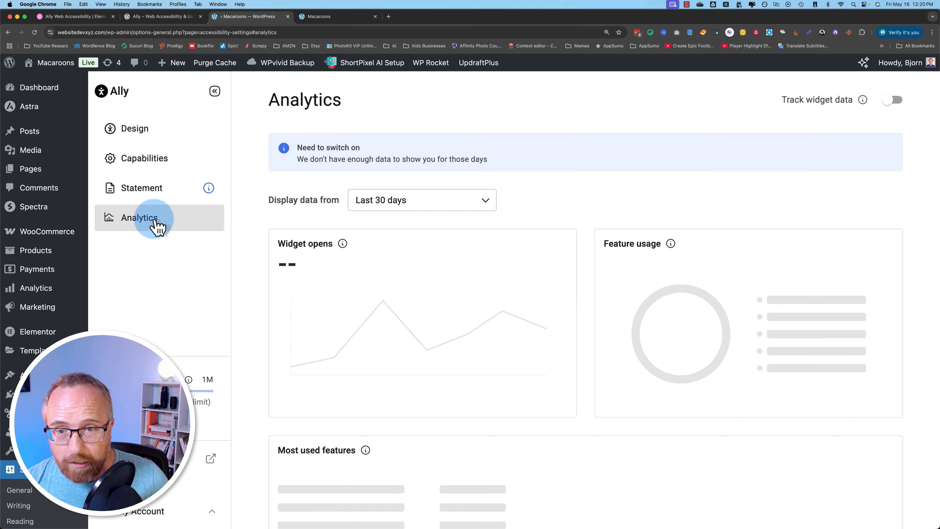
{"action": "scroll", "coordinate": [261, 201], "scroll_direction": "down", "scroll_amount": 3}
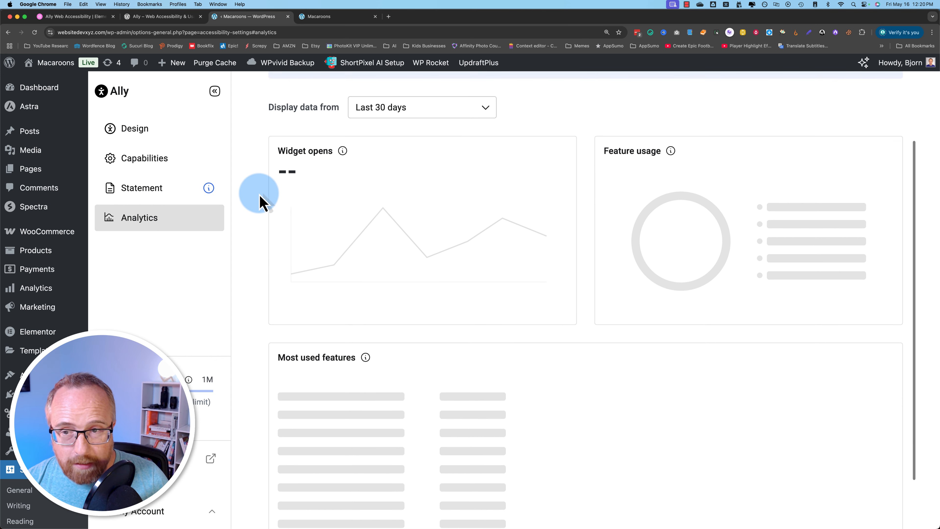
{"action": "scroll", "coordinate": [261, 201], "scroll_direction": "up", "scroll_amount": 3}
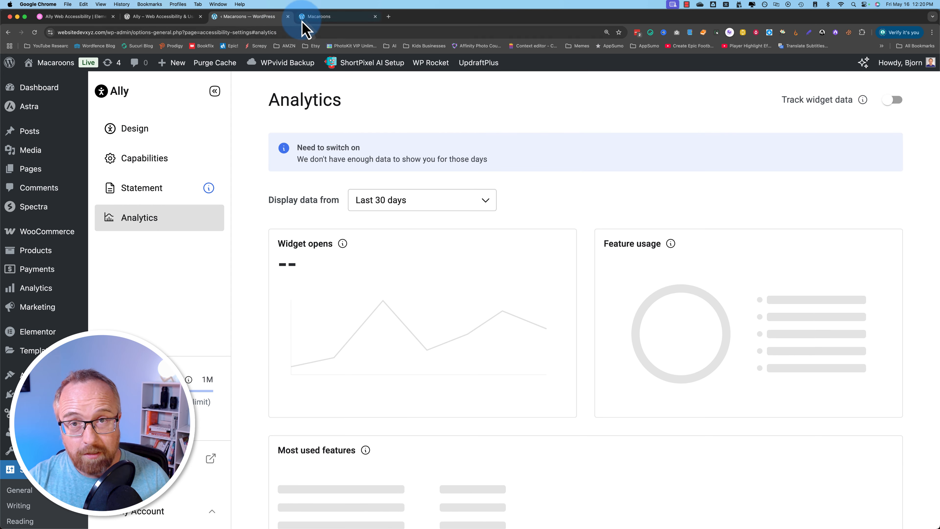
{"action": "left_click", "coordinate": [318, 17]}
{"action": "left_click", "coordinate": [35, 33]}
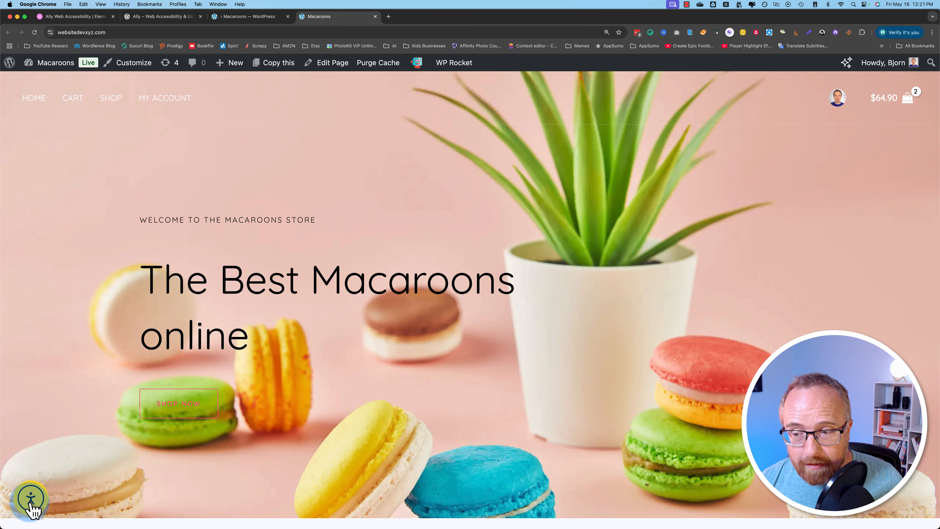
{"action": "scroll", "coordinate": [84, 479], "scroll_direction": "down", "scroll_amount": 10}
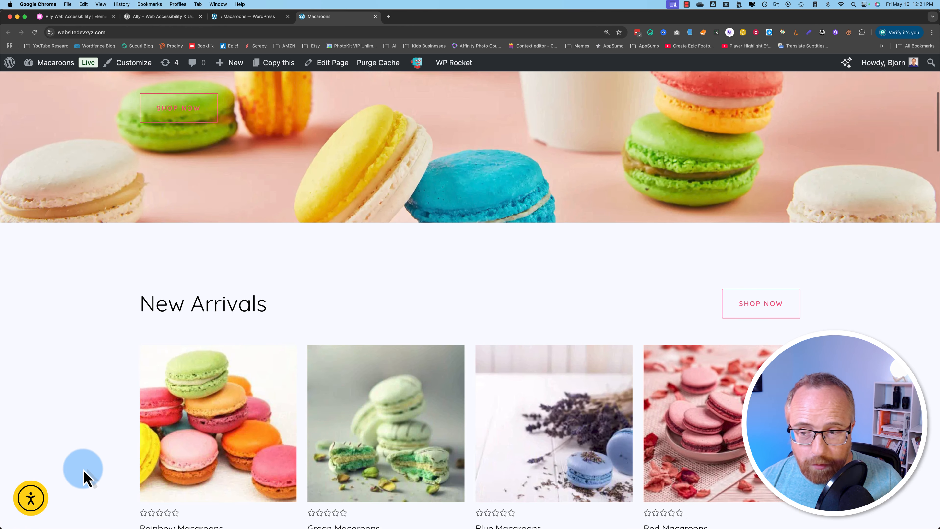
{"action": "scroll", "coordinate": [84, 476], "scroll_direction": "down", "scroll_amount": 5}
{"action": "scroll", "coordinate": [84, 475], "scroll_direction": "up", "scroll_amount": 10}
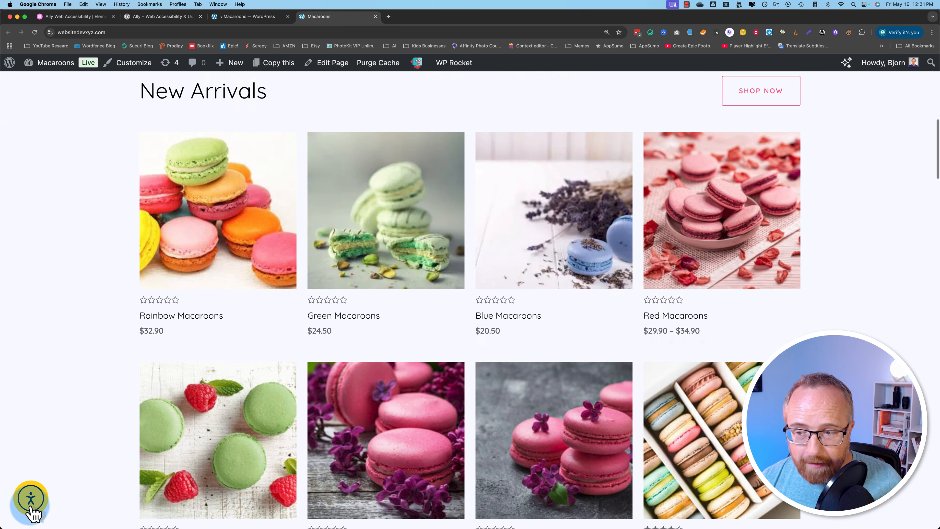
{"action": "left_click", "coordinate": [30, 499]}
{"action": "scroll", "coordinate": [451, 230], "scroll_direction": "up", "scroll_amount": 5}
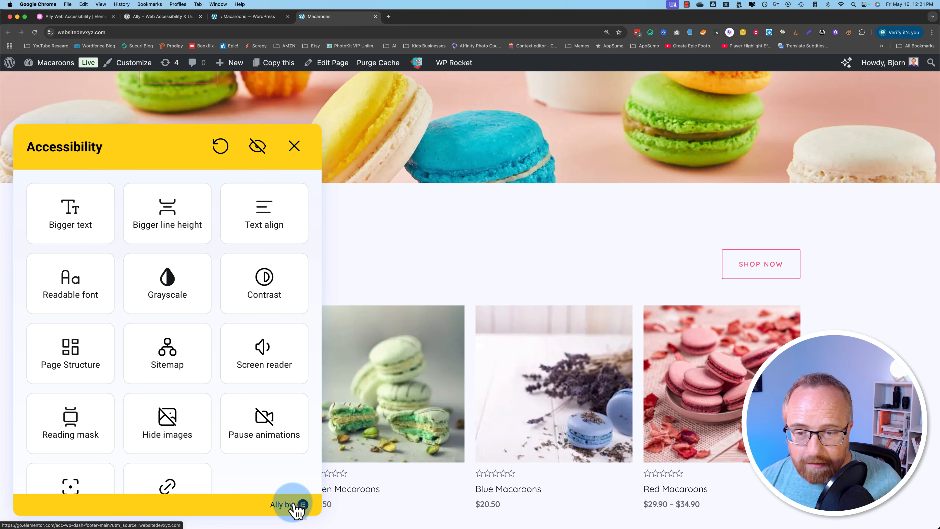
{"action": "left_click", "coordinate": [162, 19]}
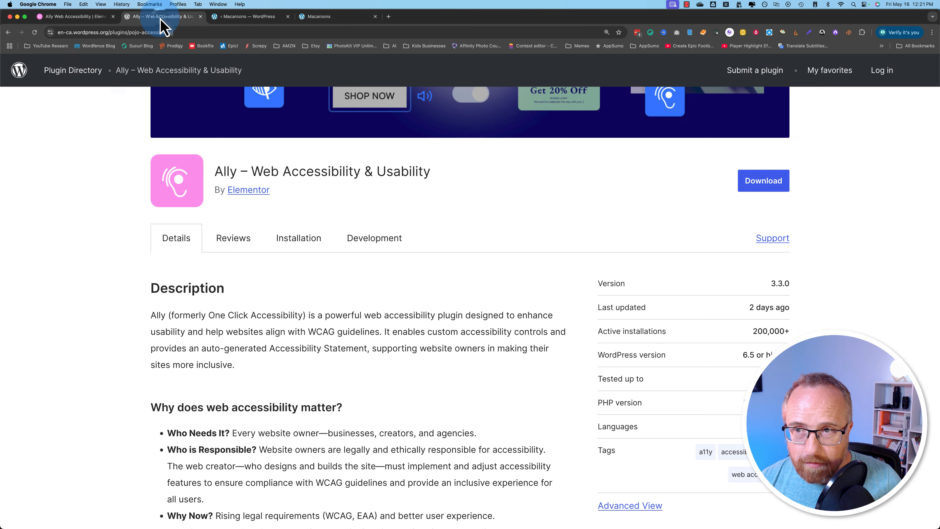
{"action": "left_click", "coordinate": [242, 17]}
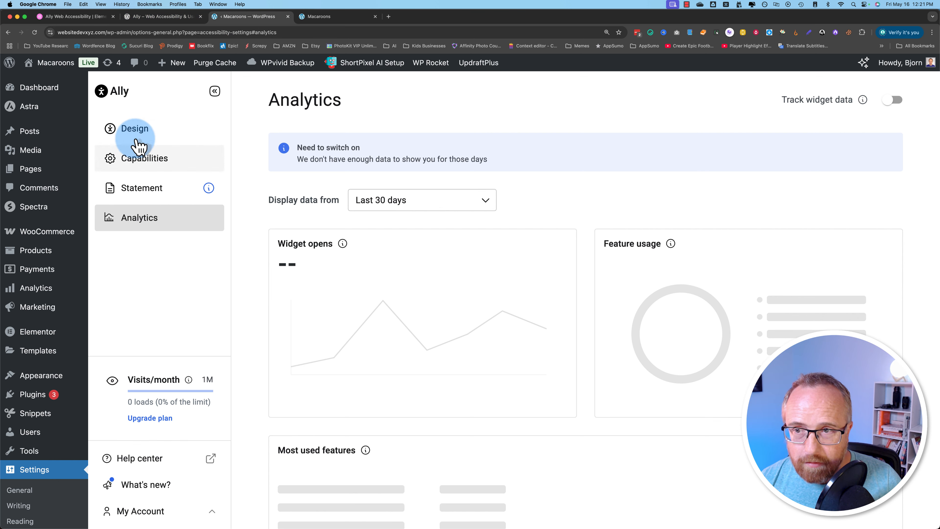
- Save the Capabilities settings again and switch to the live Macaroons storefront tab
{"action": "left_click", "coordinate": [135, 138]}
{"action": "left_click", "coordinate": [148, 159]}
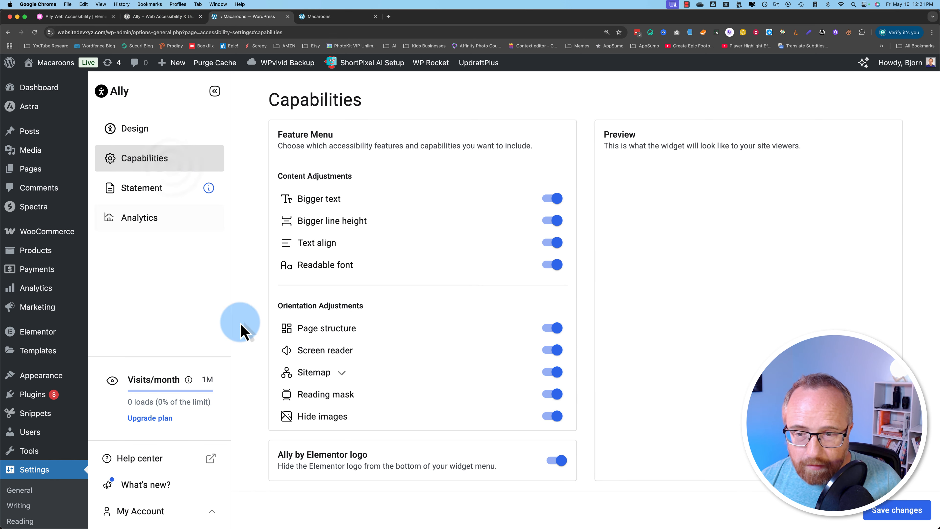
{"action": "scroll", "coordinate": [242, 414], "scroll_direction": "down", "scroll_amount": 3}
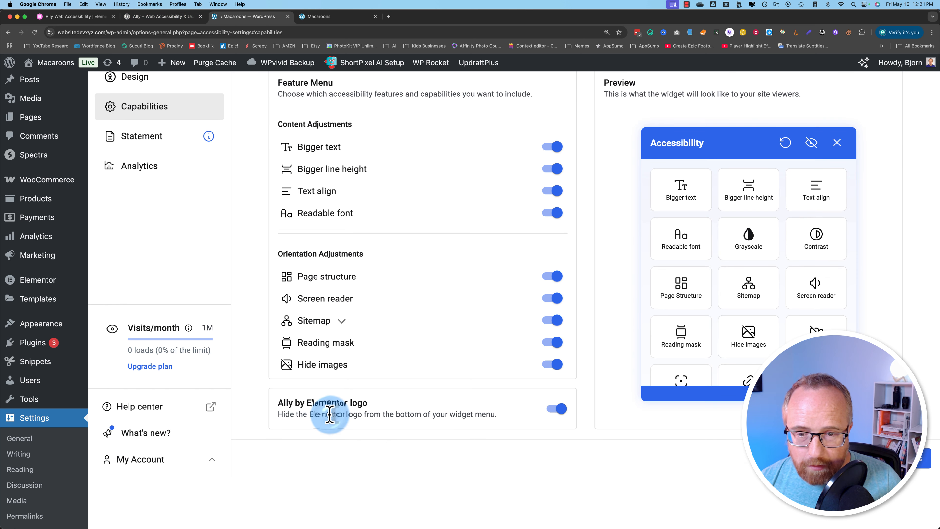
{"action": "left_click_drag", "start_coordinate": [330, 414], "coordinate": [491, 415]}
{"action": "left_click", "coordinate": [560, 411]}
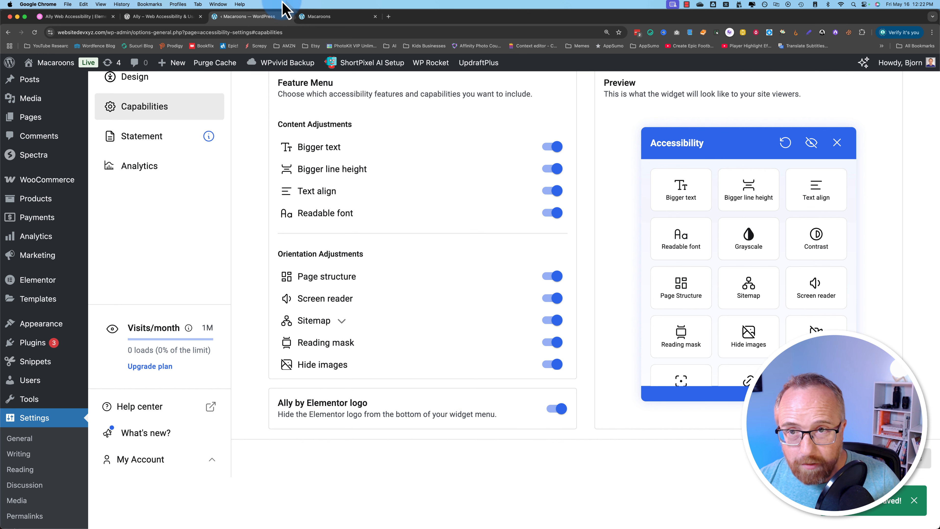
{"action": "left_click", "coordinate": [318, 17]}
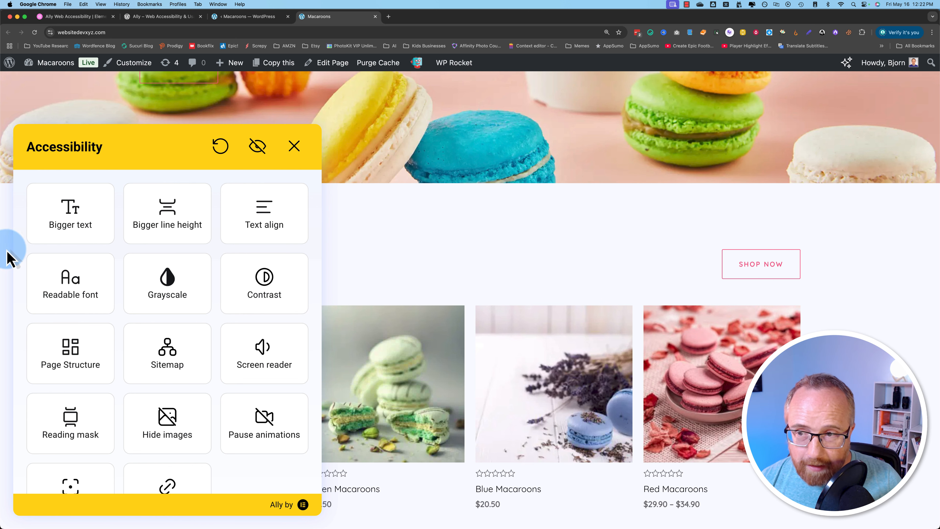
{"action": "scroll", "coordinate": [436, 273], "scroll_direction": "down", "scroll_amount": 5}
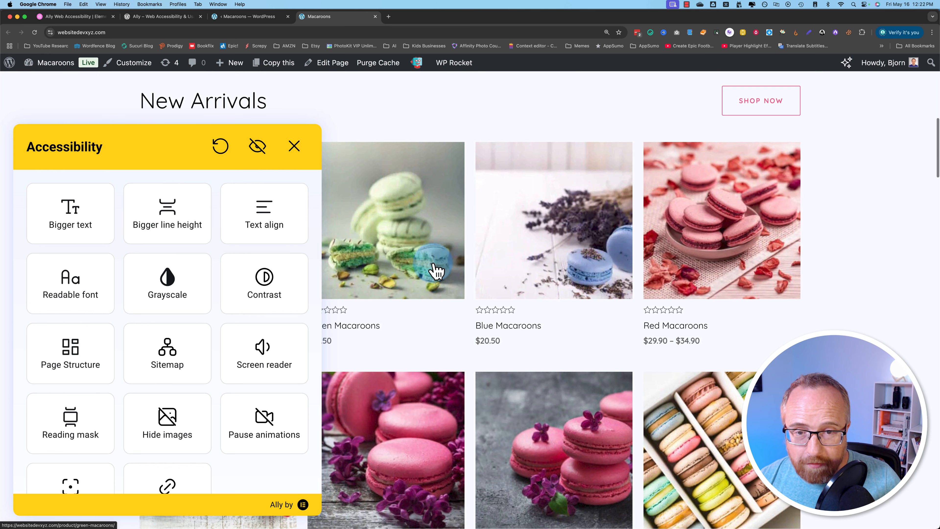
{"action": "left_click", "coordinate": [72, 223]}
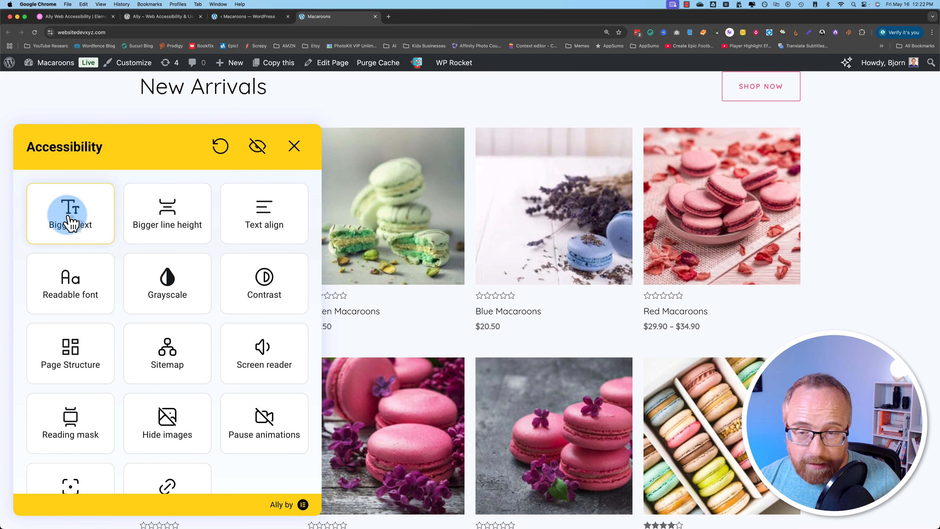
{"action": "left_click", "coordinate": [74, 227]}
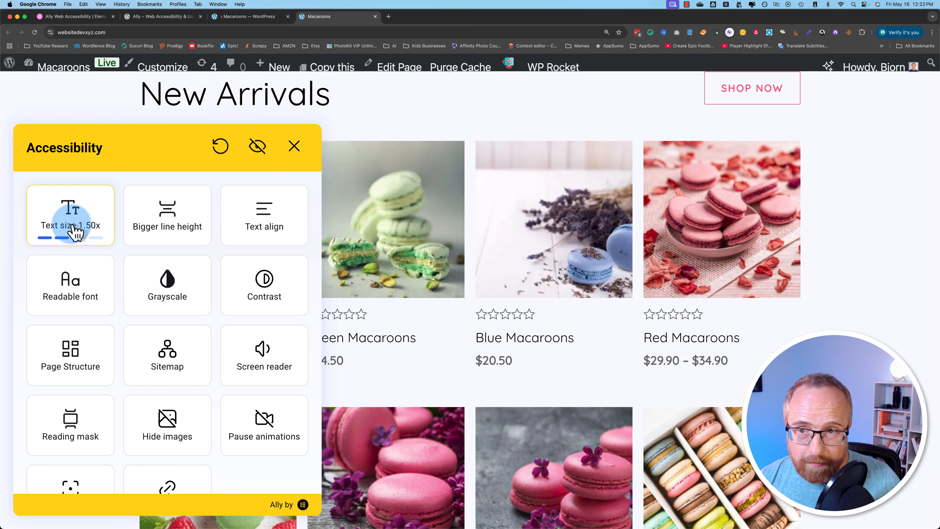
{"action": "left_click", "coordinate": [79, 233]}
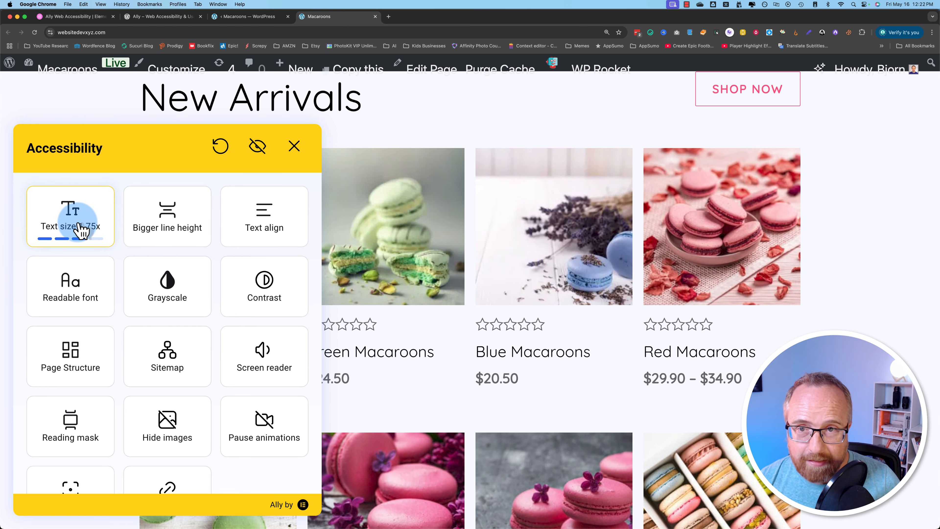
{"action": "left_click", "coordinate": [80, 230]}
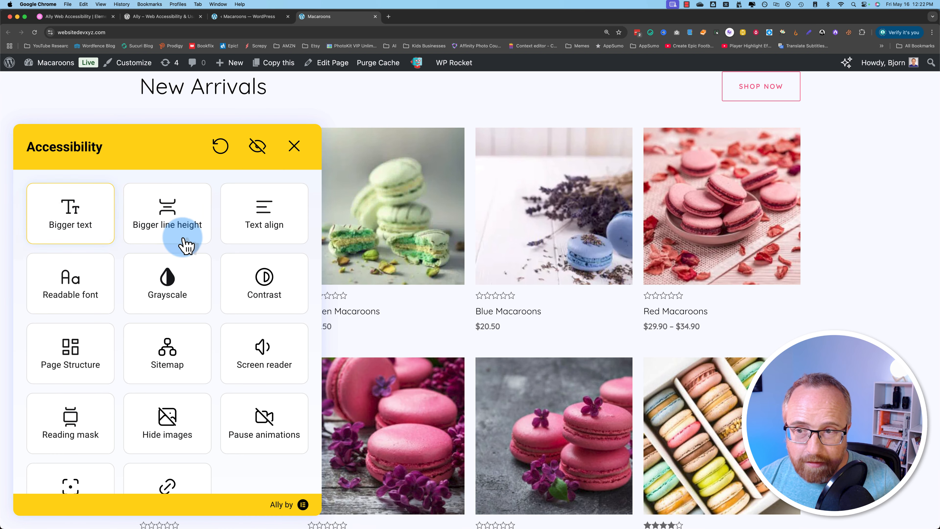
{"action": "left_click", "coordinate": [184, 227]}
{"action": "left_click", "coordinate": [184, 226]}
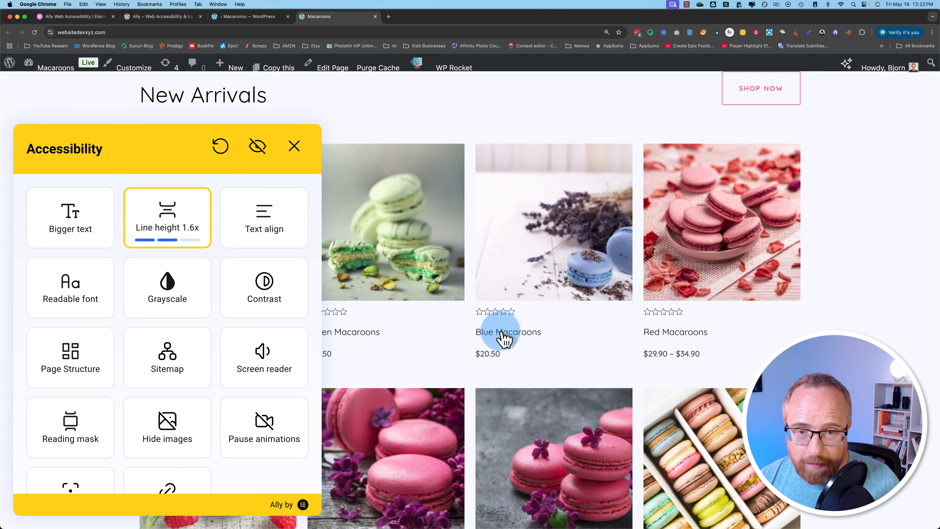
{"action": "left_click", "coordinate": [180, 231]}
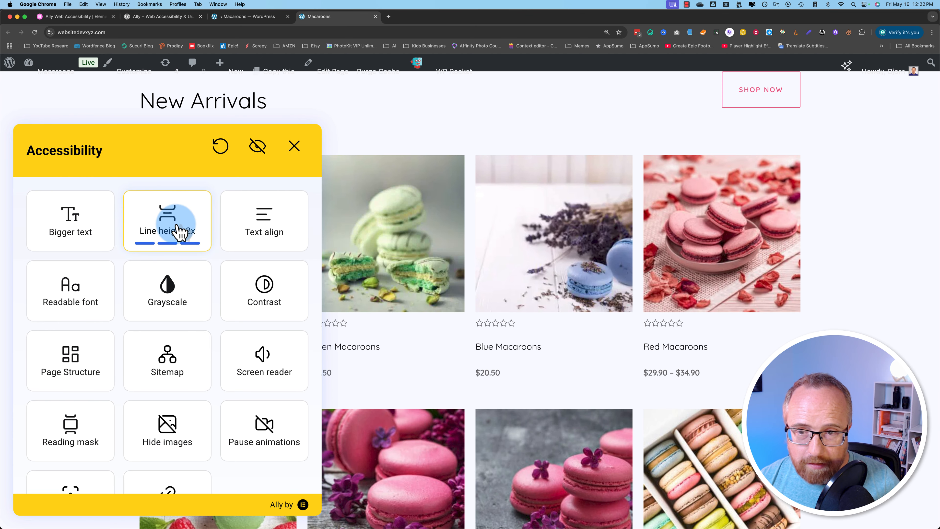
{"action": "left_click", "coordinate": [184, 231]}
{"action": "left_click", "coordinate": [285, 233]}
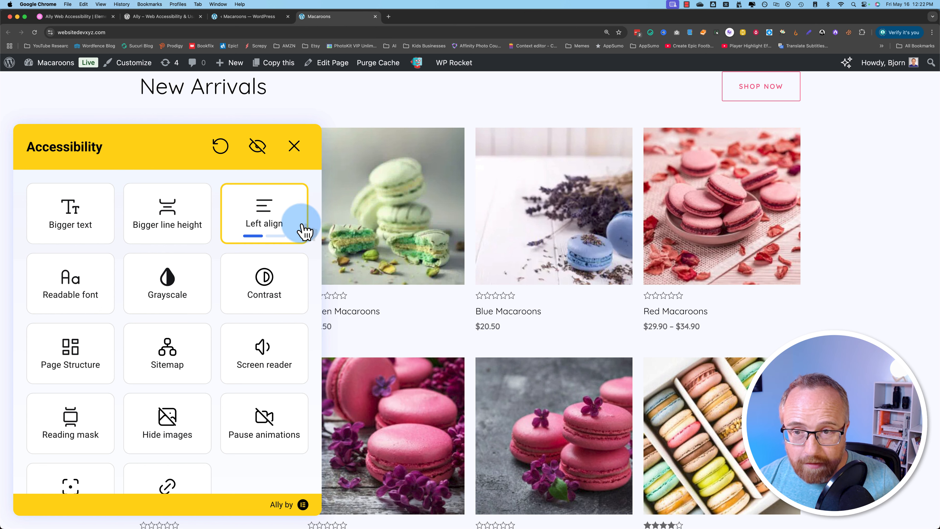
{"action": "left_click", "coordinate": [282, 228]}
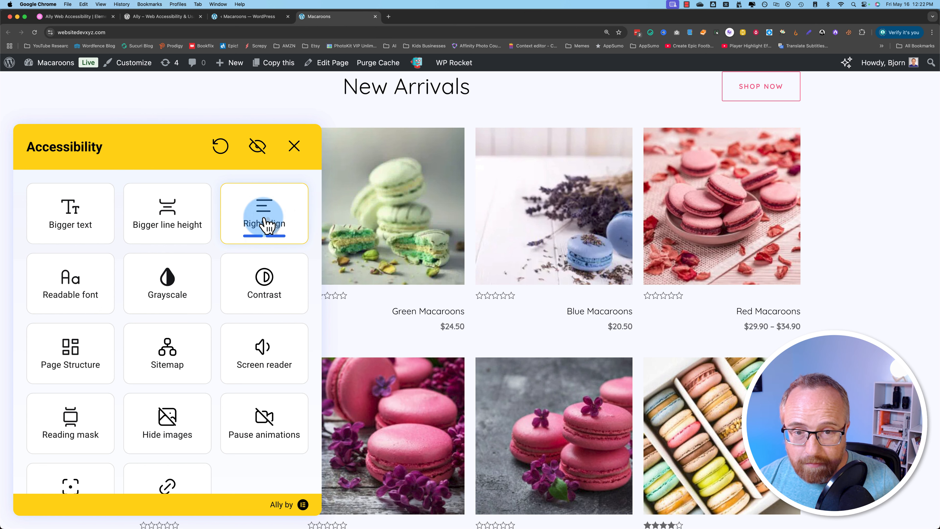
{"action": "left_click", "coordinate": [279, 231]}
{"action": "scroll", "coordinate": [395, 382], "scroll_direction": "down", "scroll_amount": 3}
{"action": "scroll", "coordinate": [395, 389], "scroll_direction": "down", "scroll_amount": 10}
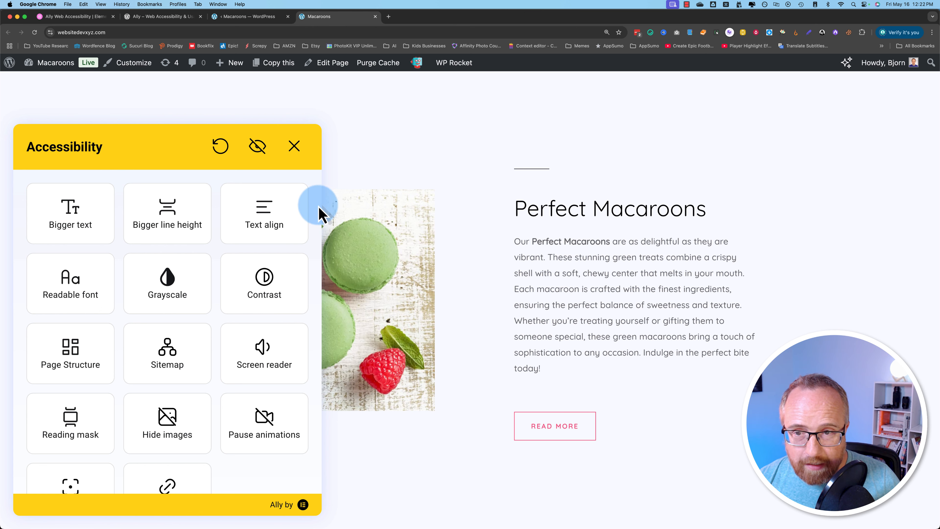
- Try left and right text alignment and larger line spacing, then reset both to normal
{"action": "left_click", "coordinate": [264, 227]}
{"action": "left_click", "coordinate": [269, 223]}
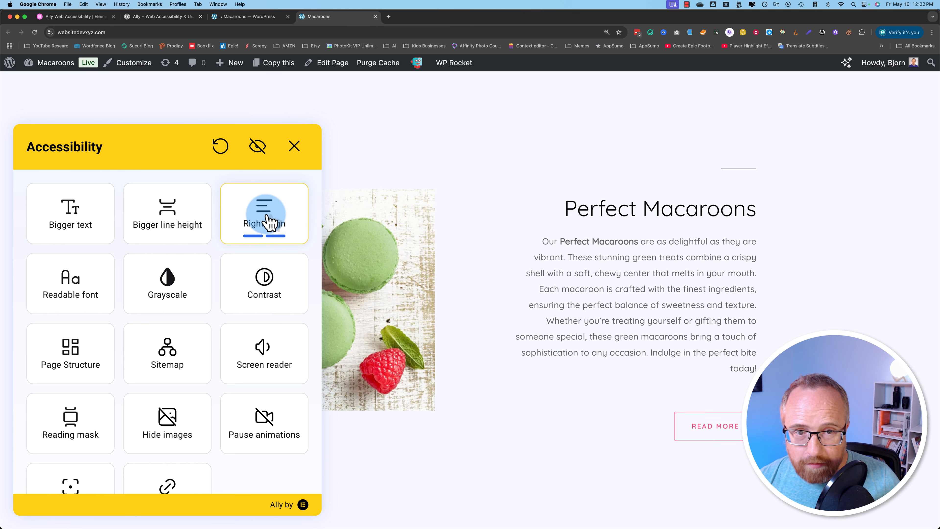
{"action": "left_click", "coordinate": [270, 220]}
{"action": "left_click", "coordinate": [168, 218]}
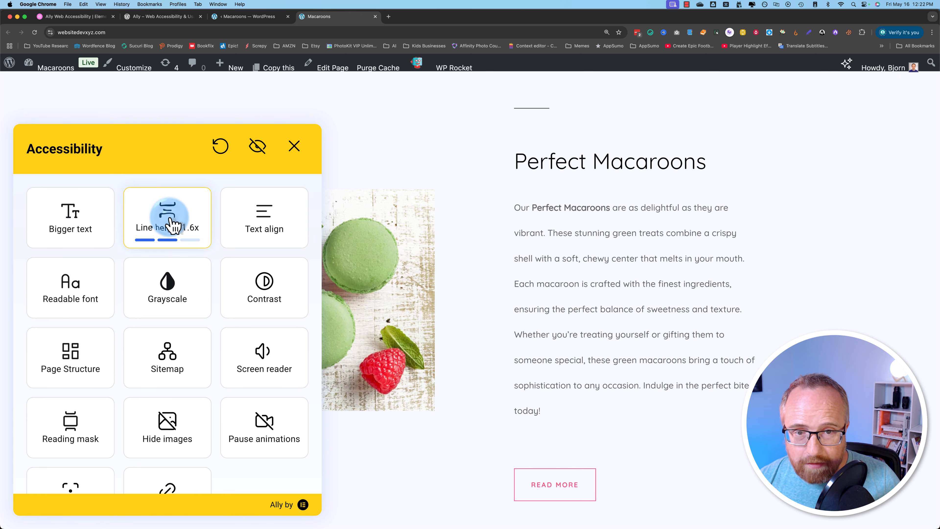
{"action": "left_click", "coordinate": [168, 224]}
{"action": "left_click", "coordinate": [168, 221]}
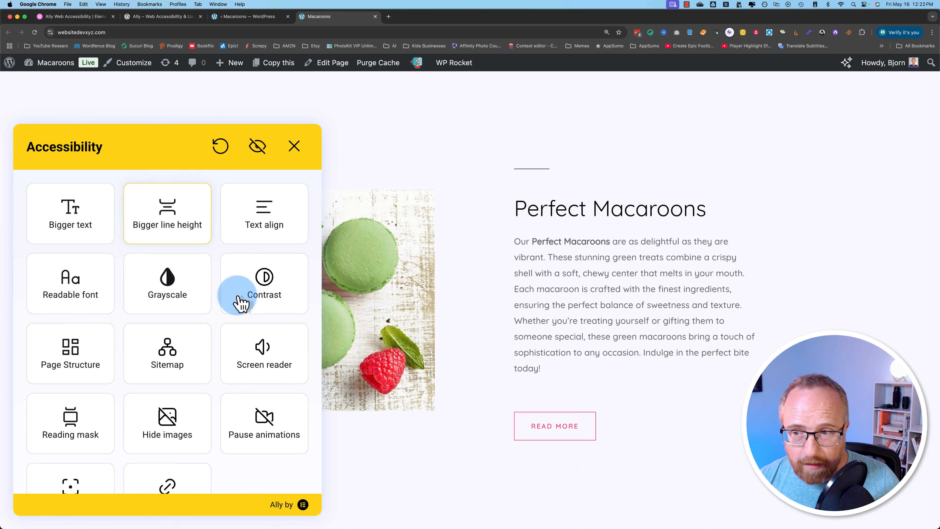
- Switch the readable font on, then apply 1.25x text size and 1.3x line height
{"action": "left_click", "coordinate": [82, 288]}
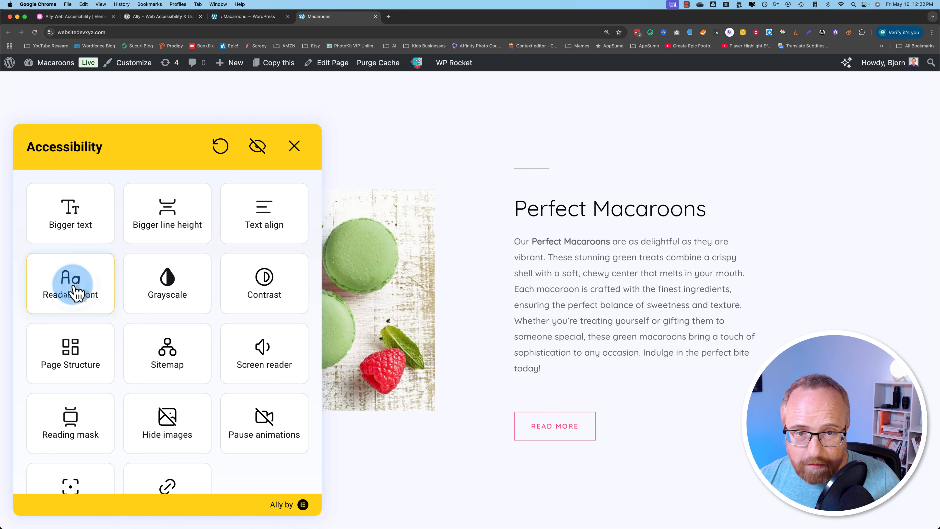
{"action": "left_click", "coordinate": [76, 290]}
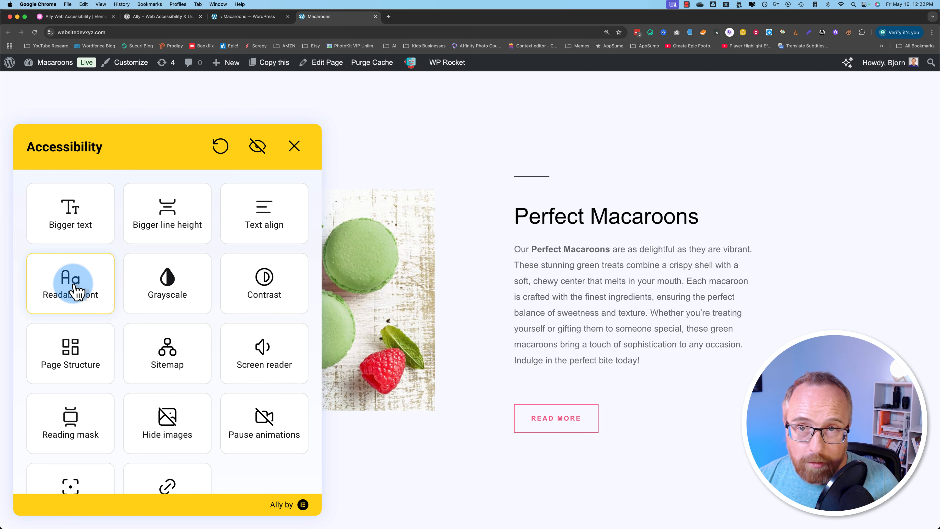
{"action": "left_click", "coordinate": [76, 291]}
{"action": "left_click", "coordinate": [76, 293]}
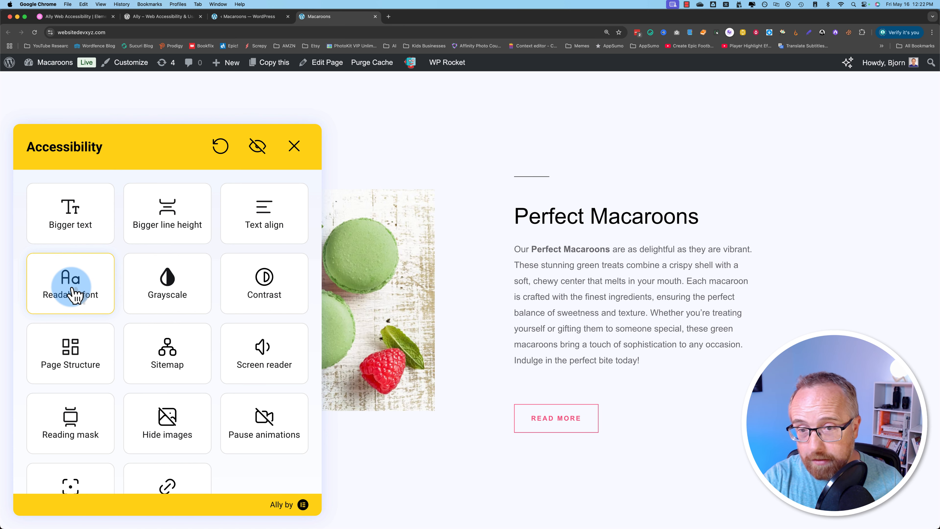
{"action": "left_click", "coordinate": [75, 281]}
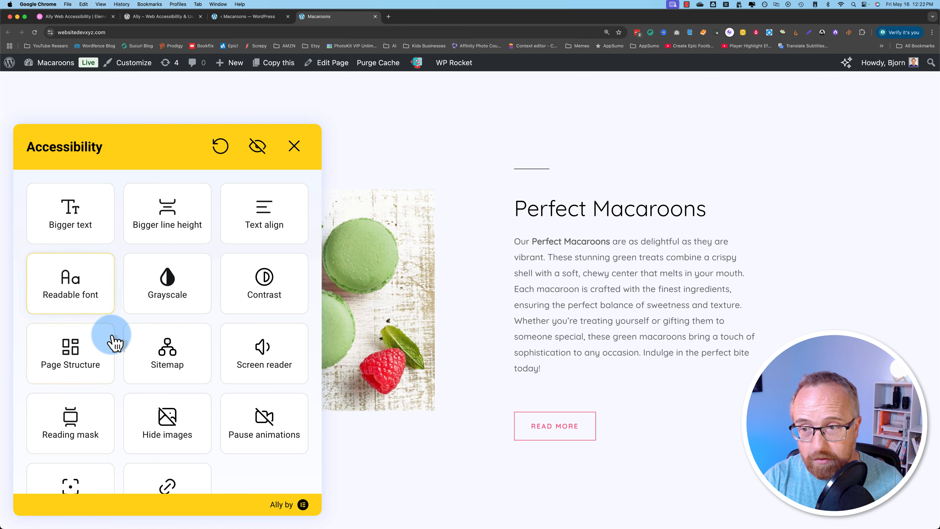
{"action": "left_click", "coordinate": [91, 300]}
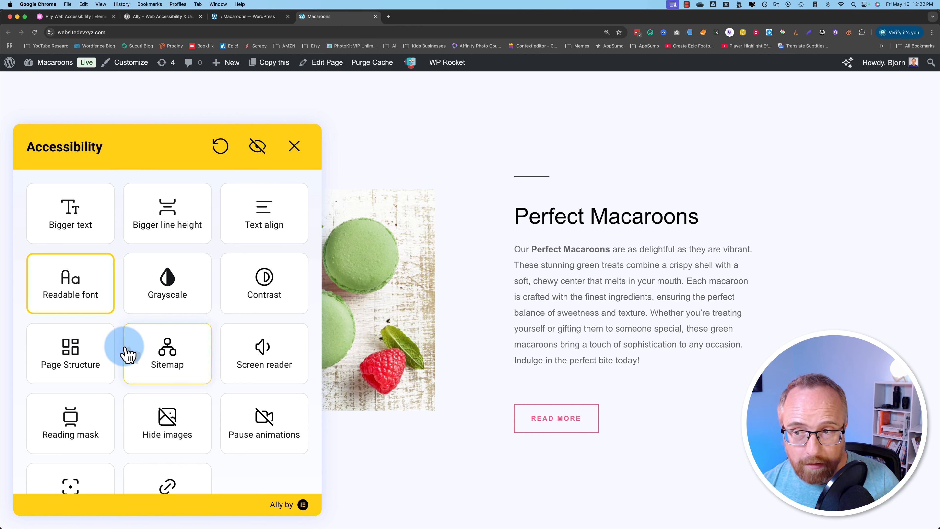
{"action": "left_click", "coordinate": [71, 218]}
{"action": "left_click", "coordinate": [168, 218]}
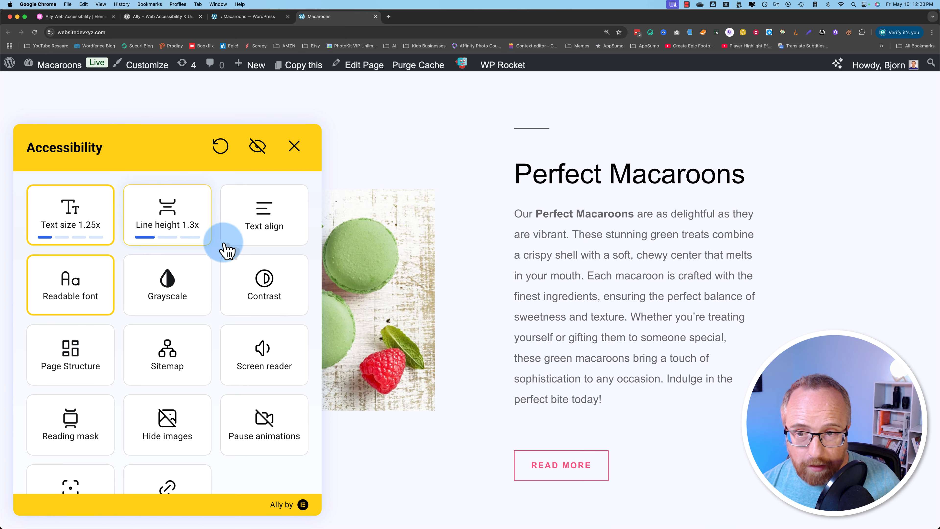
{"action": "left_click", "coordinate": [260, 222]}
- Right-align the page text and preview the storefront in grayscale before restoring colour
{"action": "left_click", "coordinate": [265, 224]}
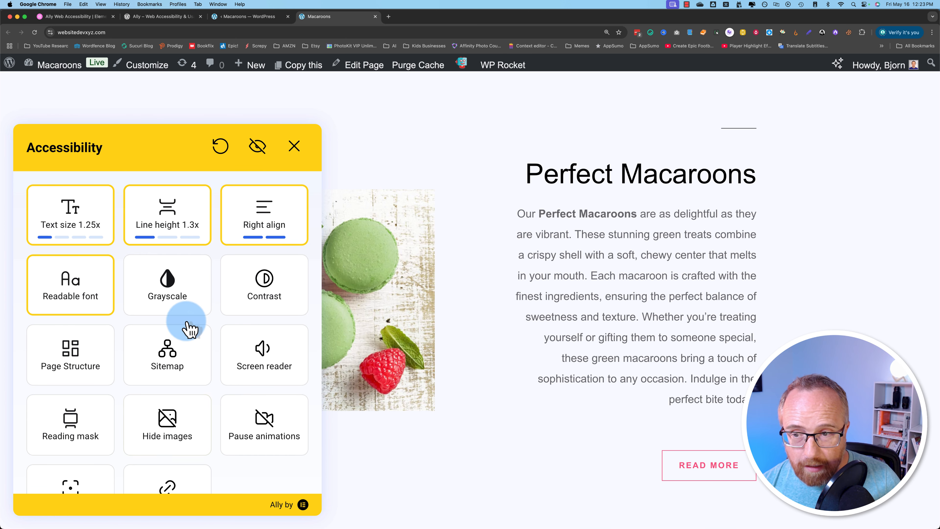
{"action": "left_click", "coordinate": [182, 296]}
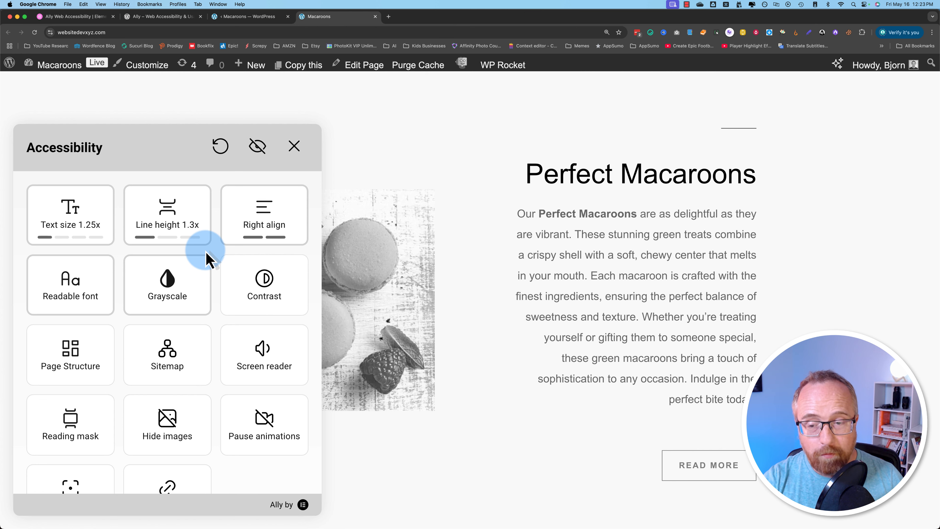
{"action": "scroll", "coordinate": [385, 428], "scroll_direction": "down", "scroll_amount": 1}
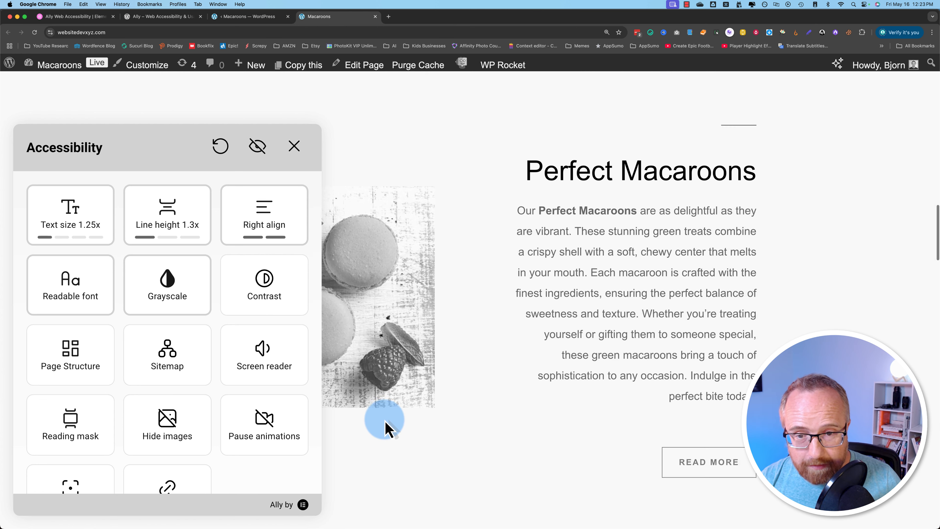
{"action": "scroll", "coordinate": [385, 429], "scroll_direction": "down", "scroll_amount": 10}
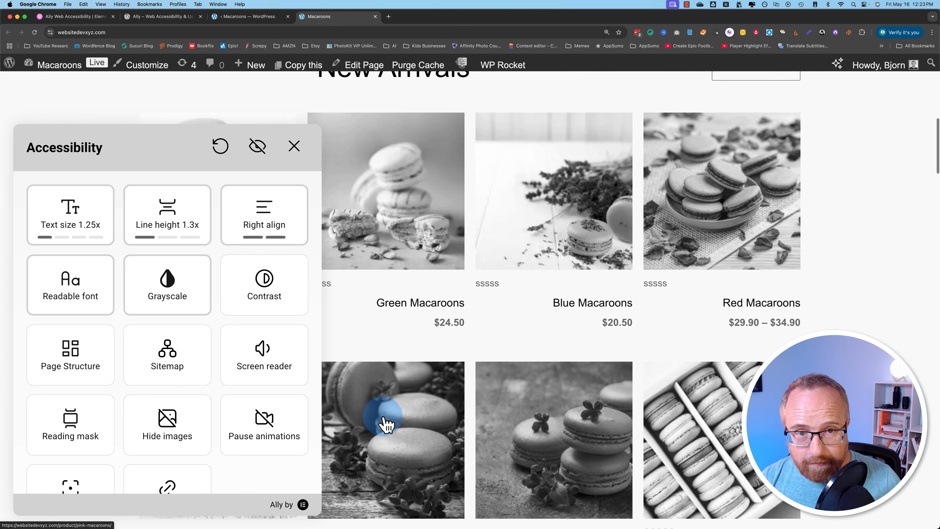
{"action": "left_click", "coordinate": [196, 305]}
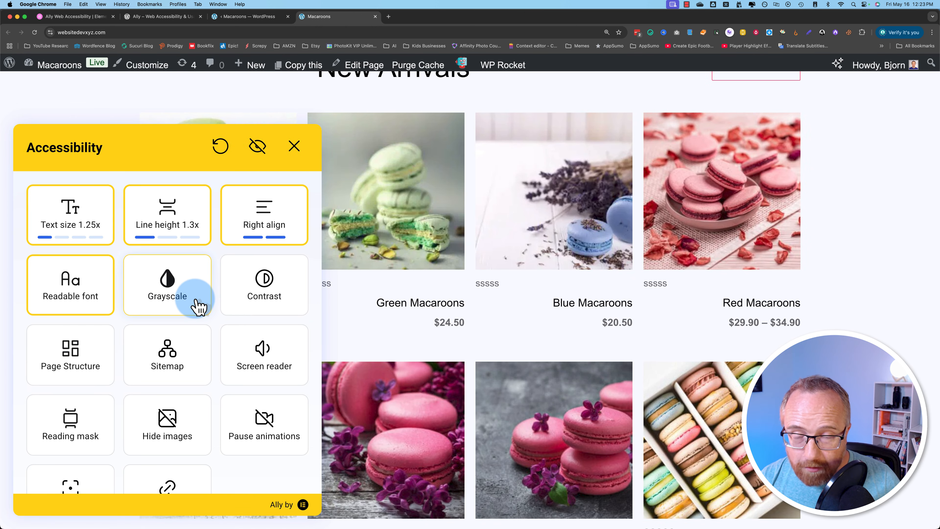
- Reset text alignment, line spacing and text size on the storefront back to normal
{"action": "left_click", "coordinate": [245, 232]}
{"action": "left_click", "coordinate": [183, 227]}
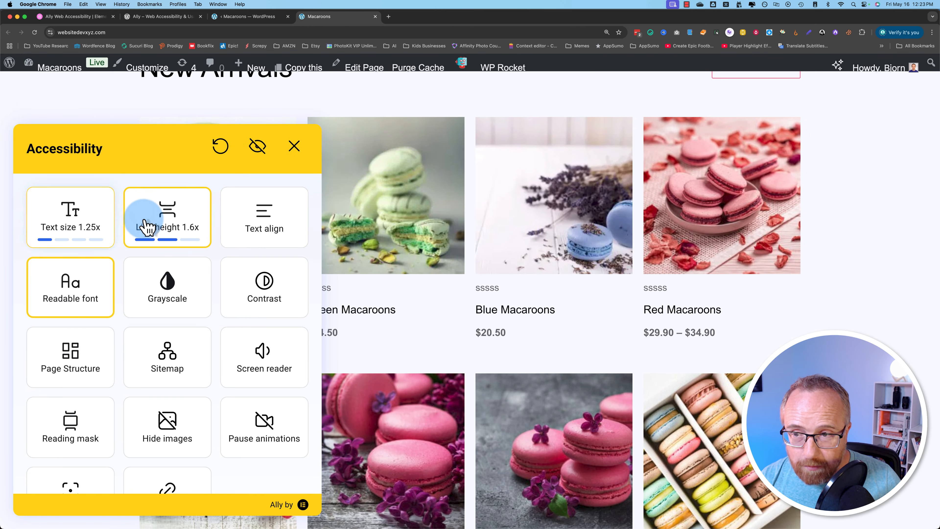
{"action": "left_click", "coordinate": [147, 221]}
{"action": "left_click", "coordinate": [147, 220]}
{"action": "left_click", "coordinate": [83, 225]}
{"action": "left_click", "coordinate": [84, 226]}
{"action": "left_click", "coordinate": [84, 226]}
{"action": "left_click", "coordinate": [83, 226]}
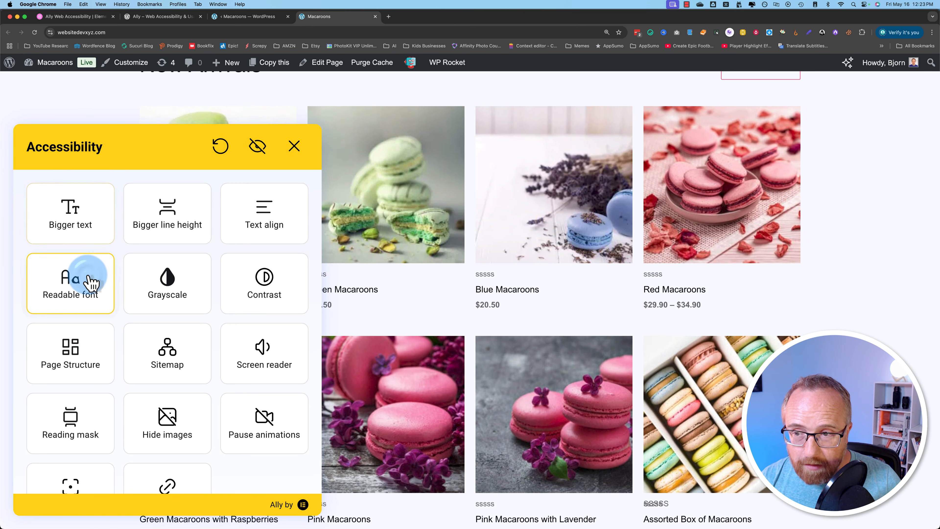
- Turn off the readable font and scroll the storefront back to the macaroon product grid
{"action": "left_click", "coordinate": [82, 283]}
{"action": "scroll", "coordinate": [145, 332], "scroll_direction": "down", "scroll_amount": 2}
{"action": "scroll", "coordinate": [404, 362], "scroll_direction": "down", "scroll_amount": 10}
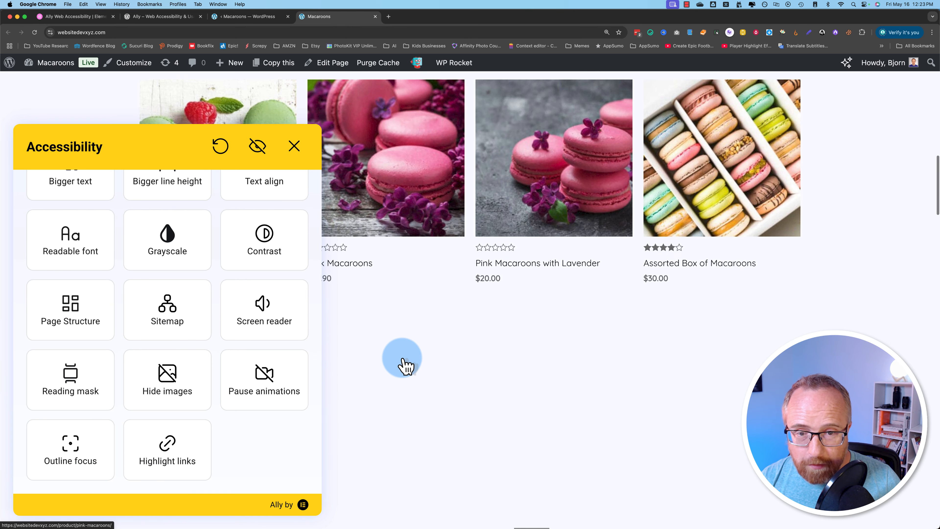
{"action": "scroll", "coordinate": [378, 322], "scroll_direction": "up", "scroll_amount": 8}
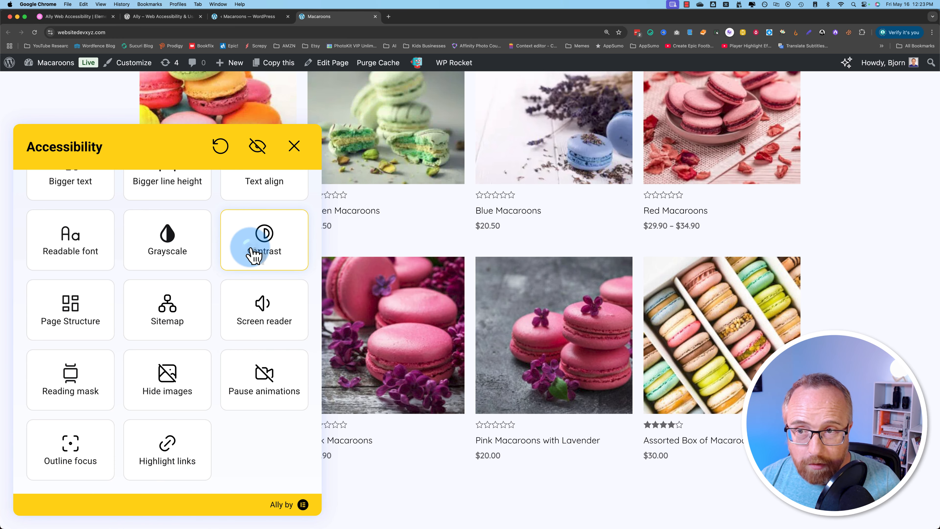
{"action": "left_click", "coordinate": [255, 255]}
{"action": "left_click", "coordinate": [528, 262]}
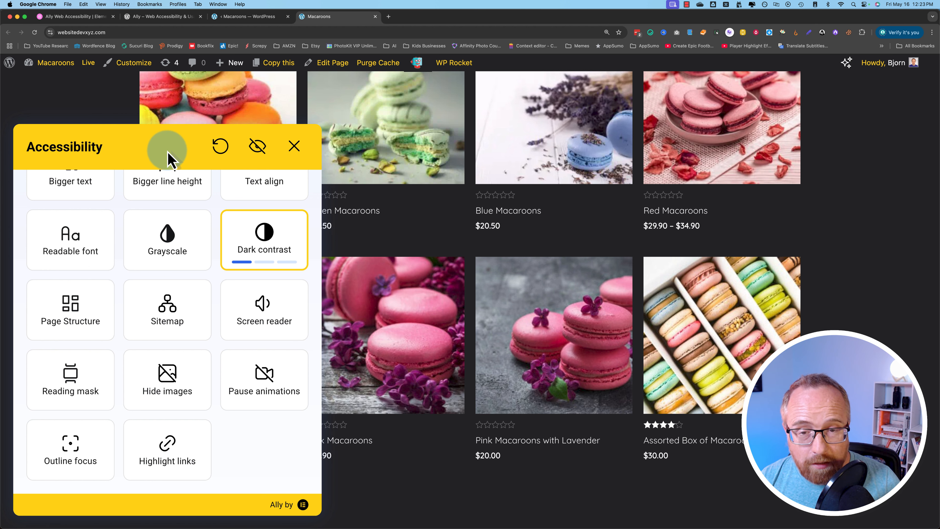
{"action": "left_click", "coordinate": [275, 245]}
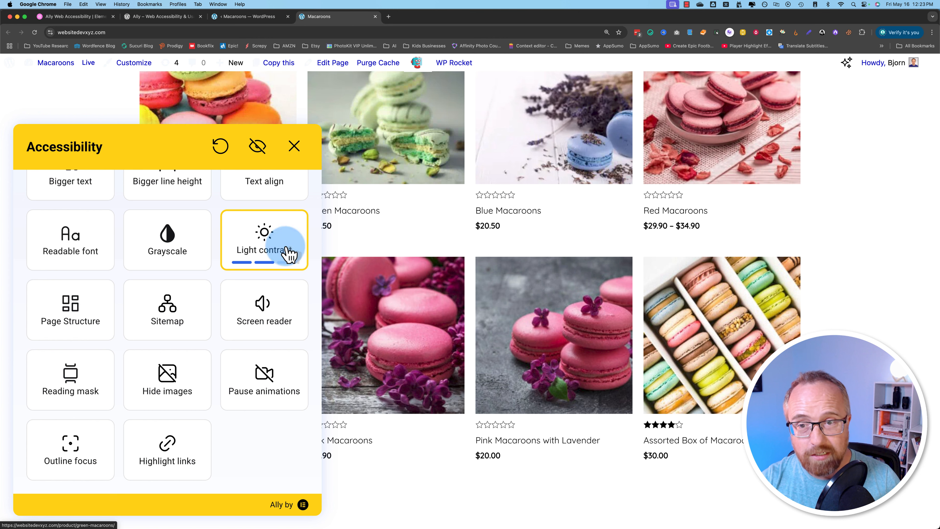
{"action": "left_click", "coordinate": [262, 263]}
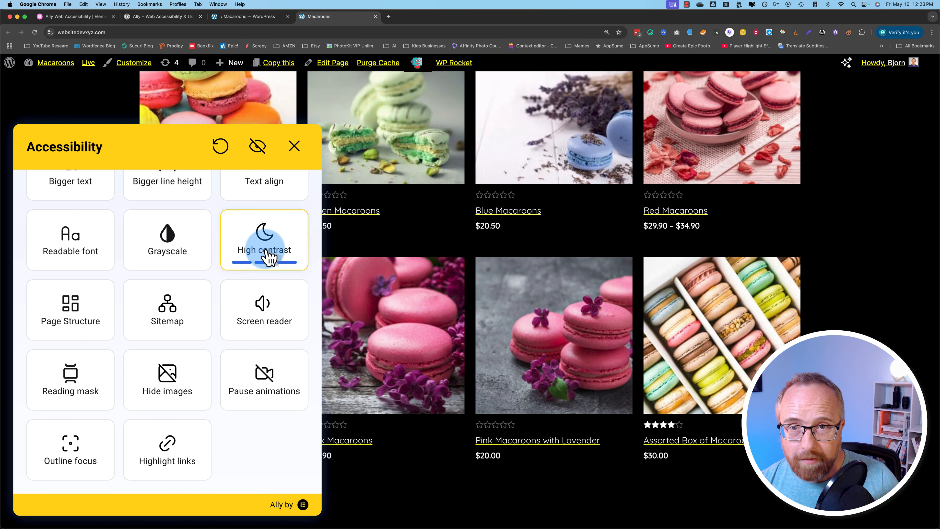
{"action": "left_click", "coordinate": [280, 255]}
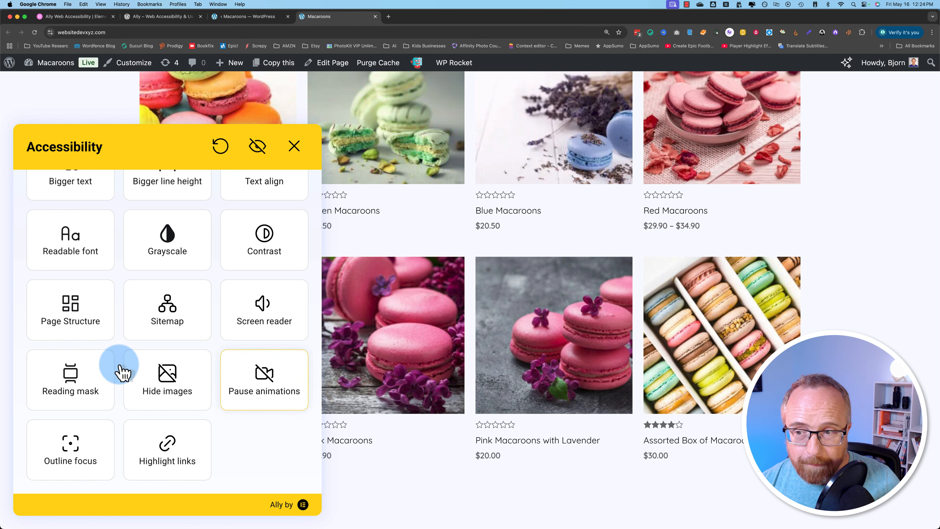
- Open Page Structure and select the 'WELCOME TO THE MACAROONS STORE' heading text
{"action": "left_click", "coordinate": [73, 324]}
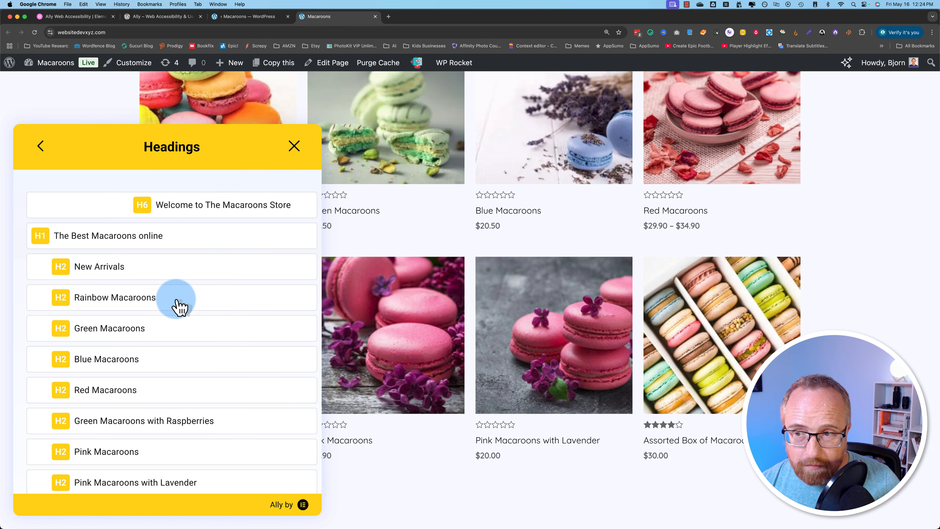
{"action": "scroll", "coordinate": [452, 316], "scroll_direction": "up", "scroll_amount": 10}
{"action": "scroll", "coordinate": [452, 317], "scroll_direction": "down", "scroll_amount": 5}
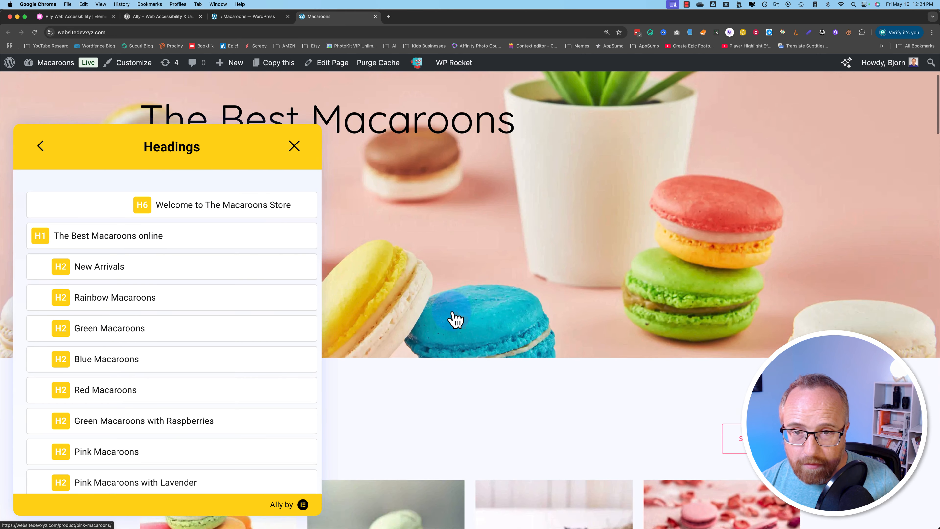
{"action": "scroll", "coordinate": [452, 317], "scroll_direction": "up", "scroll_amount": 4}
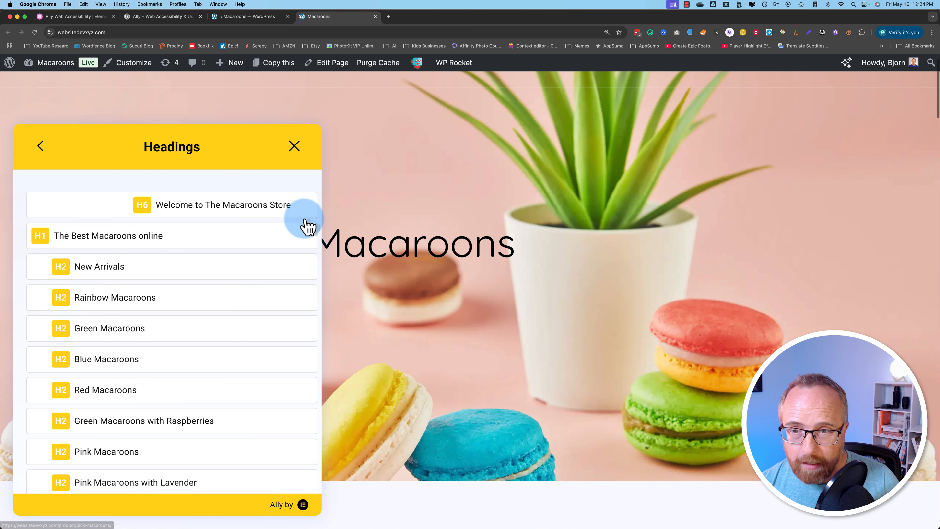
{"action": "scroll", "coordinate": [366, 245], "scroll_direction": "down", "scroll_amount": 2}
{"action": "left_click_drag", "start_coordinate": [146, 105], "coordinate": [313, 104]}
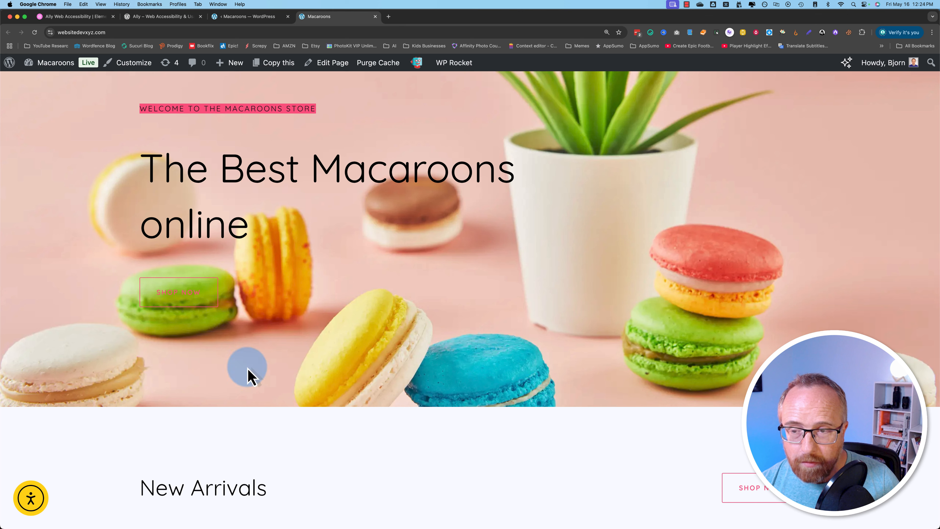
- Jump to the 'All Flavors Types' heading from the Page Structure headings list
{"action": "left_click", "coordinate": [37, 502]}
{"action": "scroll", "coordinate": [390, 237], "scroll_direction": "down", "scroll_amount": 2}
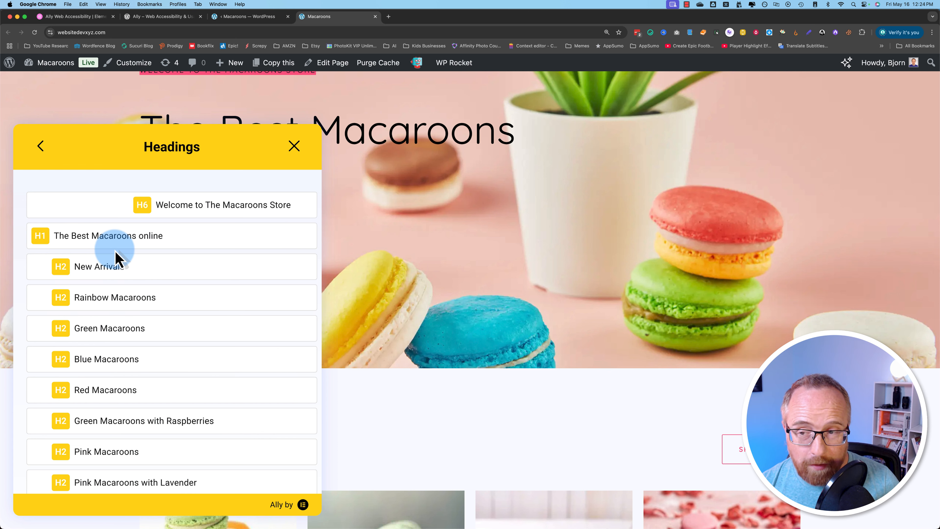
{"action": "scroll", "coordinate": [187, 277], "scroll_direction": "down", "scroll_amount": 3}
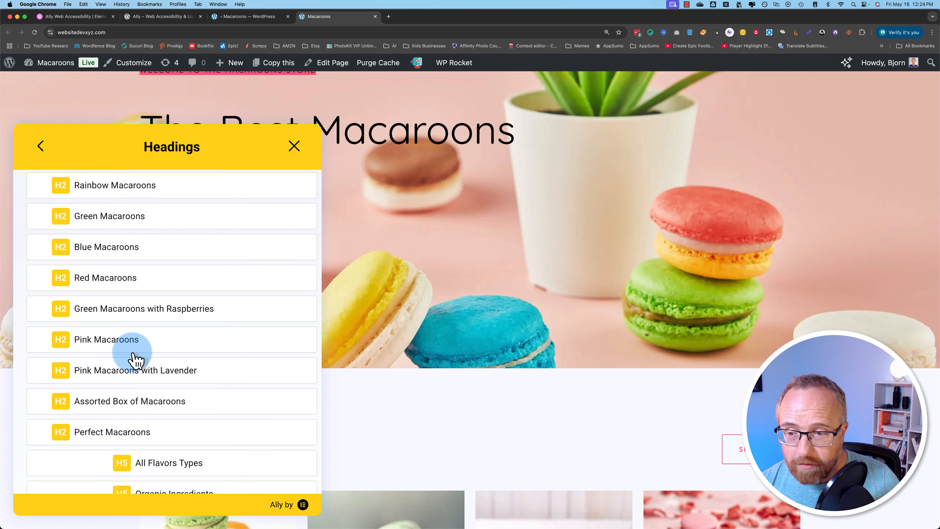
{"action": "scroll", "coordinate": [77, 311], "scroll_direction": "down", "scroll_amount": 4}
{"action": "scroll", "coordinate": [126, 298], "scroll_direction": "up", "scroll_amount": 2}
{"action": "scroll", "coordinate": [128, 300], "scroll_direction": "down", "scroll_amount": 1}
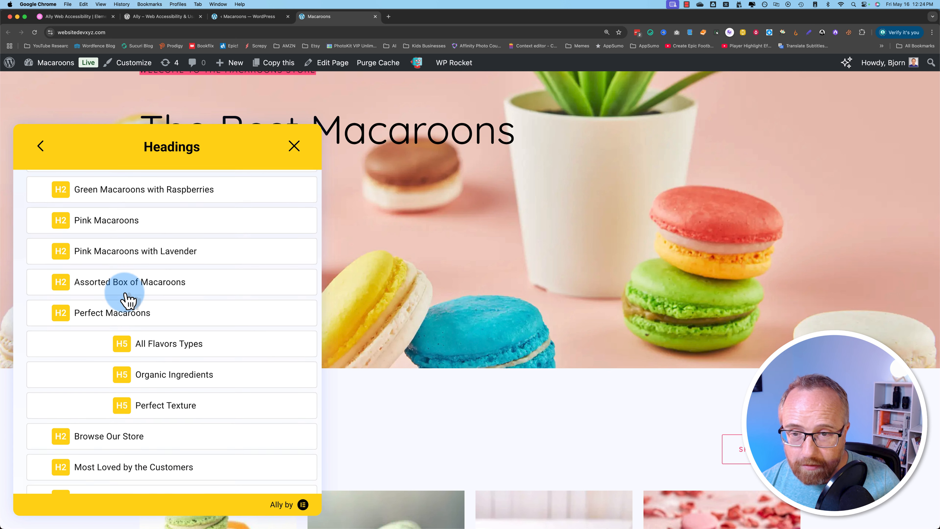
{"action": "scroll", "coordinate": [128, 300], "scroll_direction": "down", "scroll_amount": 2}
{"action": "scroll", "coordinate": [128, 300], "scroll_direction": "down", "scroll_amount": 8}
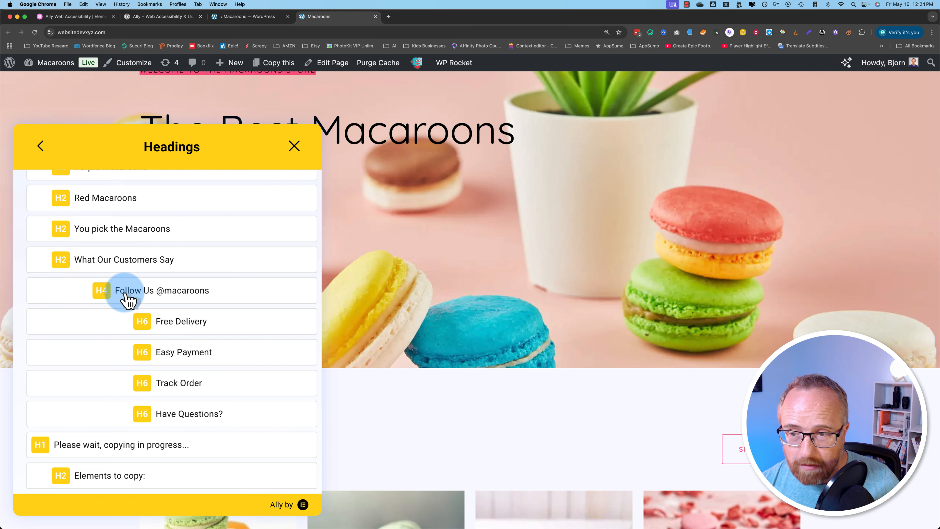
{"action": "scroll", "coordinate": [128, 300], "scroll_direction": "down", "scroll_amount": 1}
{"action": "scroll", "coordinate": [126, 300], "scroll_direction": "up", "scroll_amount": 9}
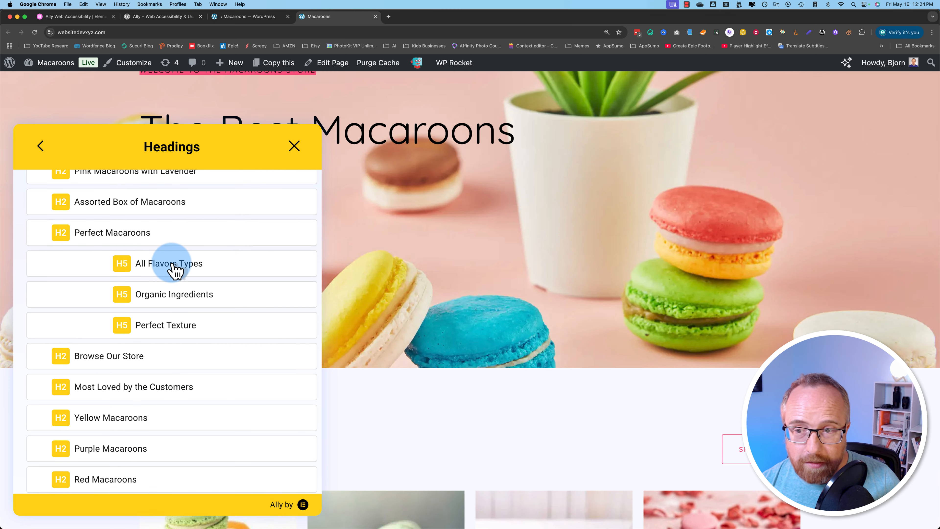
{"action": "left_click", "coordinate": [173, 266]}
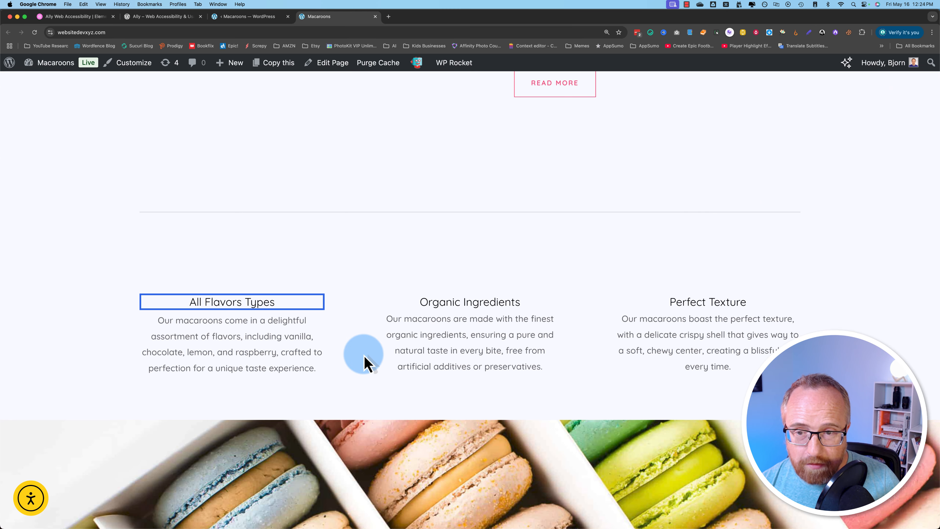
- Reopen the Ally panel and return it to the main accessibility options
{"action": "left_click", "coordinate": [33, 502]}
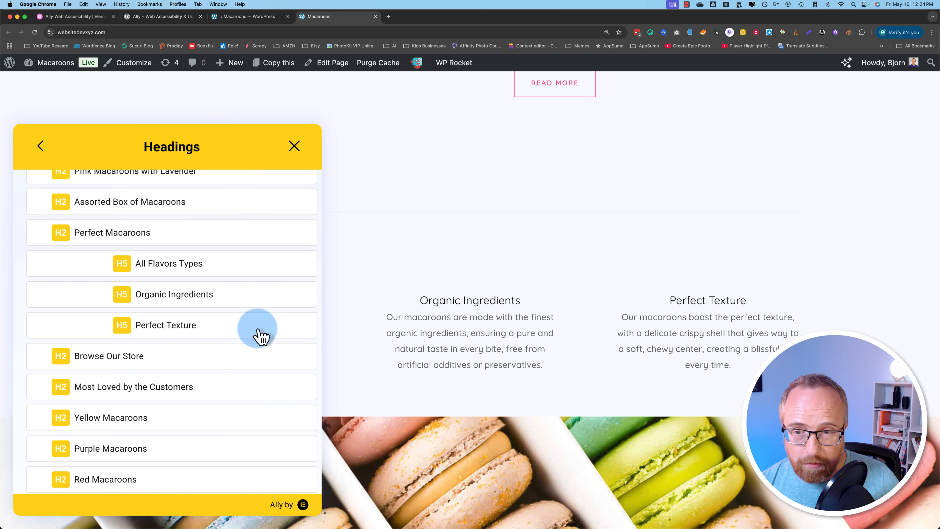
{"action": "left_click", "coordinate": [39, 146]}
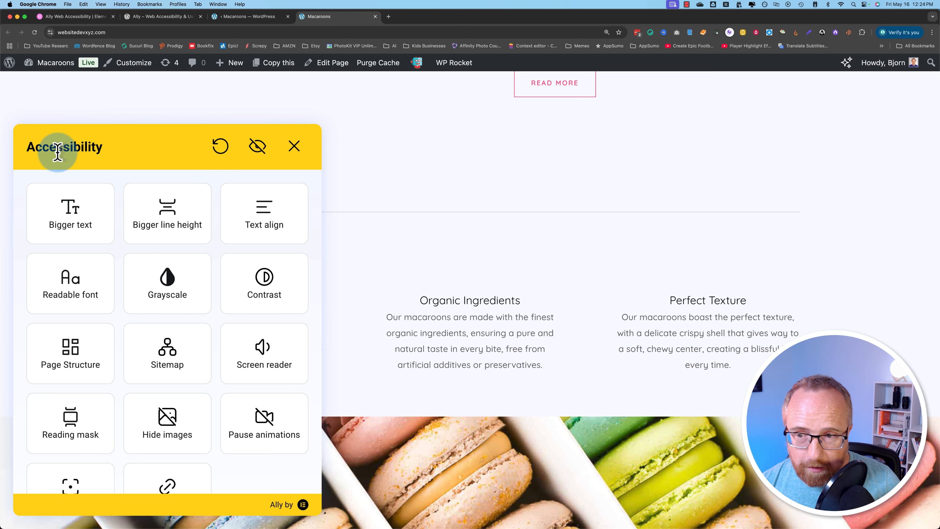
{"action": "scroll", "coordinate": [109, 341], "scroll_direction": "down", "scroll_amount": 2}
- Open the site's XML sitemap from the Ally panel, look through it, then close that tab
{"action": "left_click", "coordinate": [165, 309]}
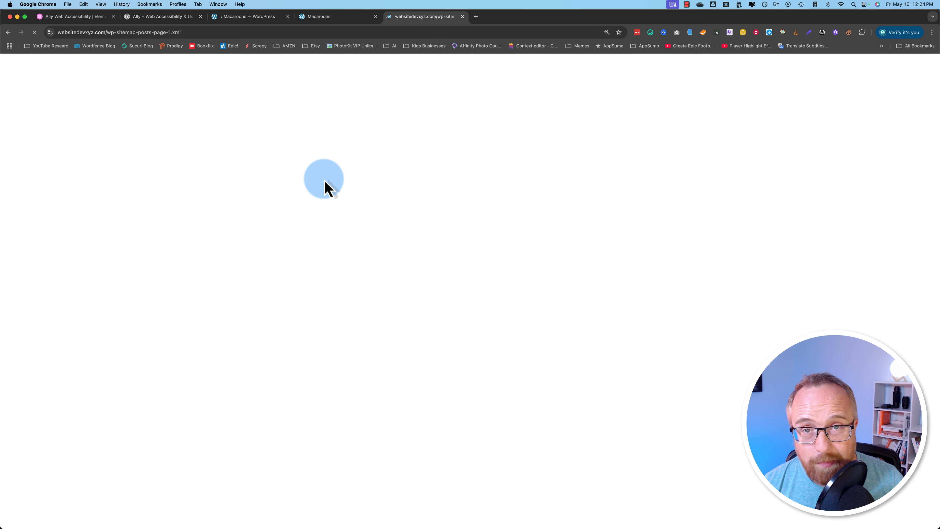
{"action": "scroll", "coordinate": [311, 339], "scroll_direction": "down", "scroll_amount": 5}
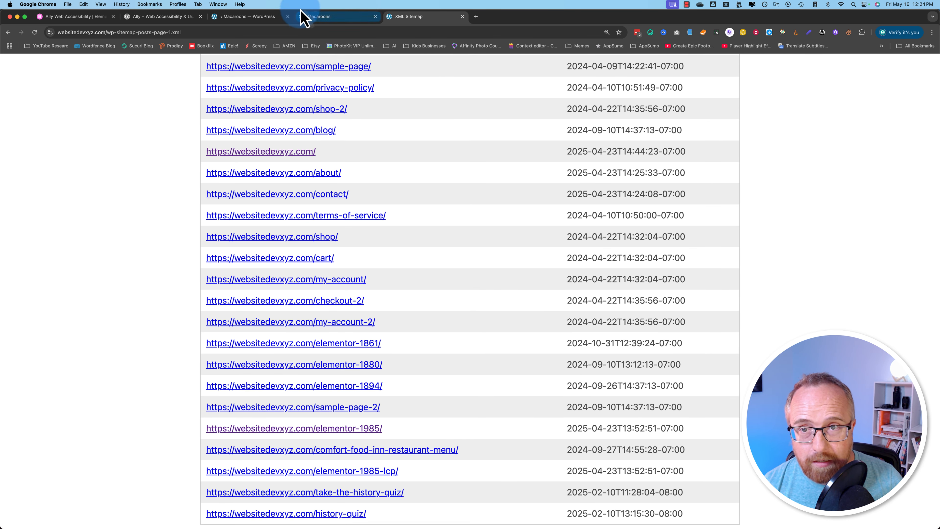
{"action": "left_click", "coordinate": [463, 17]}
{"action": "scroll", "coordinate": [320, 351], "scroll_direction": "down", "scroll_amount": 5}
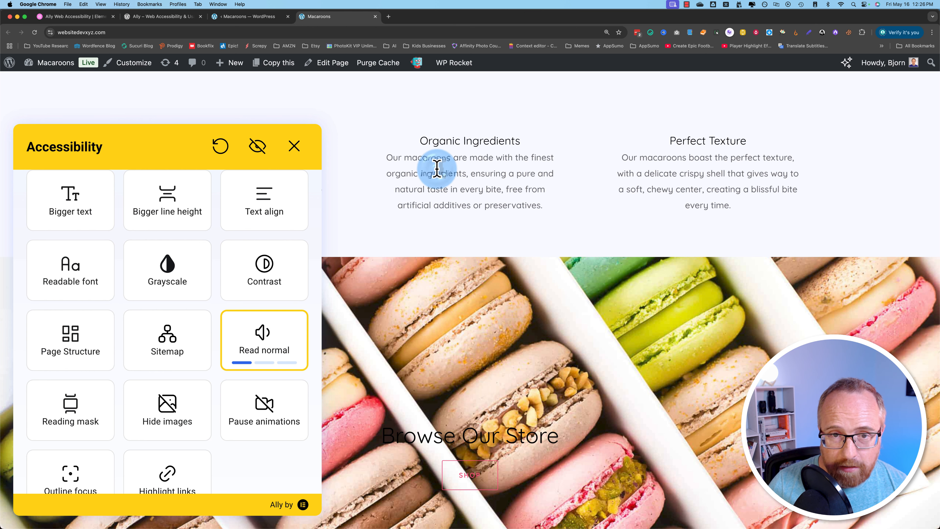
- Have the Organic Ingredients paragraph read aloud and change the reading speed
{"action": "left_click", "coordinate": [435, 168]}
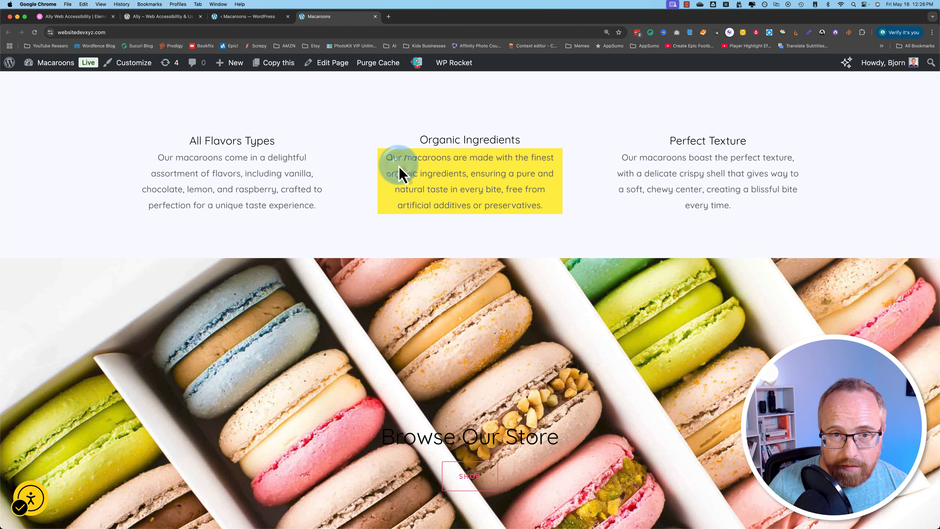
{"action": "left_click", "coordinate": [30, 498]}
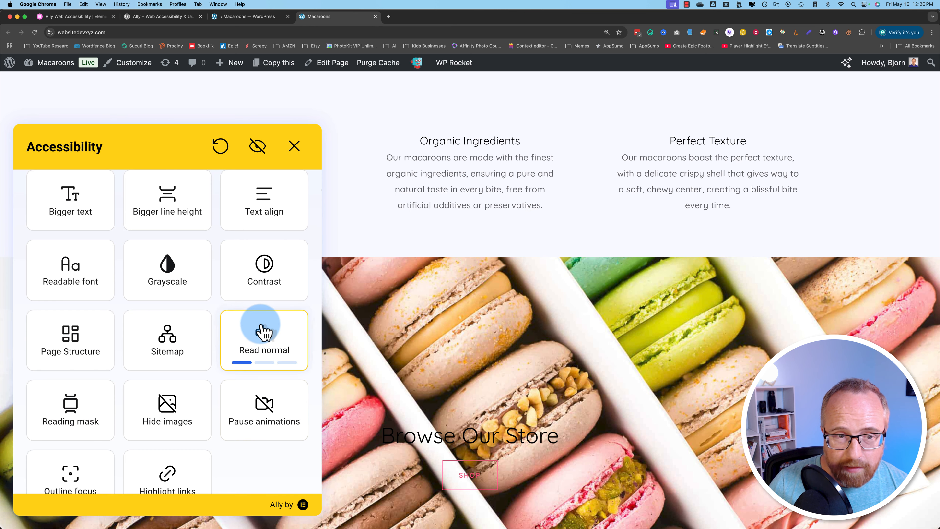
{"action": "left_click", "coordinate": [267, 355]}
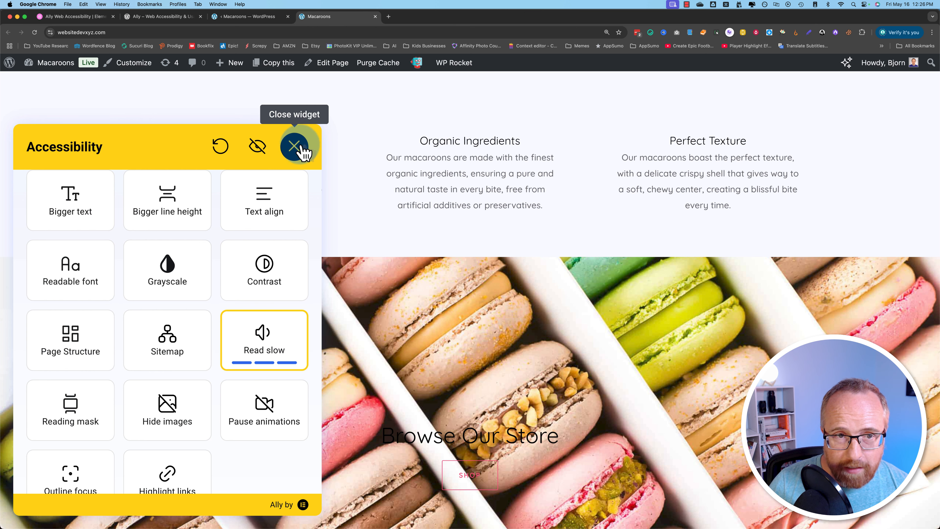
{"action": "left_click", "coordinate": [296, 148]}
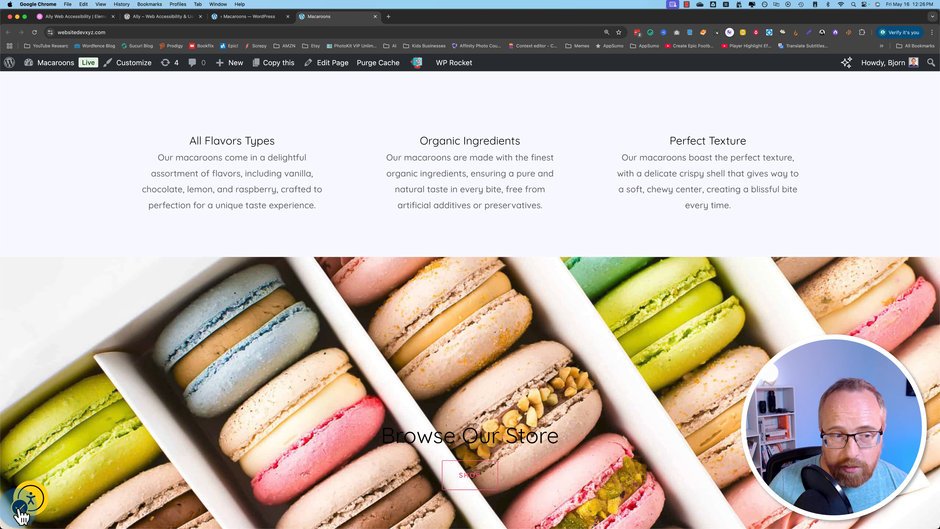
- Step the screen reader through Read slow until it is switched off
{"action": "left_click", "coordinate": [39, 504]}
{"action": "left_click", "coordinate": [257, 339]}
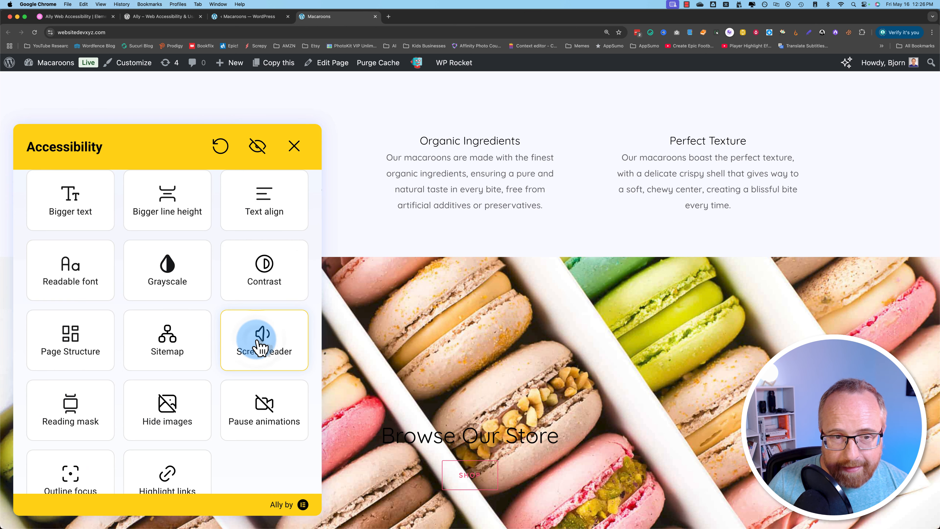
{"action": "left_click", "coordinate": [310, 170]}
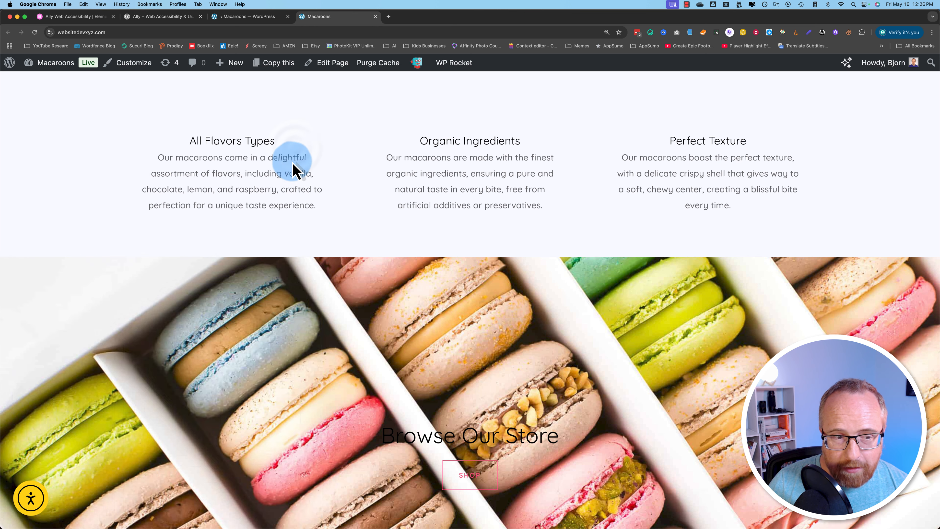
{"action": "left_click", "coordinate": [32, 500]}
{"action": "left_click", "coordinate": [264, 333]}
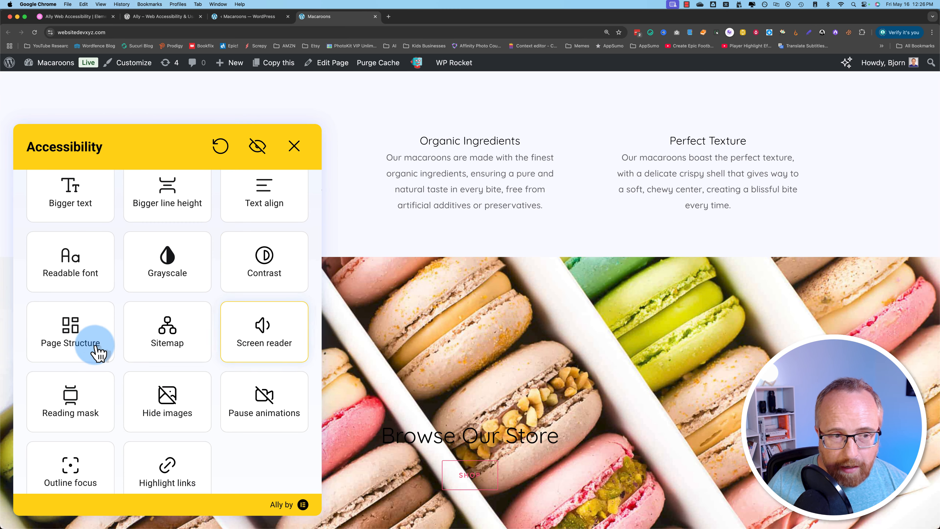
{"action": "scroll", "coordinate": [70, 402], "scroll_direction": "down", "scroll_amount": 1}
{"action": "left_click", "coordinate": [71, 376]}
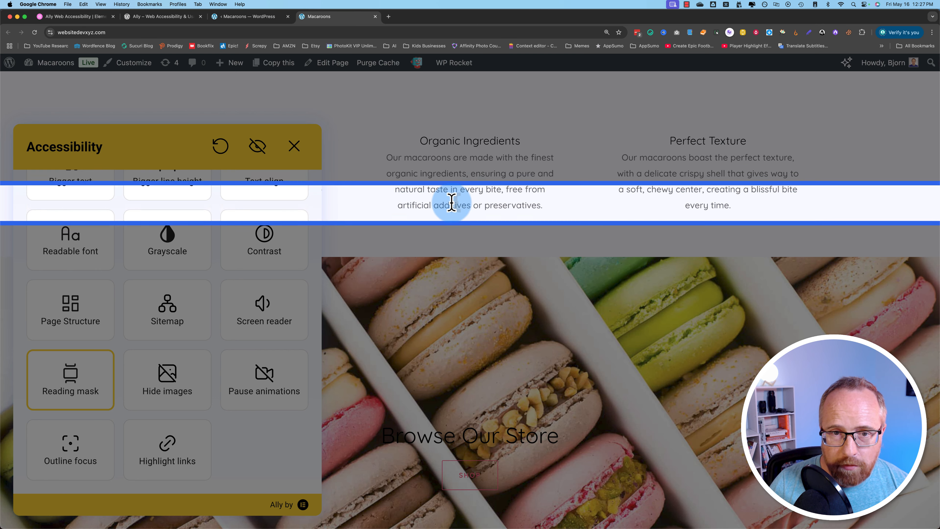
{"action": "scroll", "coordinate": [424, 270], "scroll_direction": "down", "scroll_amount": 10}
{"action": "scroll", "coordinate": [426, 271], "scroll_direction": "up", "scroll_amount": 8}
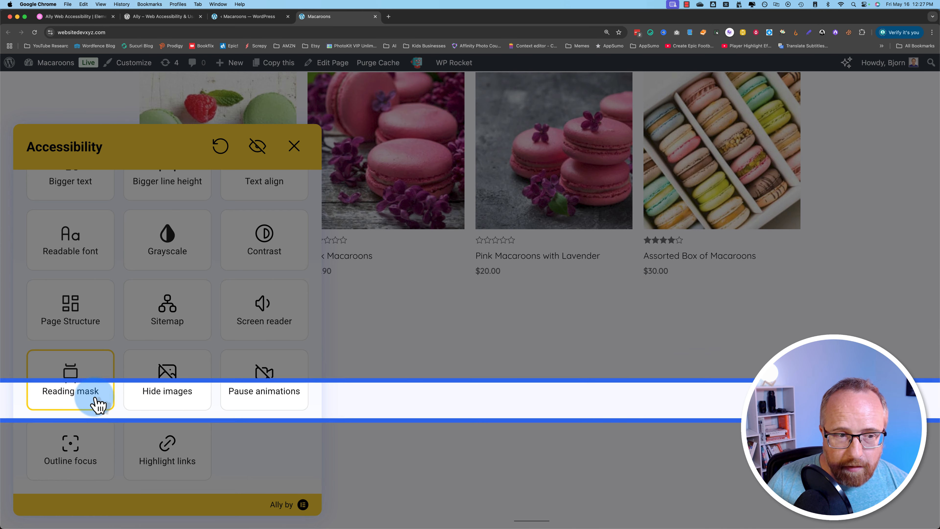
{"action": "left_click", "coordinate": [103, 407]}
{"action": "scroll", "coordinate": [456, 330], "scroll_direction": "up", "scroll_amount": 5}
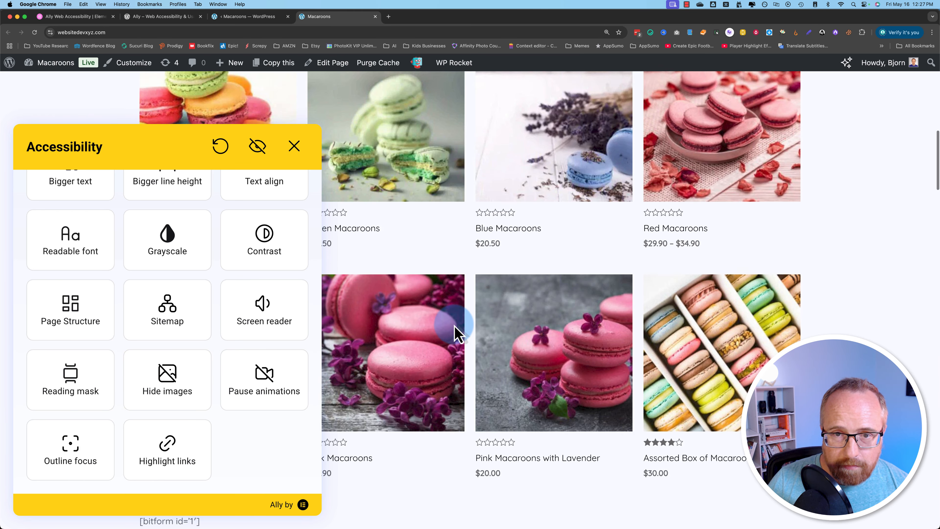
- Scroll the storefront with images hidden, then turn on Outline focus
{"action": "left_click", "coordinate": [168, 373]}
{"action": "scroll", "coordinate": [555, 315], "scroll_direction": "up", "scroll_amount": 2}
{"action": "scroll", "coordinate": [555, 314], "scroll_direction": "up", "scroll_amount": 5}
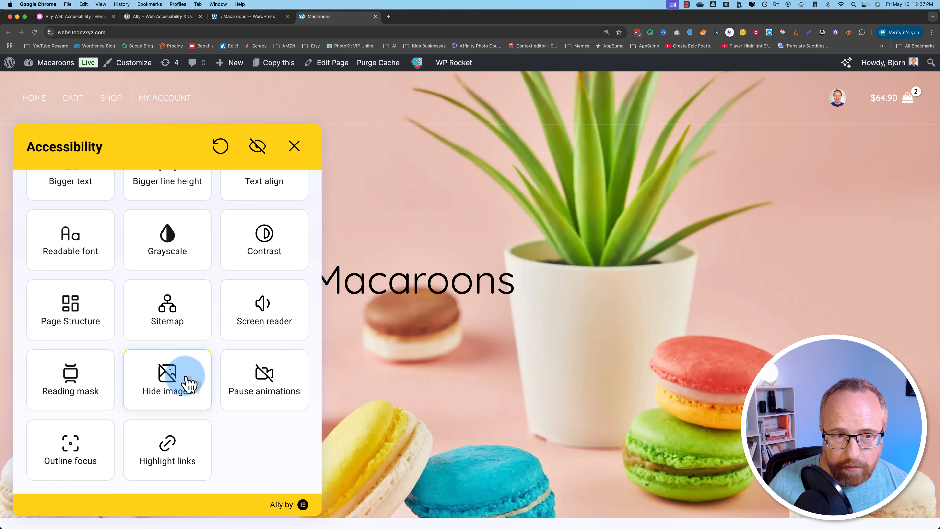
{"action": "scroll", "coordinate": [447, 352], "scroll_direction": "down", "scroll_amount": 10}
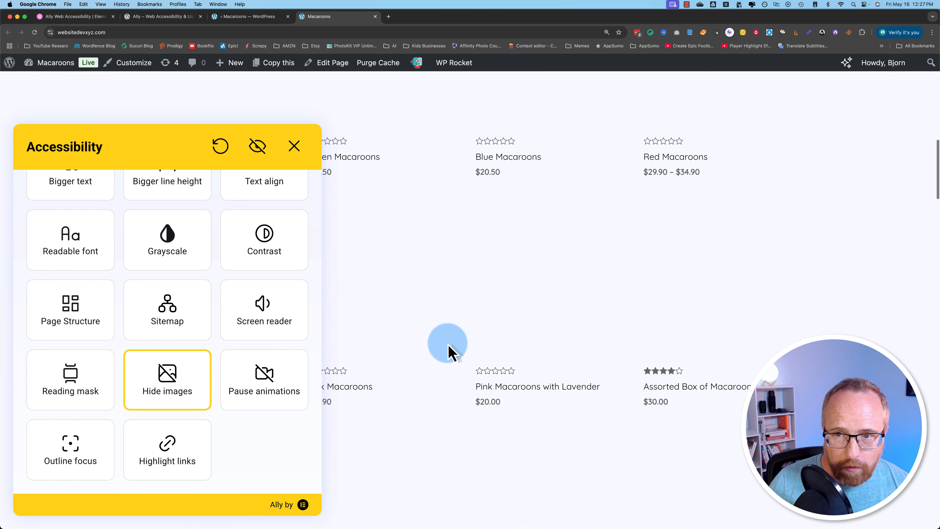
{"action": "scroll", "coordinate": [447, 350], "scroll_direction": "down", "scroll_amount": 10}
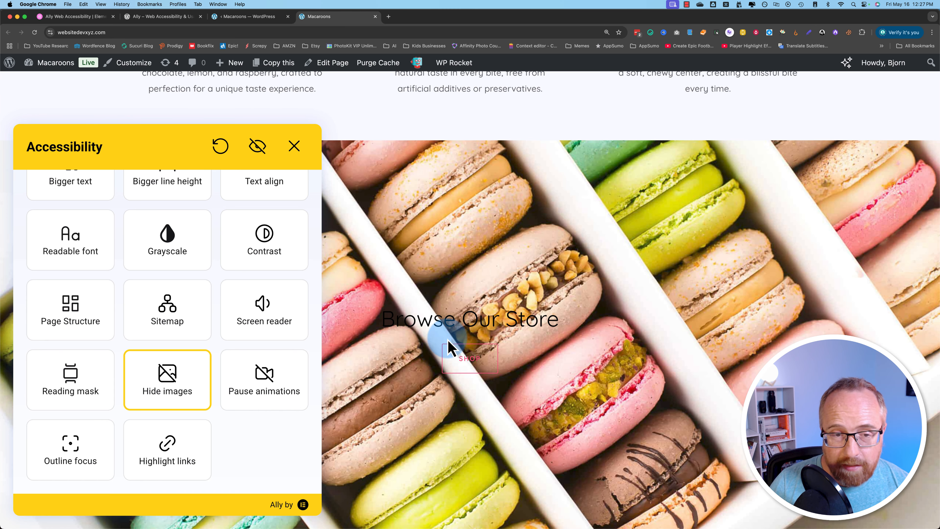
{"action": "scroll", "coordinate": [507, 268], "scroll_direction": "up", "scroll_amount": 2}
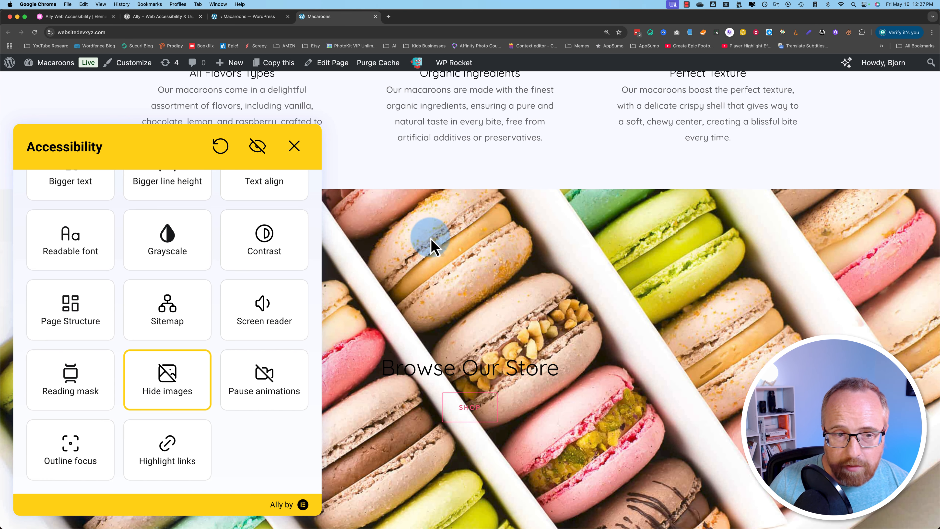
{"action": "scroll", "coordinate": [437, 296], "scroll_direction": "up", "scroll_amount": 8}
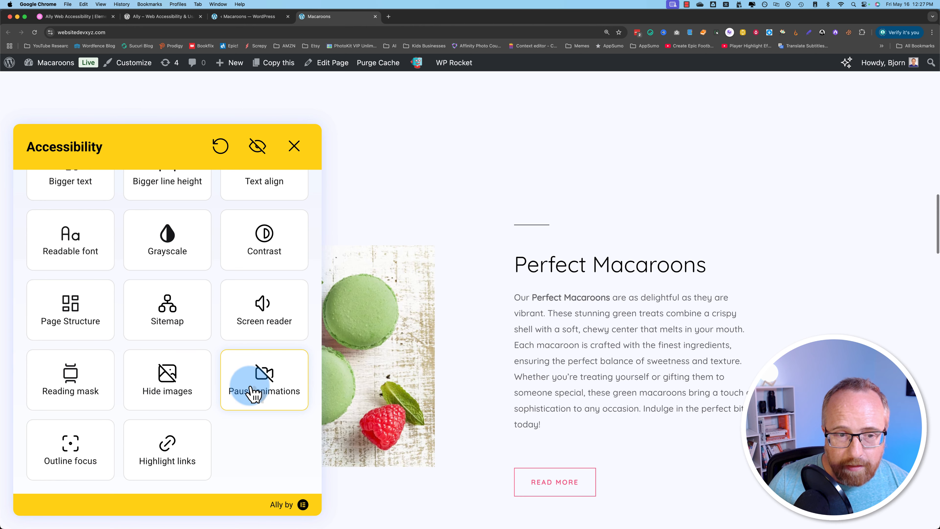
{"action": "scroll", "coordinate": [458, 307], "scroll_direction": "up", "scroll_amount": 10}
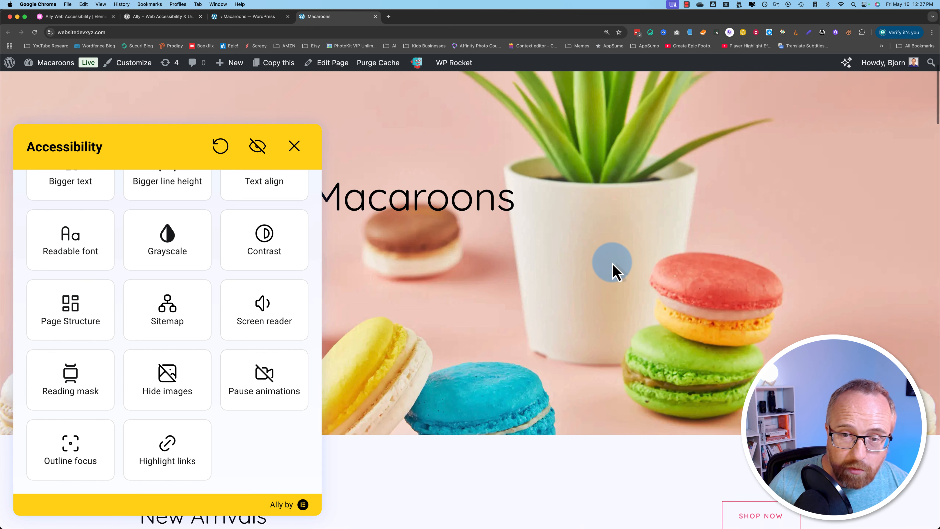
{"action": "scroll", "coordinate": [612, 269], "scroll_direction": "down", "scroll_amount": 5}
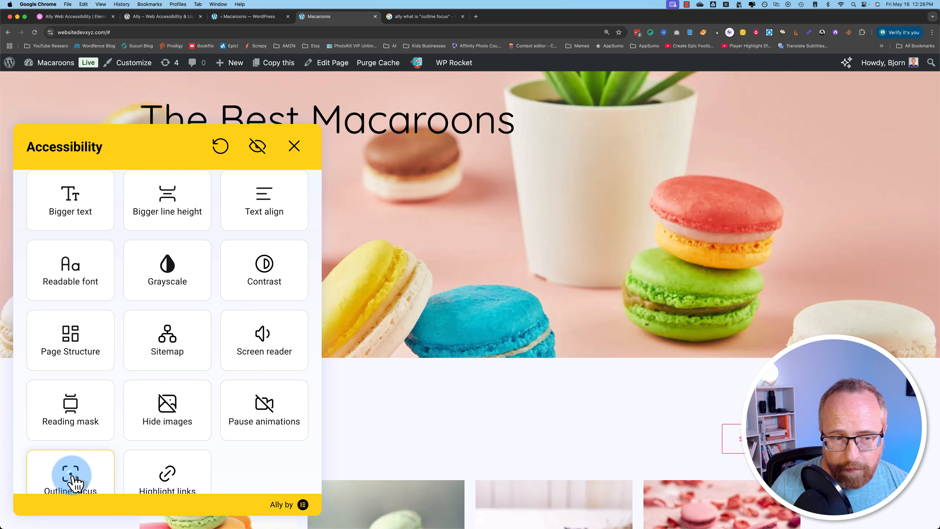
{"action": "left_click", "coordinate": [70, 478]}
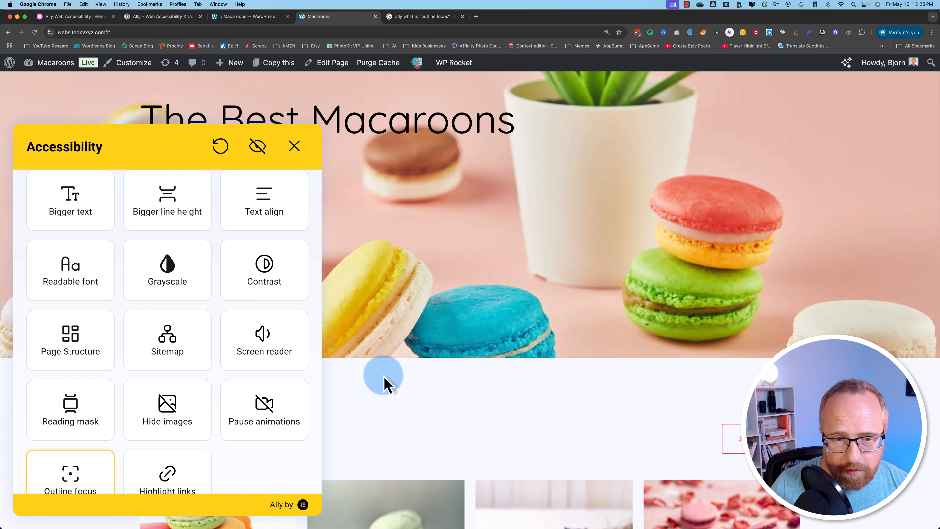
{"action": "scroll", "coordinate": [373, 388], "scroll_direction": "down", "scroll_amount": 8}
- Close the Ally panel, keyboard-navigate to Blue Macaroons, and add it to the cart
{"action": "left_click", "coordinate": [625, 121]}
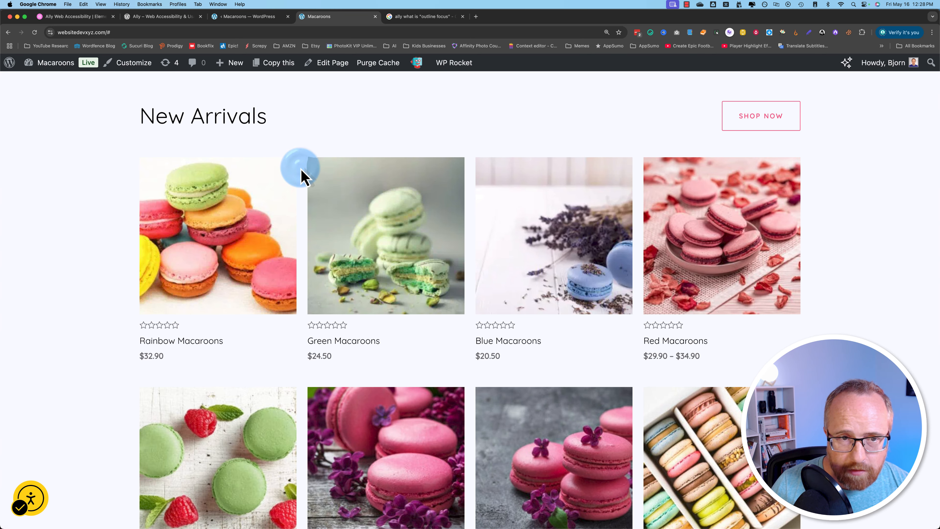
{"action": "key", "text": "Down"}
{"action": "key", "text": "Down"}
{"action": "key", "text": "Up"}
{"action": "key", "text": "Down"}
{"action": "key", "text": "Tab"}
{"action": "key", "text": "Tab"}
{"action": "key", "text": "Tab"}
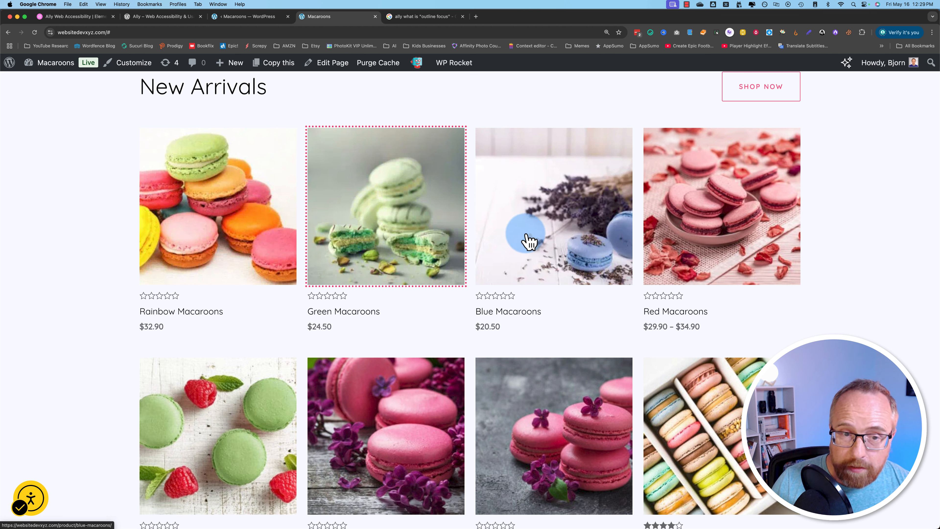
{"action": "key", "text": "Tab"}
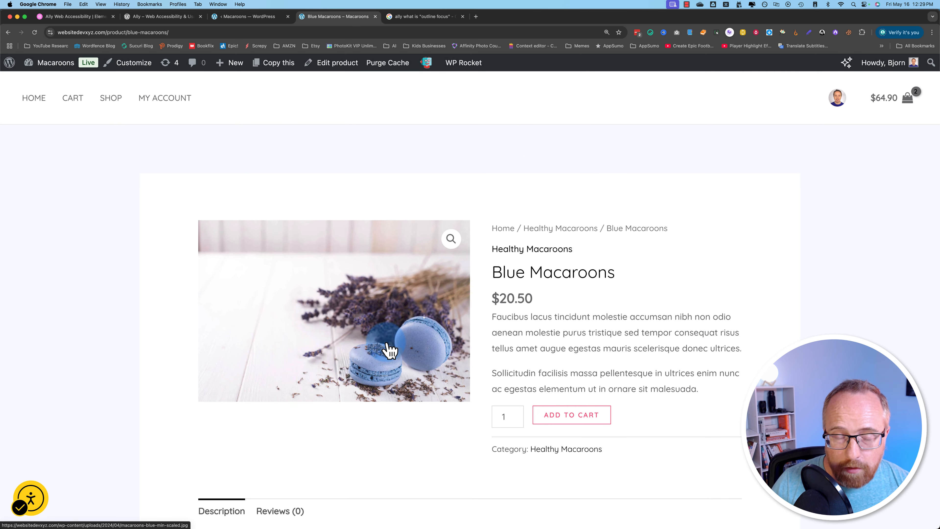
{"action": "key", "text": "Tab"}
{"action": "key", "text": "Tab"}
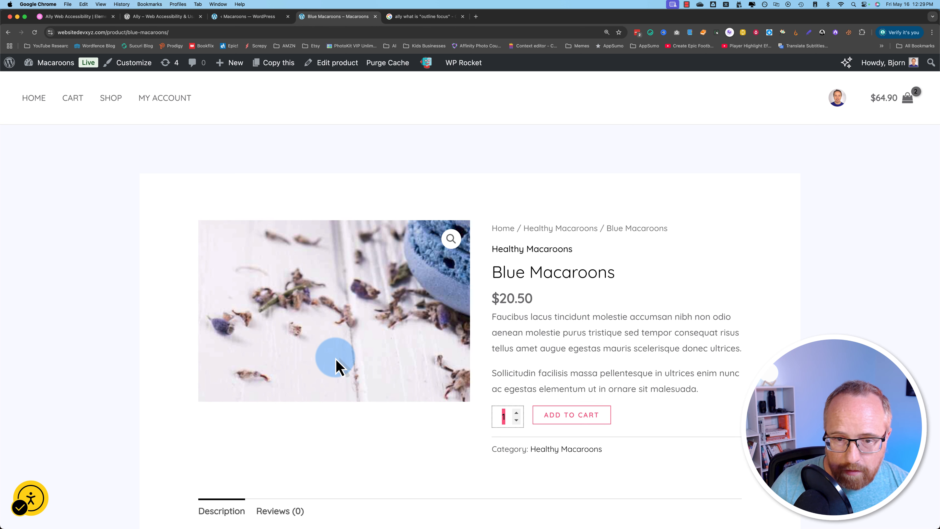
{"action": "key", "text": "Return"}
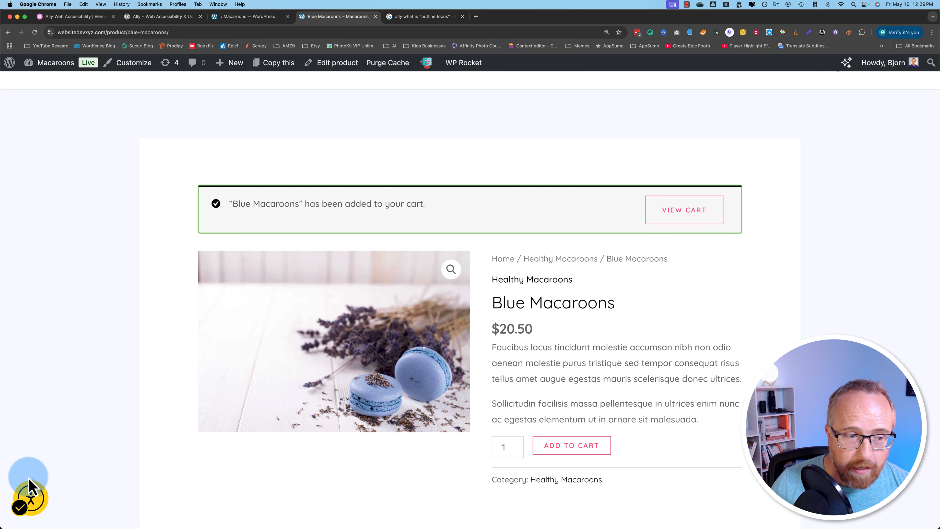
- Turn on Highlight links for the Blue Macaroons page, then return to the Ally Capabilities admin tab
{"action": "left_click", "coordinate": [30, 501]}
{"action": "scroll", "coordinate": [80, 478], "scroll_direction": "down", "scroll_amount": 10}
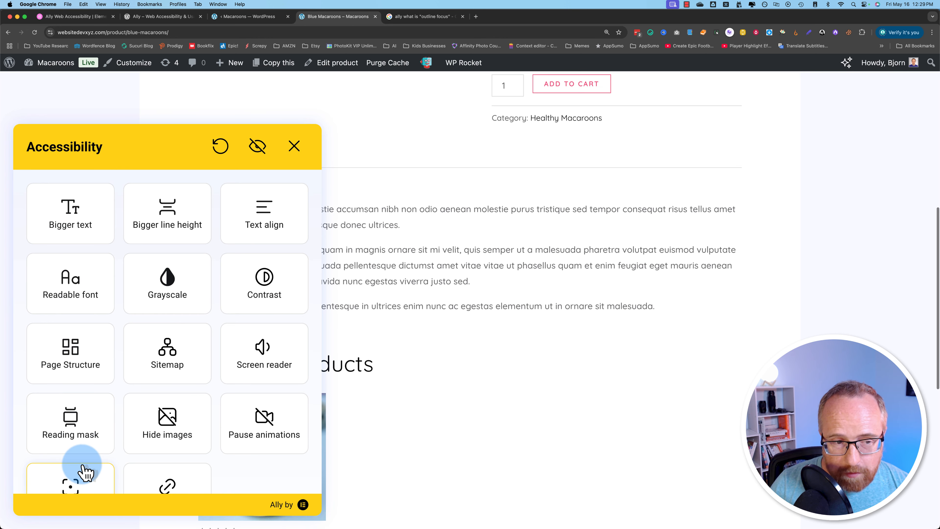
{"action": "left_click", "coordinate": [162, 448]}
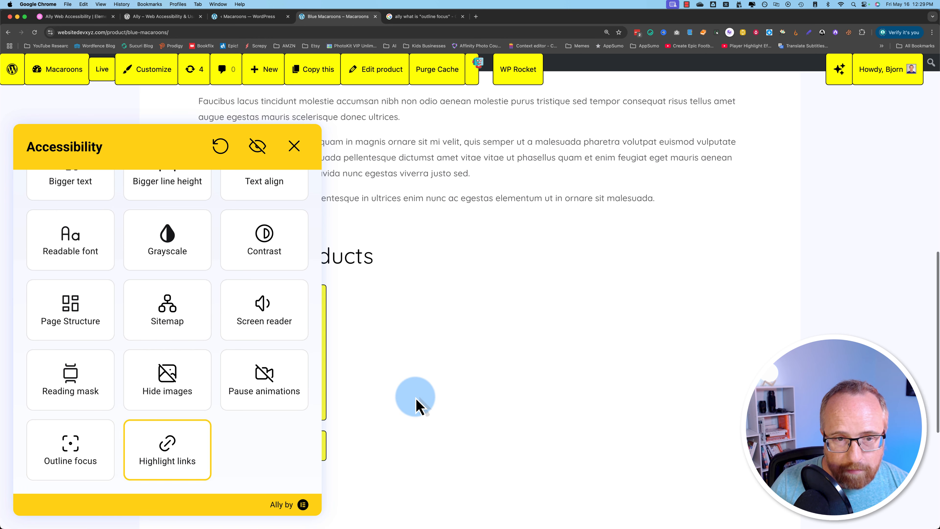
{"action": "scroll", "coordinate": [417, 405], "scroll_direction": "up", "scroll_amount": 5}
{"action": "scroll", "coordinate": [418, 405], "scroll_direction": "up", "scroll_amount": 2}
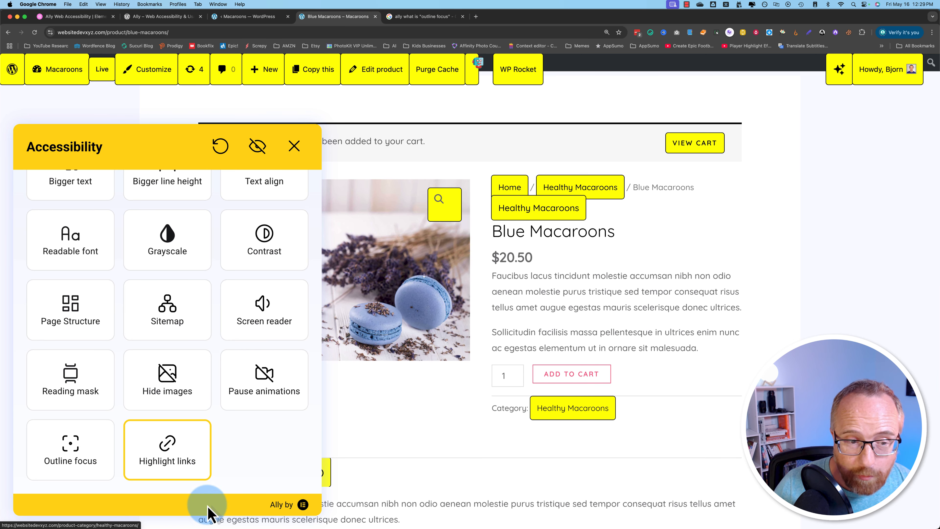
{"action": "left_click", "coordinate": [171, 443]}
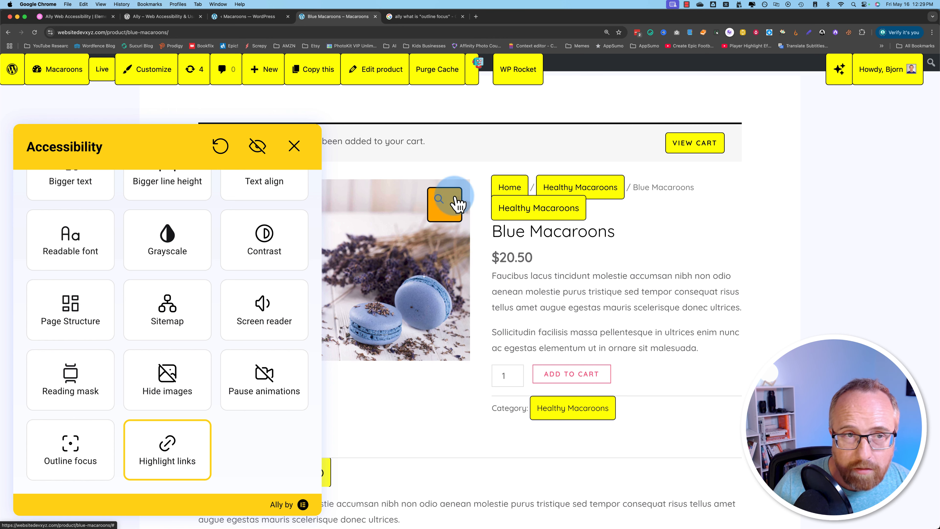
{"action": "left_click", "coordinate": [174, 17]}
{"action": "left_click", "coordinate": [248, 17]}
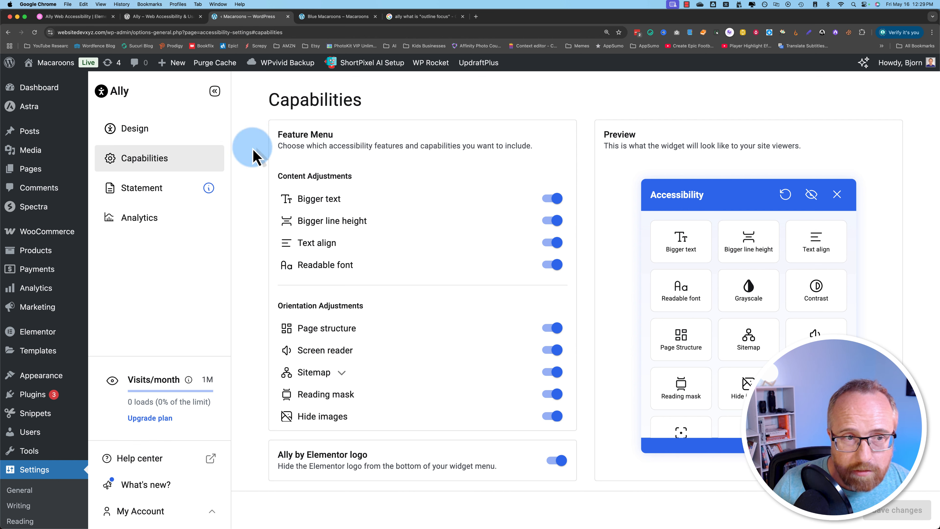
- Set the Ally widget colour to teal 0affbf in Design and reload the Blue Macaroons page
{"action": "left_click", "coordinate": [135, 128]}
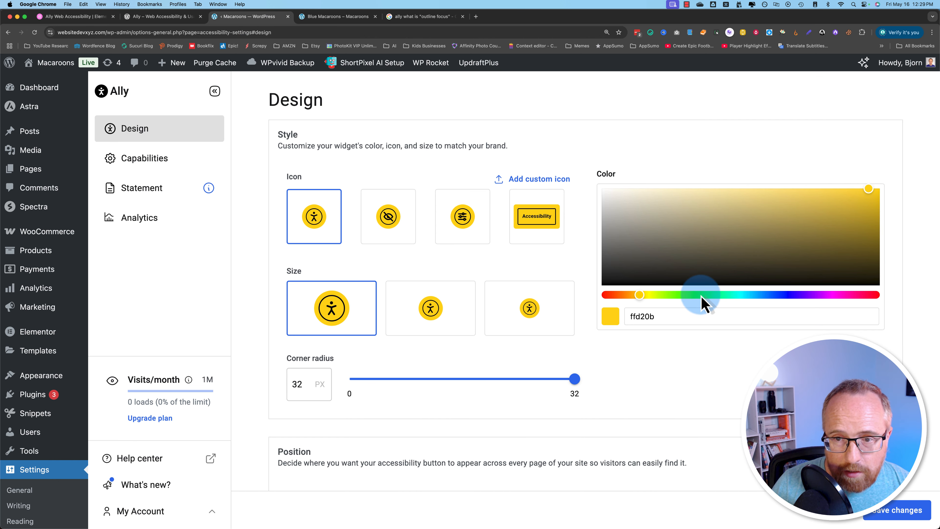
{"action": "left_click", "coordinate": [730, 294]}
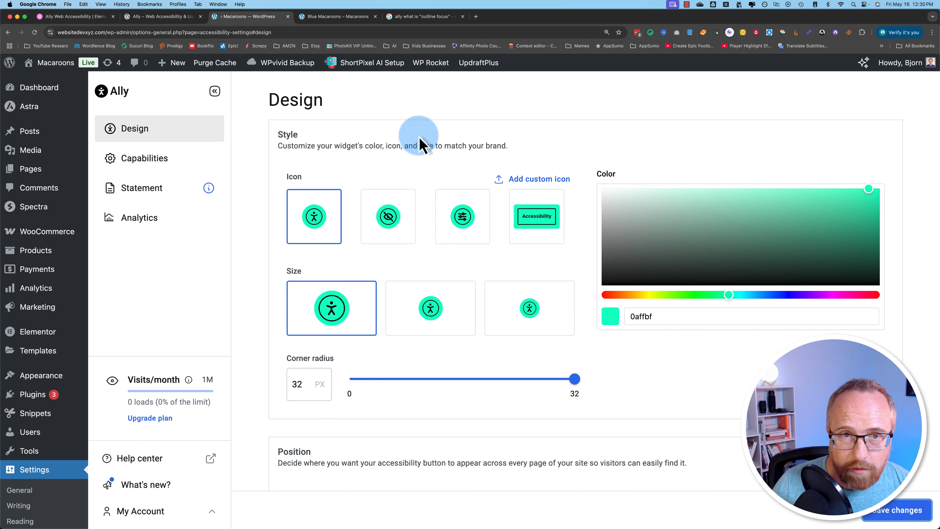
{"action": "left_click", "coordinate": [336, 18]}
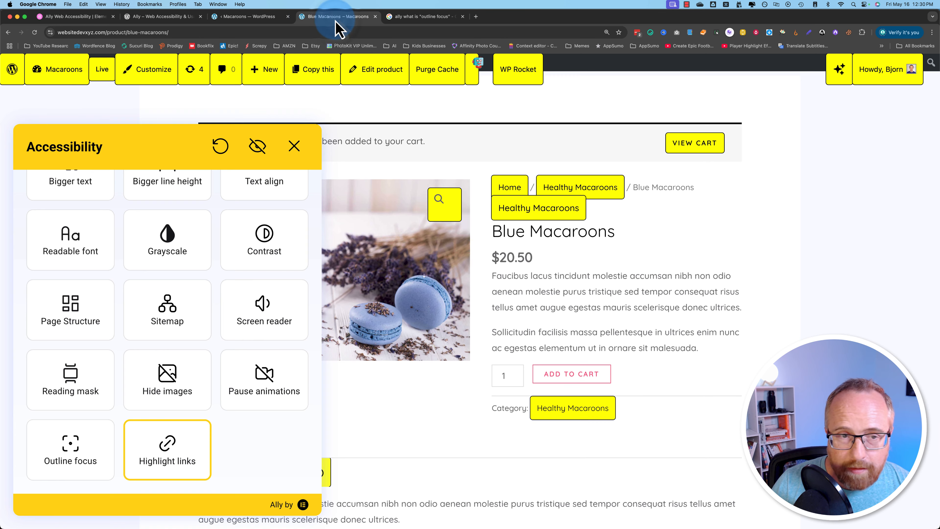
{"action": "left_click", "coordinate": [35, 32]}
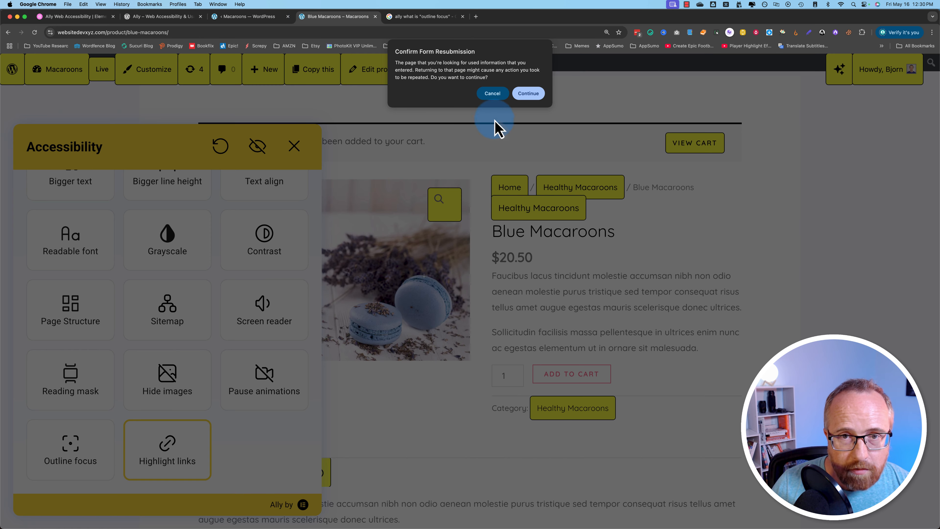
{"action": "left_click", "coordinate": [527, 94]}
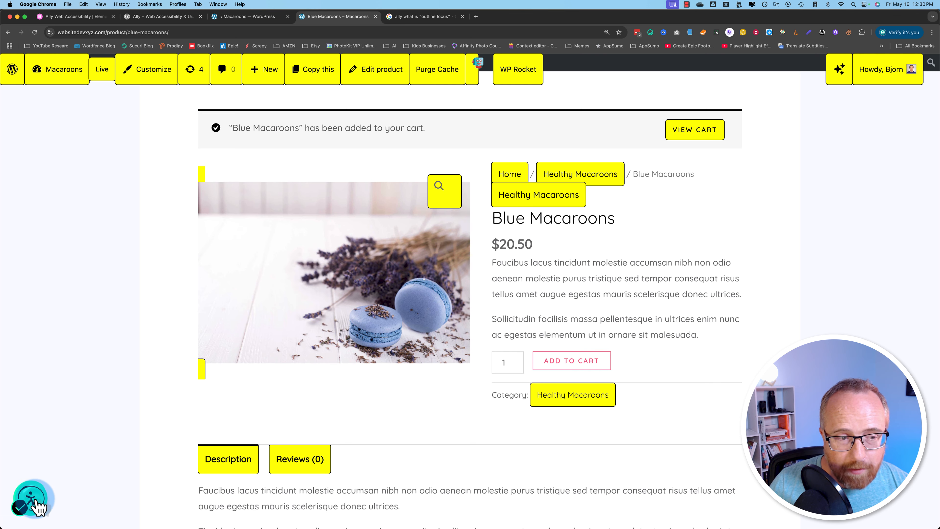
- Turn Highlight links off on the Blue Macaroons page and close the teal-headed Ally panel
{"action": "left_click", "coordinate": [31, 498]}
{"action": "scroll", "coordinate": [196, 489], "scroll_direction": "down", "scroll_amount": 2}
{"action": "left_click", "coordinate": [199, 452]}
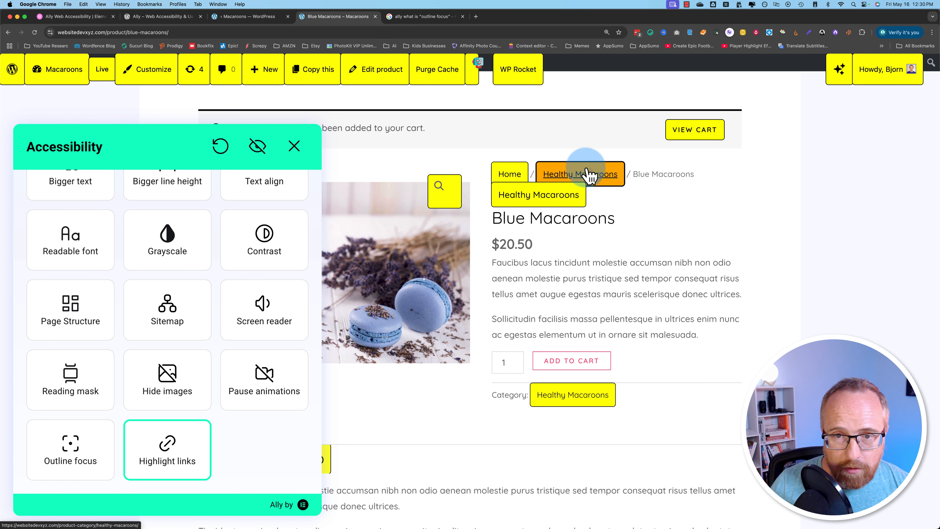
{"action": "left_click", "coordinate": [183, 443]}
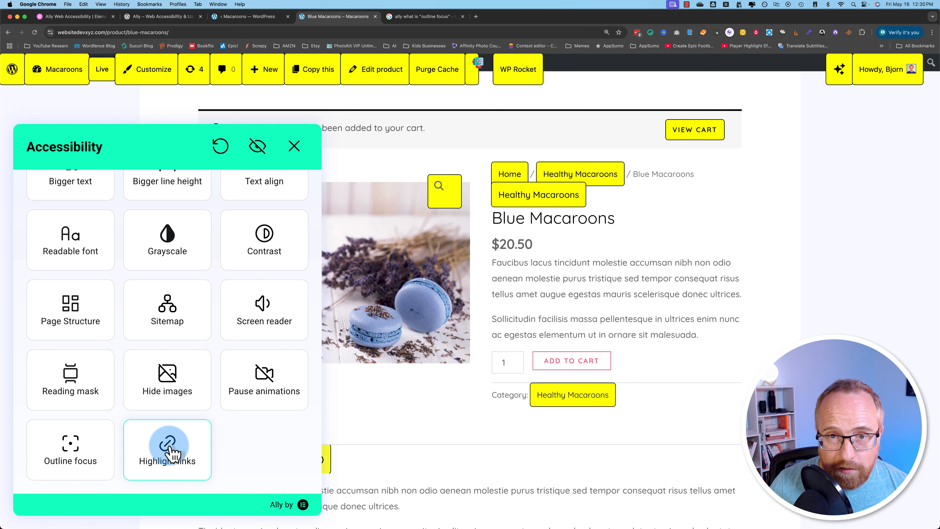
{"action": "left_click", "coordinate": [177, 456]}
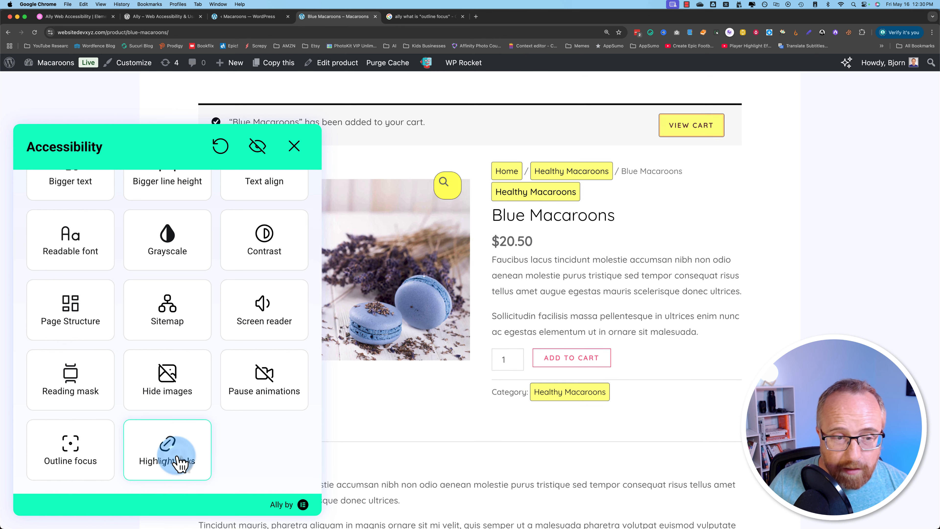
{"action": "left_click", "coordinate": [294, 146]}
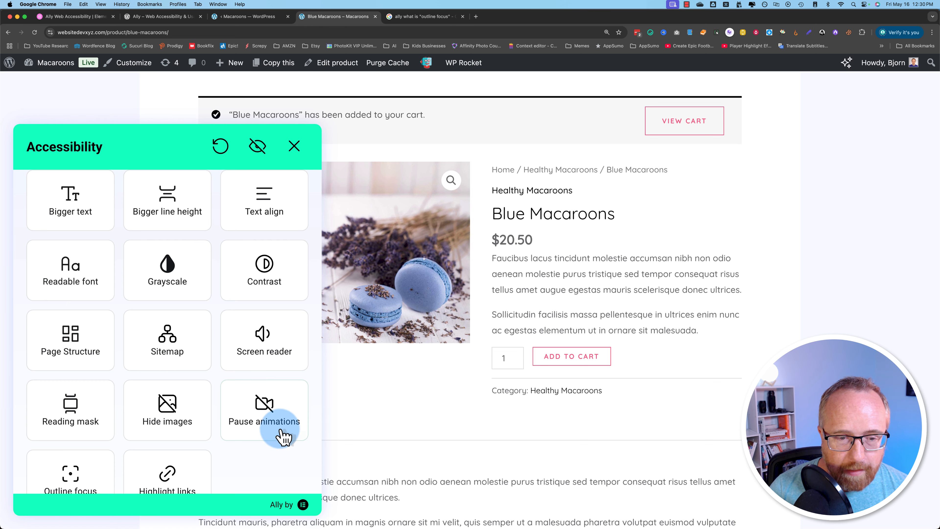
{"action": "scroll", "coordinate": [192, 425], "scroll_direction": "down", "scroll_amount": 2}
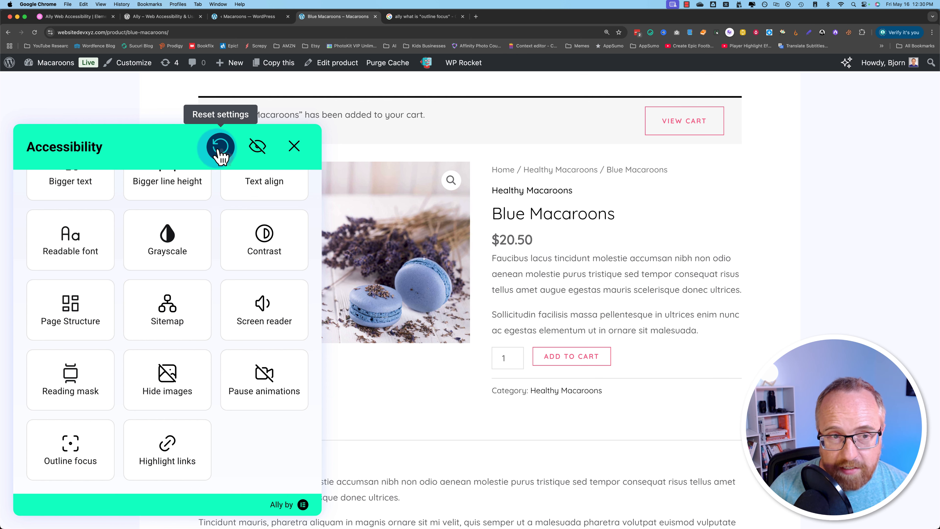
- Try dark contrast, grayscale, heading structure, page structure and reading mask on the product page
{"action": "left_click", "coordinate": [240, 267]}
{"action": "left_click", "coordinate": [172, 257]}
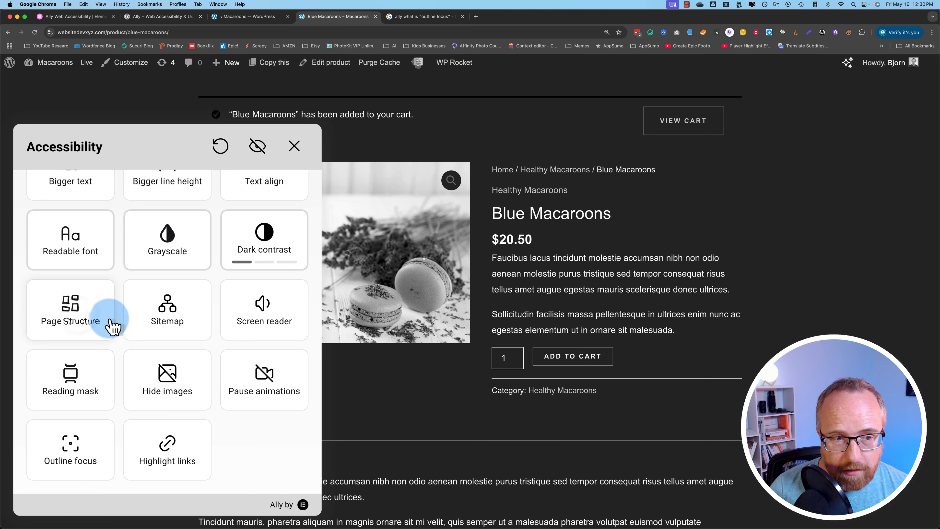
{"action": "left_click", "coordinate": [91, 317]}
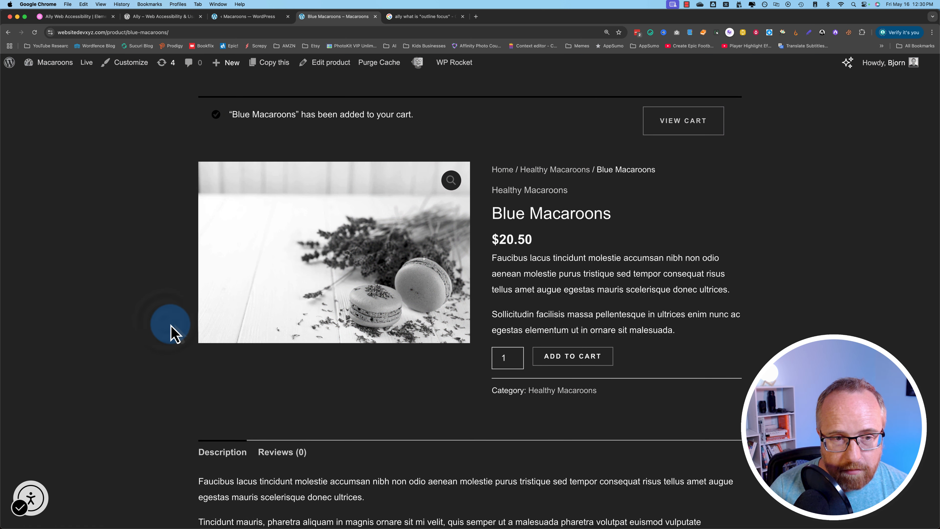
{"action": "left_click", "coordinate": [57, 507]}
{"action": "left_click", "coordinate": [47, 210]}
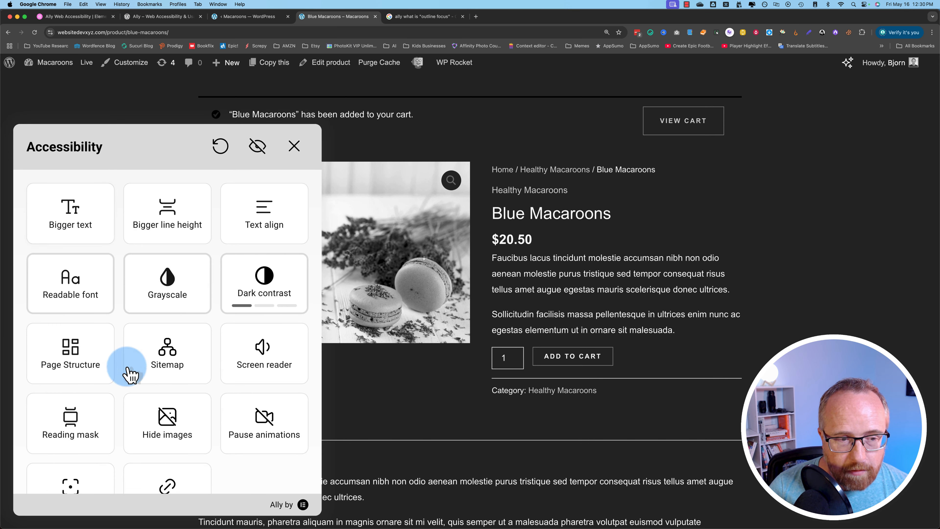
{"action": "left_click", "coordinate": [74, 430]}
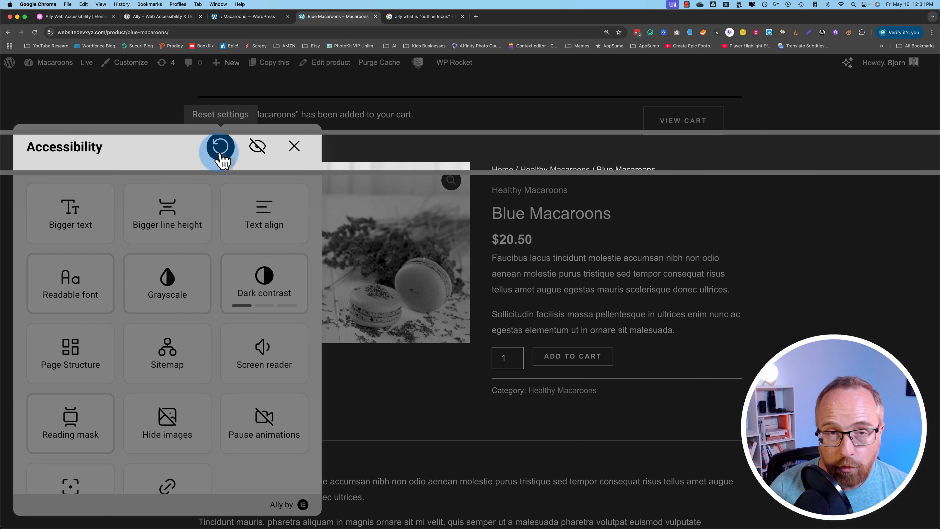
- Reset all widget adjustments and decline hiding the widget with Not now
{"action": "left_click", "coordinate": [221, 148]}
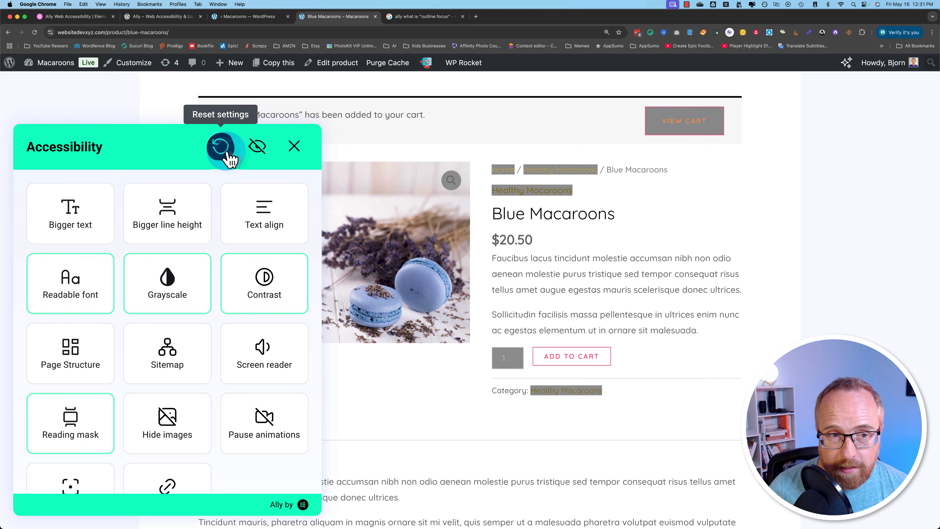
{"action": "left_click", "coordinate": [260, 150]}
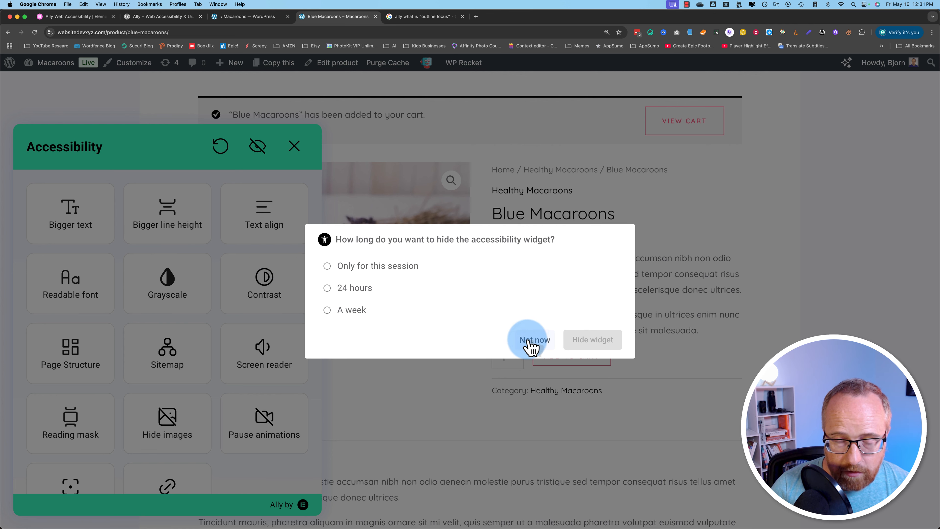
{"action": "left_click", "coordinate": [295, 170]}
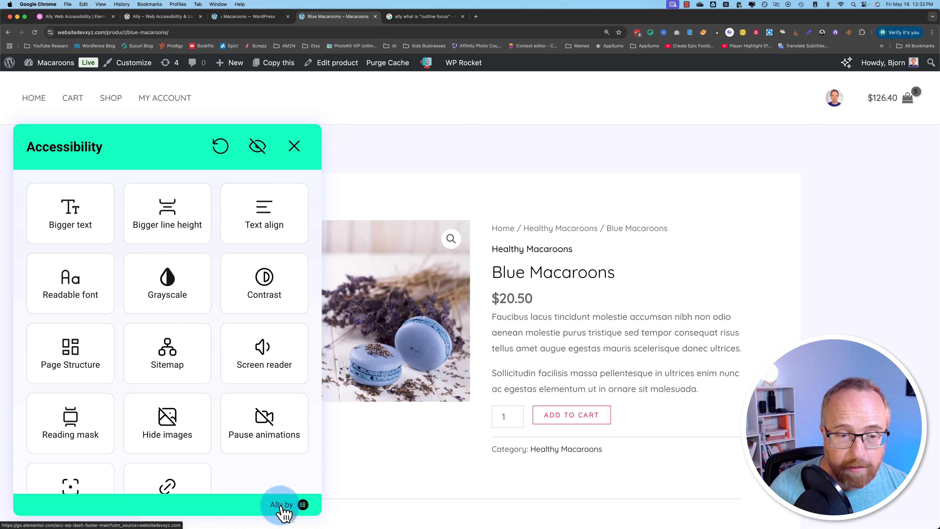
- Open Elementor's Ally product page via the widget's 'Ally by' link, then return to Ally Design settings
{"action": "left_click", "coordinate": [280, 512]}
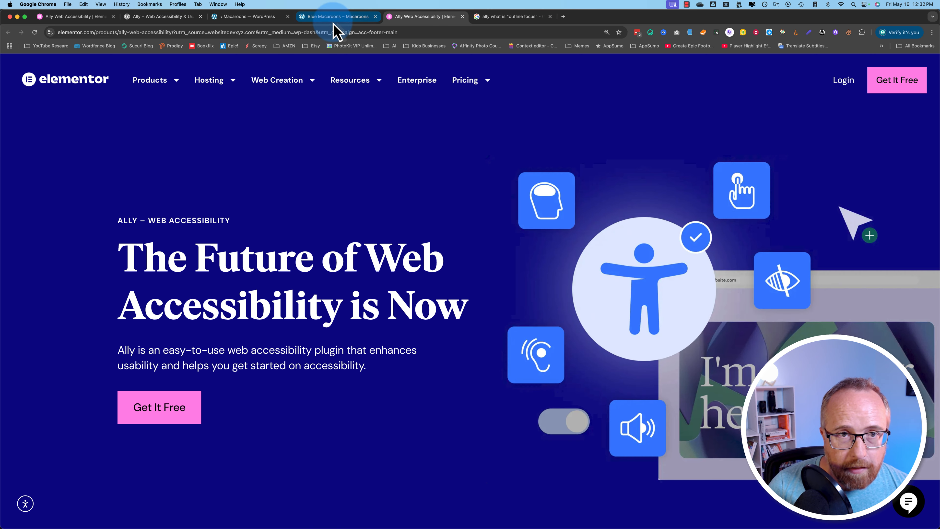
{"action": "left_click", "coordinate": [333, 22]}
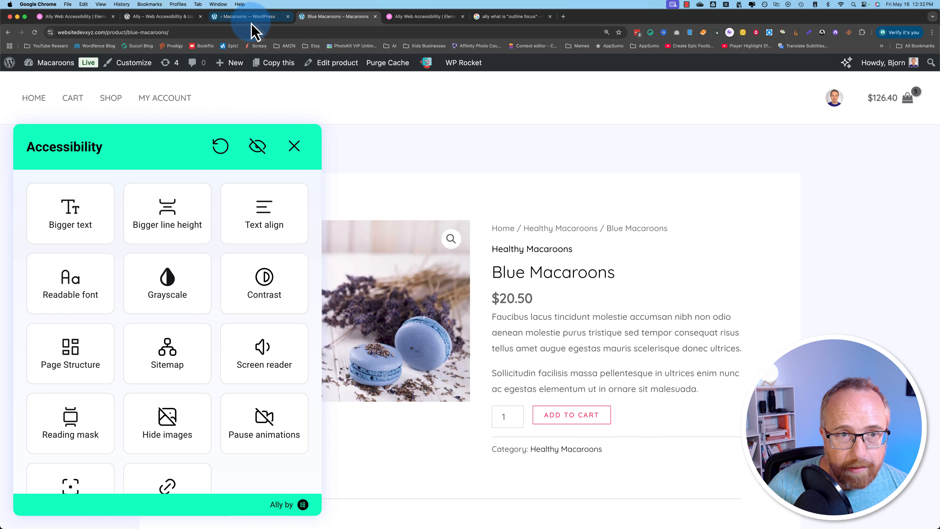
{"action": "left_click", "coordinate": [298, 145]}
{"action": "left_click", "coordinate": [170, 18]}
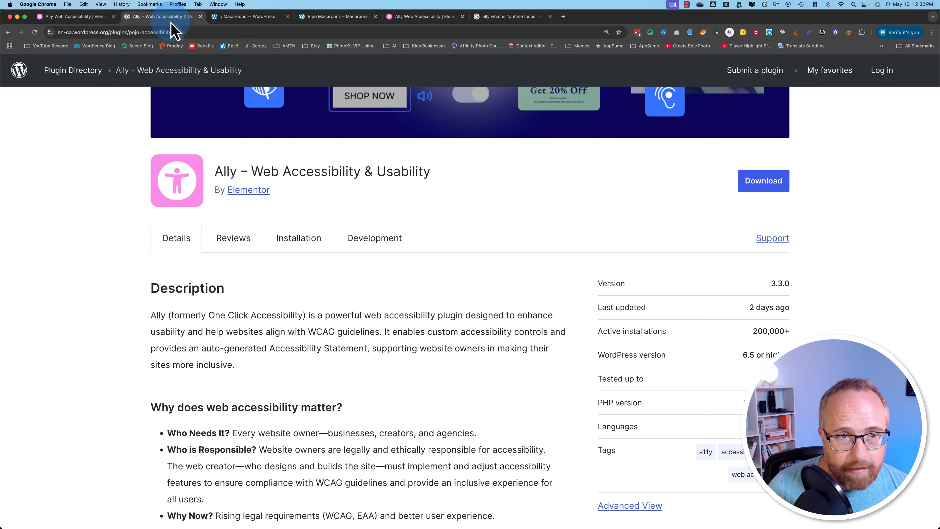
{"action": "left_click", "coordinate": [231, 18]}
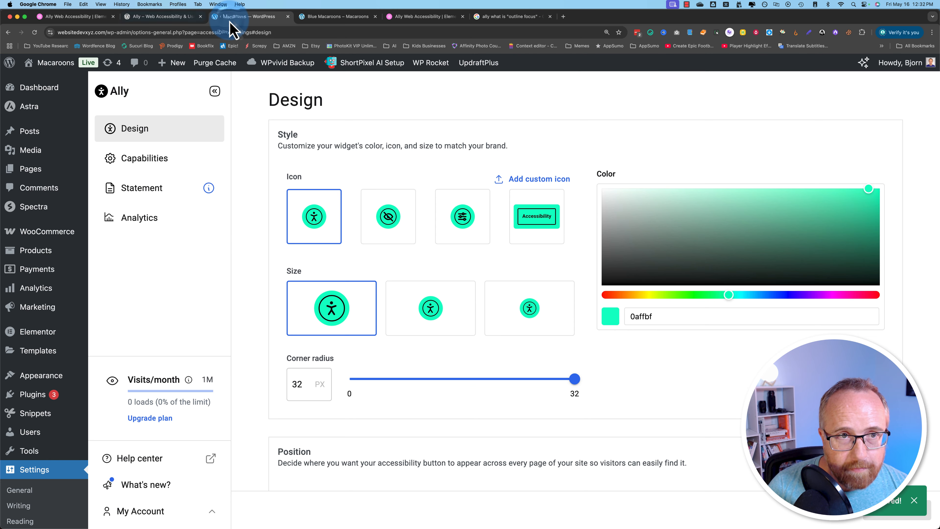
- Open Ally Analytics and turn on Track widget data, confirming the prompt
{"action": "left_click", "coordinate": [156, 219]}
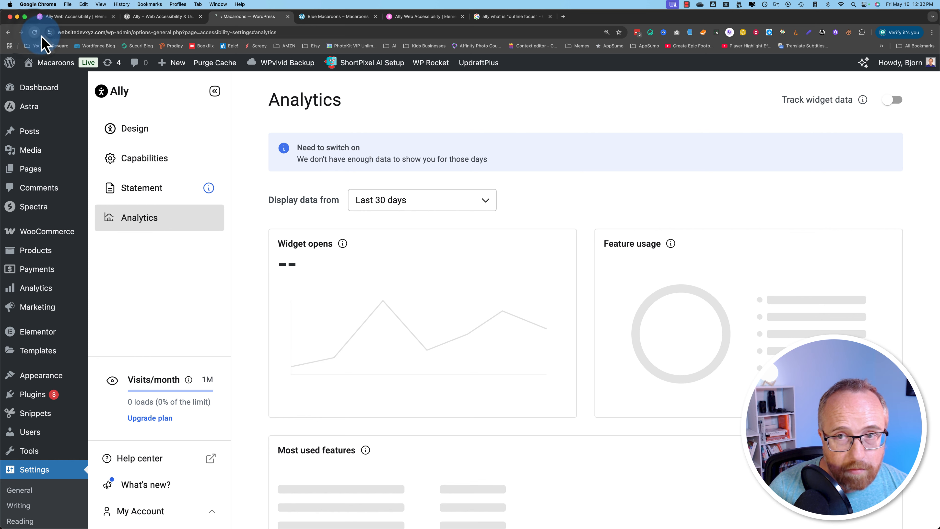
{"action": "left_click", "coordinate": [35, 33]}
{"action": "left_click", "coordinate": [382, 201]}
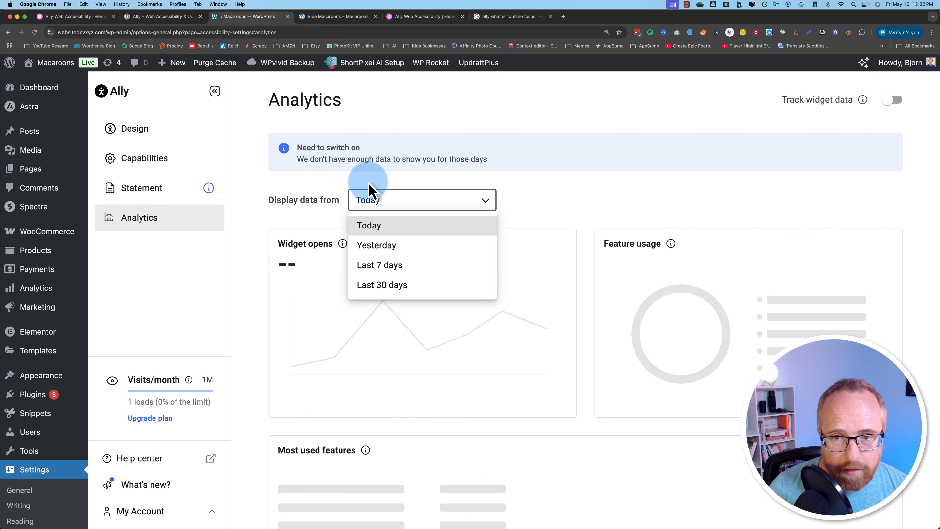
{"action": "left_click", "coordinate": [371, 191]}
{"action": "mouse_move", "coordinate": [863, 104]}
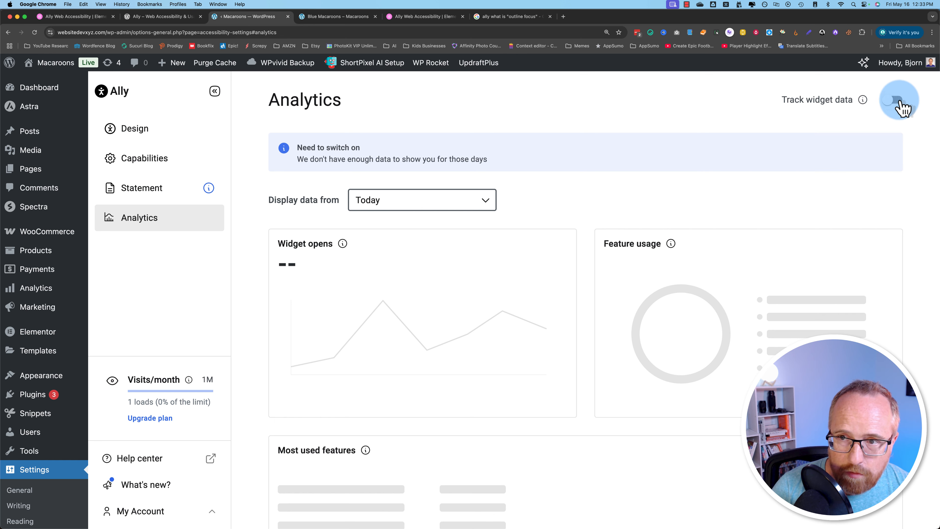
{"action": "left_click", "coordinate": [896, 101]}
{"action": "left_click", "coordinate": [583, 337]}
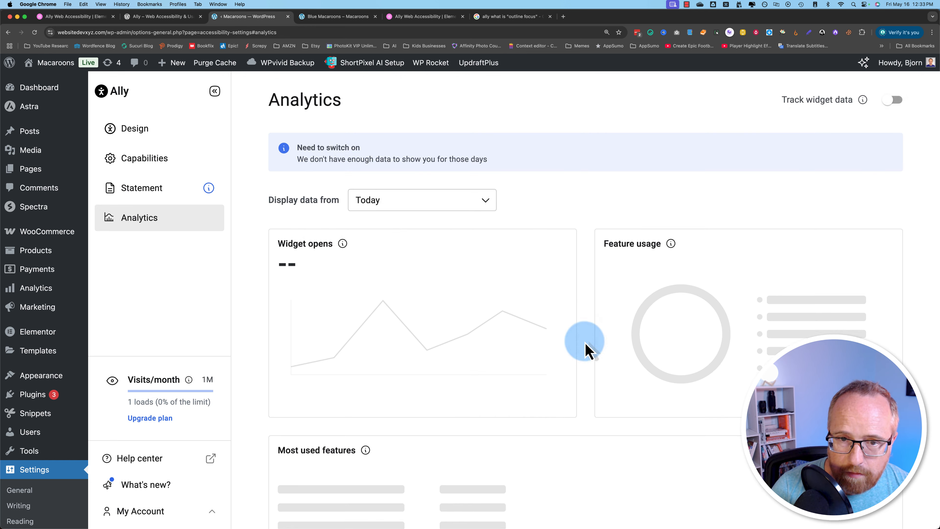
- Set Display data from to Today, review the analytics, and go to Capabilities
{"action": "left_click", "coordinate": [321, 20]}
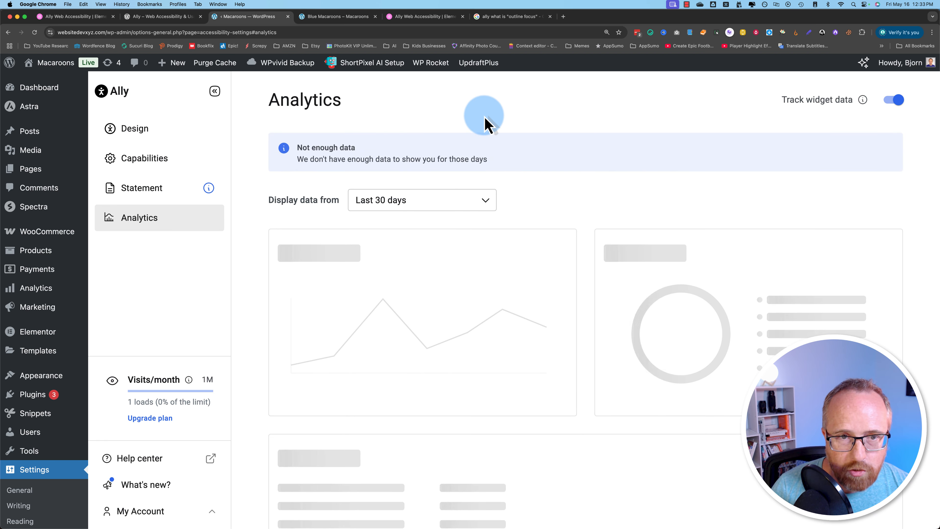
{"action": "left_click", "coordinate": [482, 207]}
{"action": "left_click", "coordinate": [376, 224]}
{"action": "scroll", "coordinate": [261, 249], "scroll_direction": "down", "scroll_amount": 10}
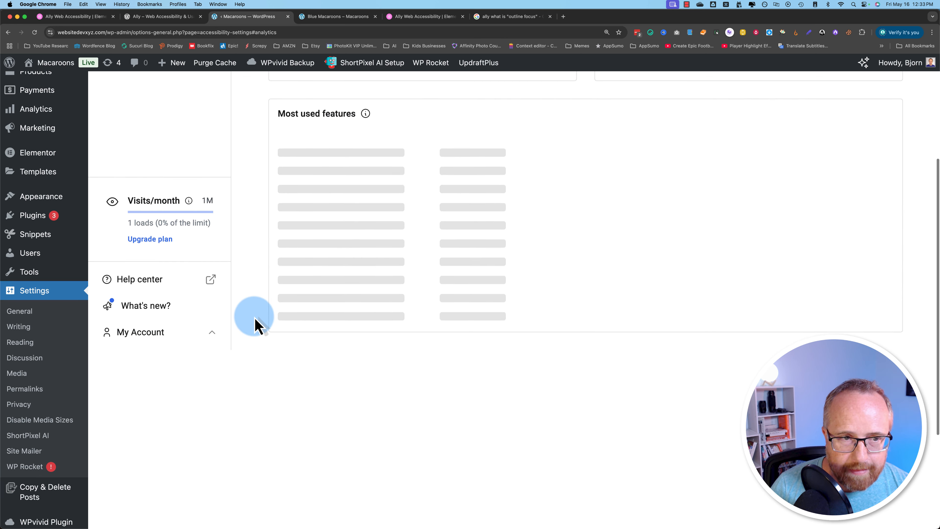
{"action": "scroll", "coordinate": [256, 325], "scroll_direction": "up", "scroll_amount": 5}
{"action": "scroll", "coordinate": [317, 228], "scroll_direction": "up", "scroll_amount": 5}
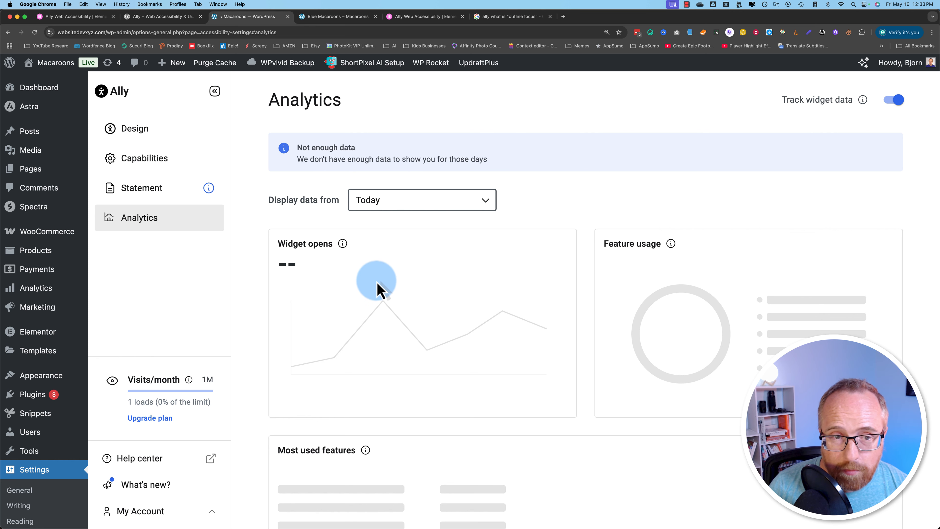
{"action": "scroll", "coordinate": [638, 229], "scroll_direction": "down", "scroll_amount": 2}
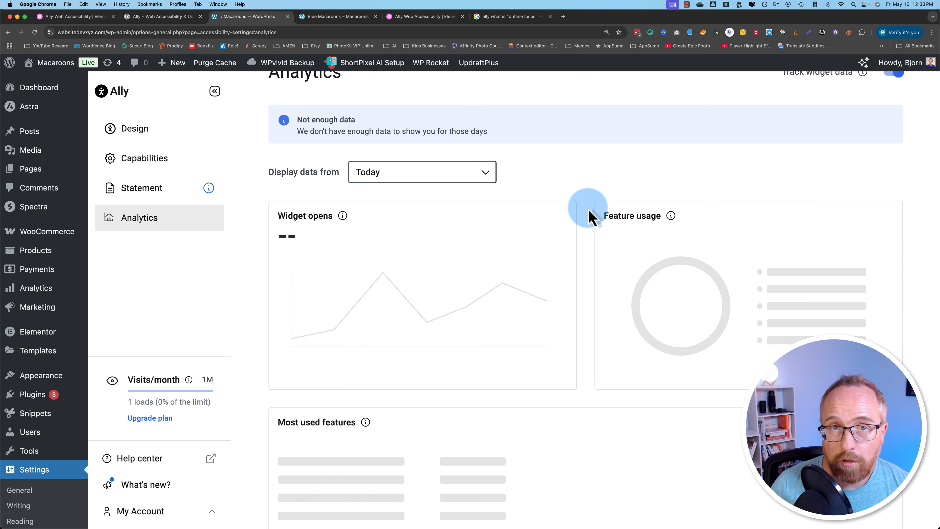
{"action": "scroll", "coordinate": [600, 381], "scroll_direction": "down", "scroll_amount": 5}
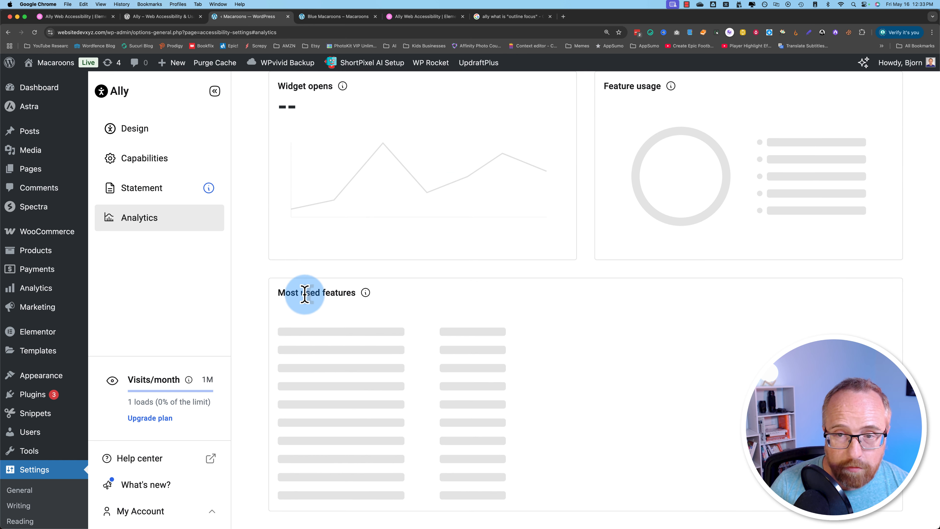
{"action": "scroll", "coordinate": [683, 341], "scroll_direction": "up", "scroll_amount": 1}
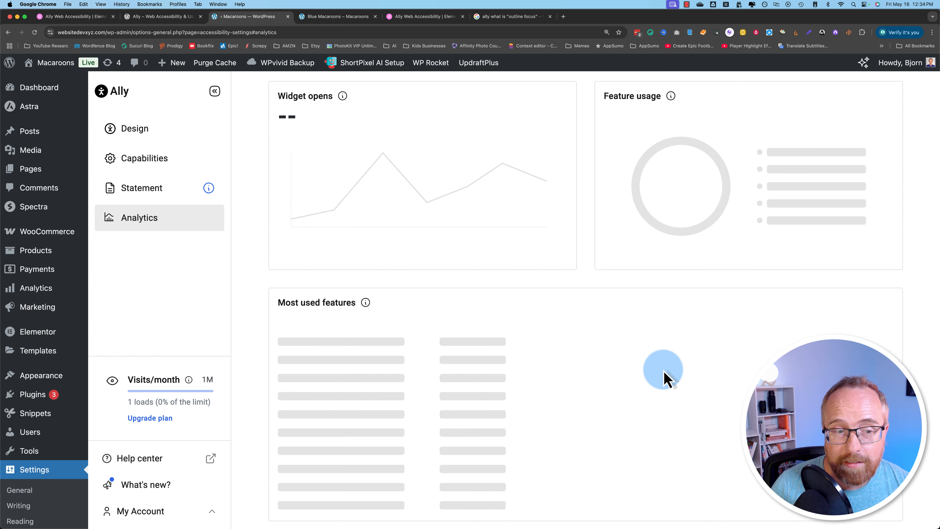
{"action": "scroll", "coordinate": [665, 378], "scroll_direction": "up", "scroll_amount": 5}
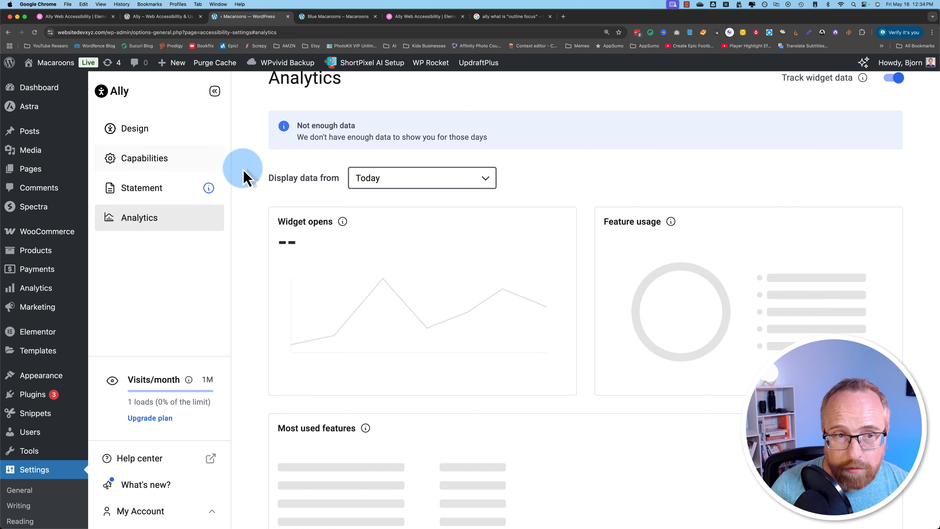
{"action": "left_click", "coordinate": [155, 163]}
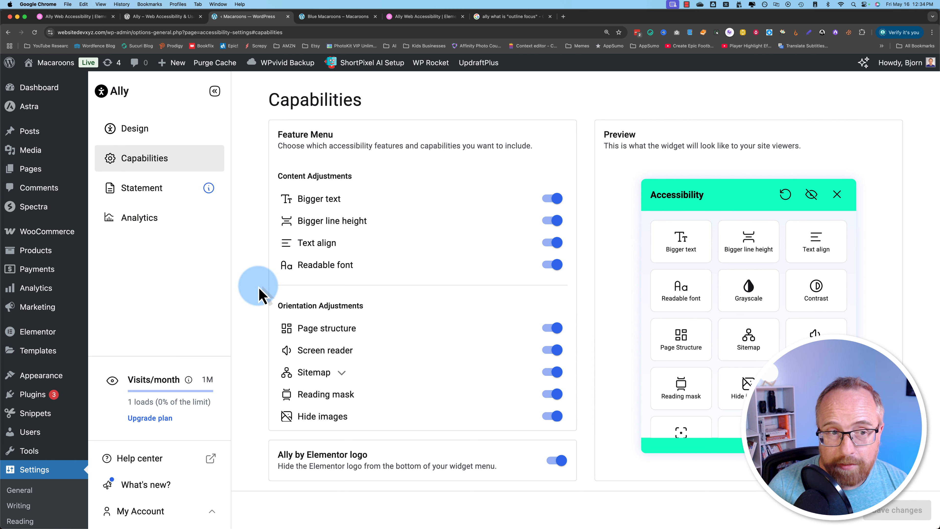
- Choose 'Yes, I need one' for a statement and enter company name WPLearningLab
{"action": "left_click", "coordinate": [120, 200]}
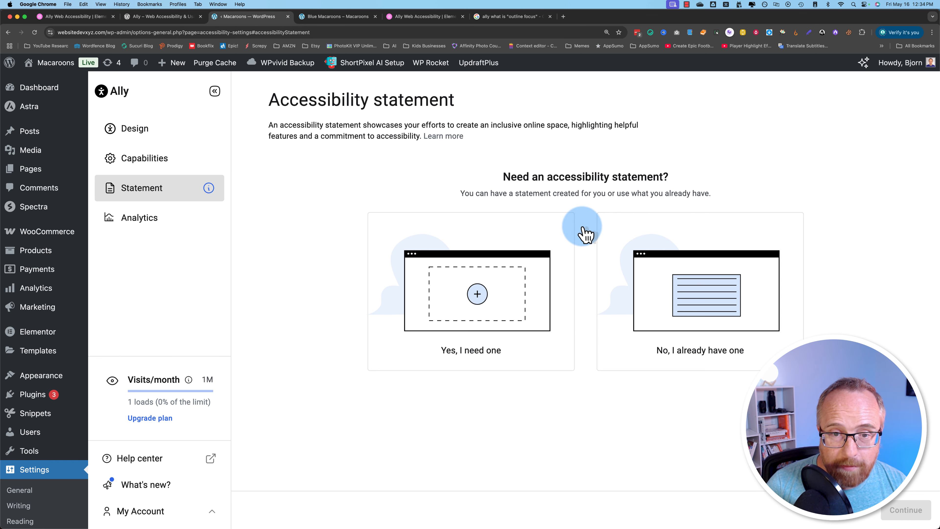
{"action": "left_click", "coordinate": [479, 300]}
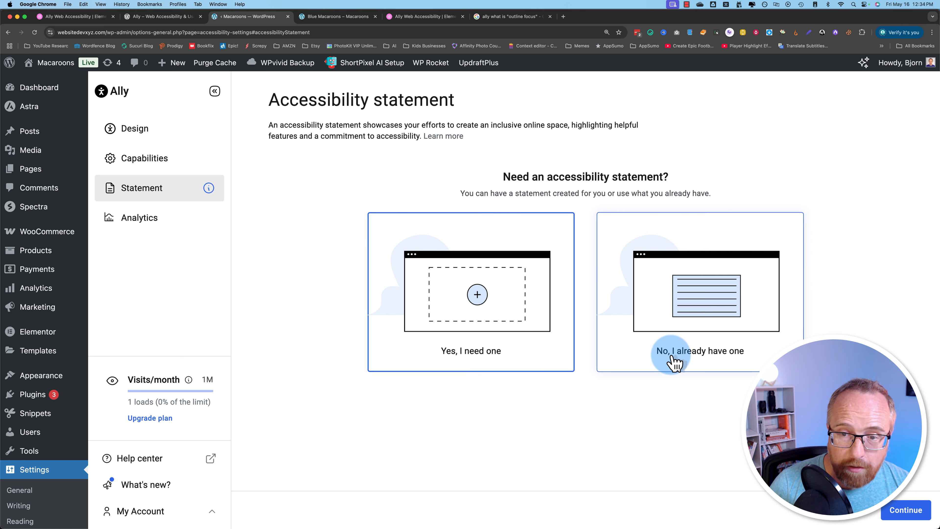
{"action": "left_click", "coordinate": [906, 510]}
{"action": "left_click", "coordinate": [170, 190]}
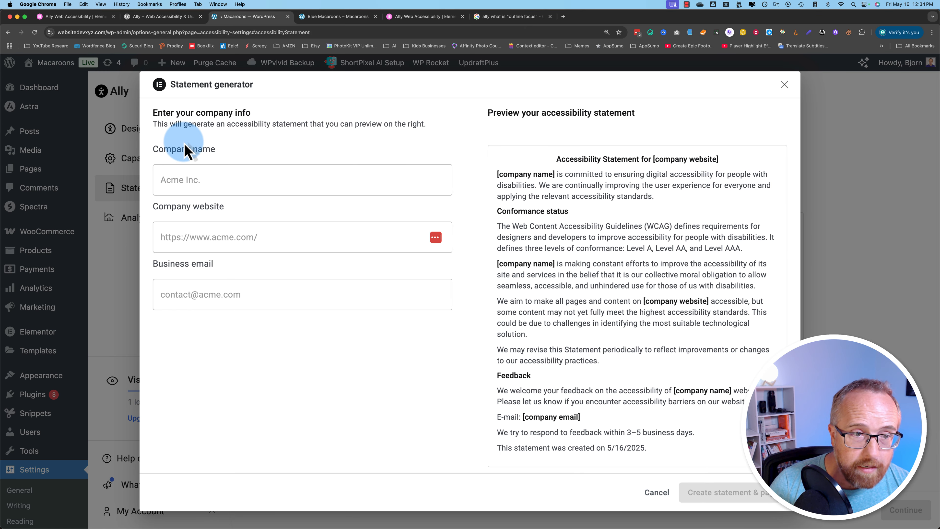
{"action": "left_click", "coordinate": [188, 179]}
{"action": "type", "text": "WPLearningLab"}
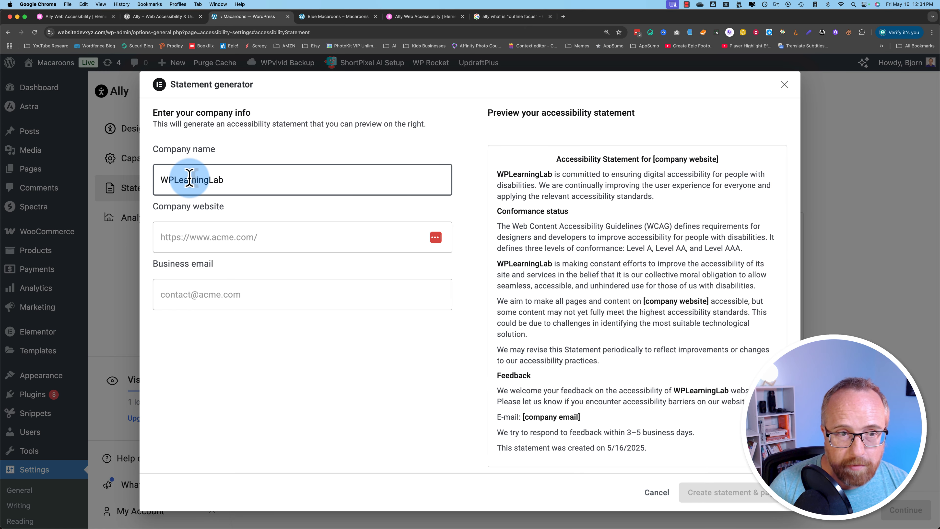
- Copy the site address into the company website field and enter the business email
{"action": "left_click", "coordinate": [191, 239]}
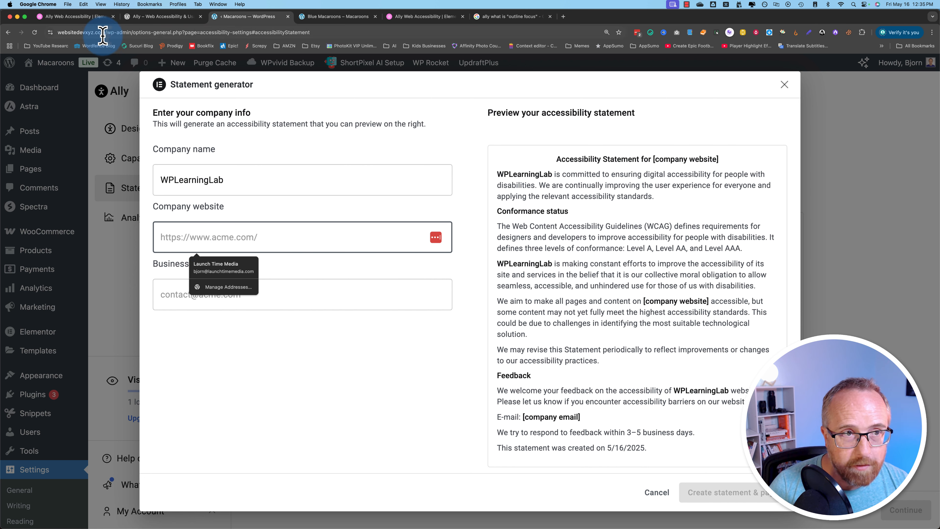
{"action": "left_click_drag", "start_coordinate": [103, 33], "coordinate": [58, 32]}
{"action": "left_click_drag", "start_coordinate": [121, 33], "coordinate": [127, 33]}
{"action": "key", "text": "super+c"}
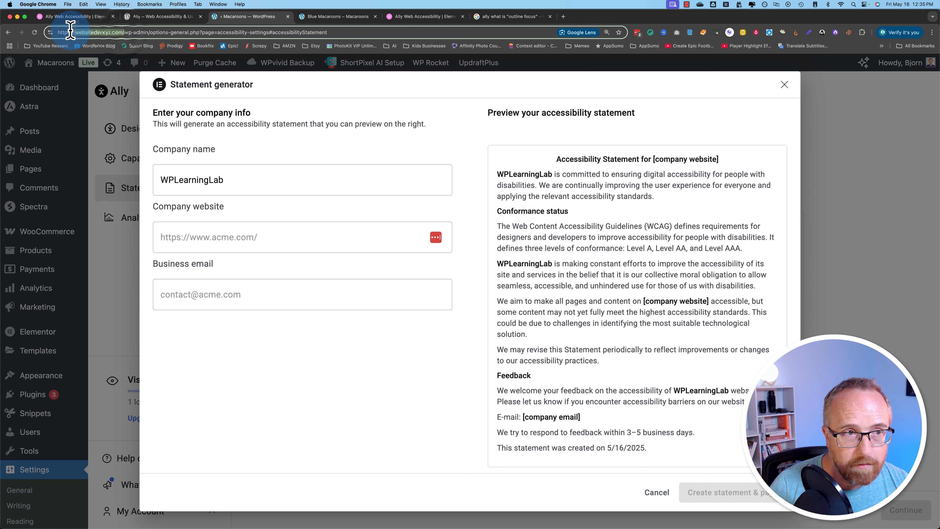
{"action": "left_click", "coordinate": [195, 238]}
{"action": "key", "text": "super+v"}
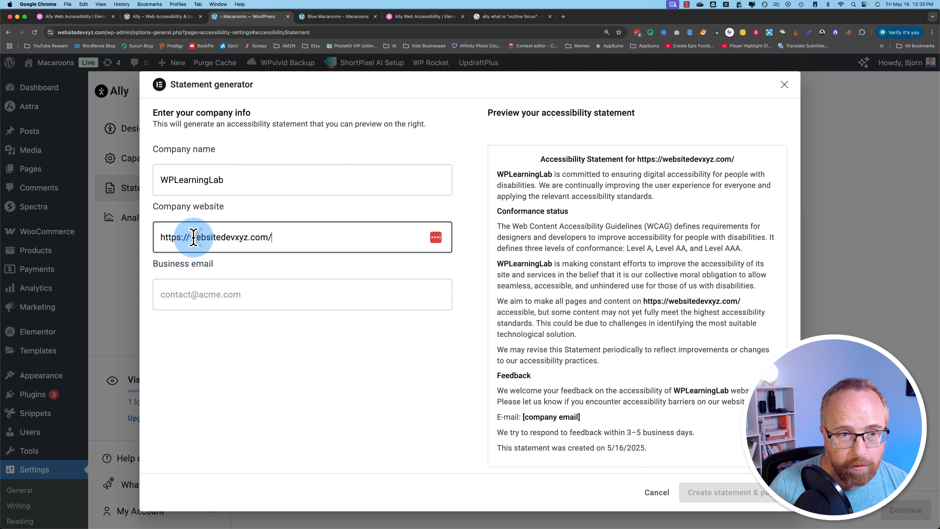
{"action": "left_click", "coordinate": [262, 293]}
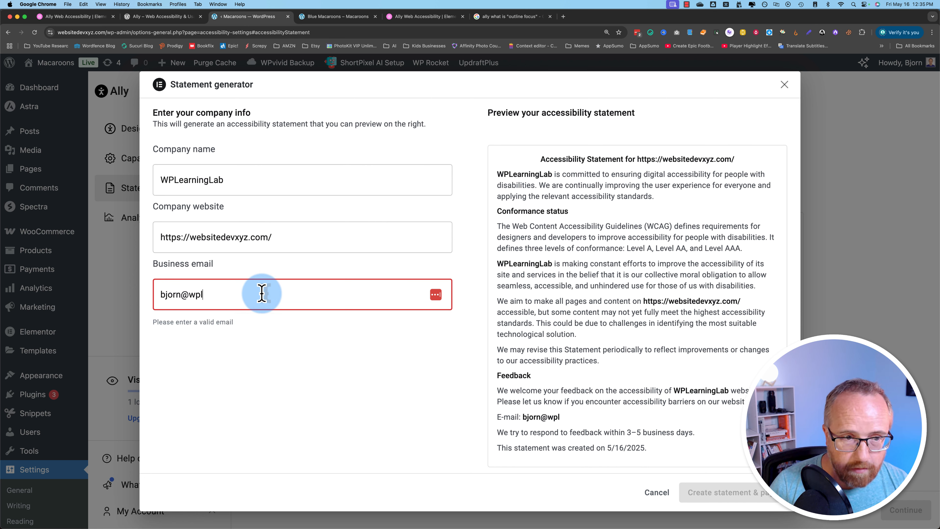
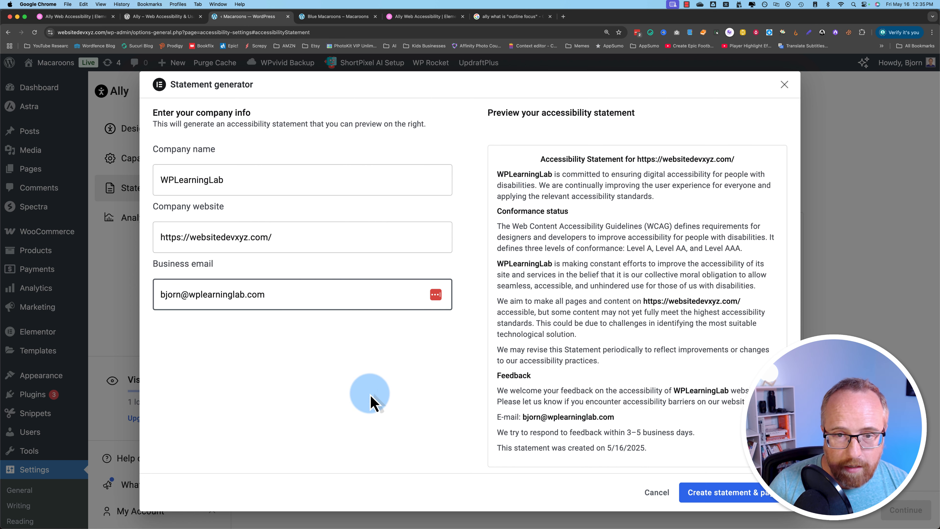
- Create the statement and its page, acknowledge the link notice, and return to the product page
{"action": "left_click", "coordinate": [725, 496]}
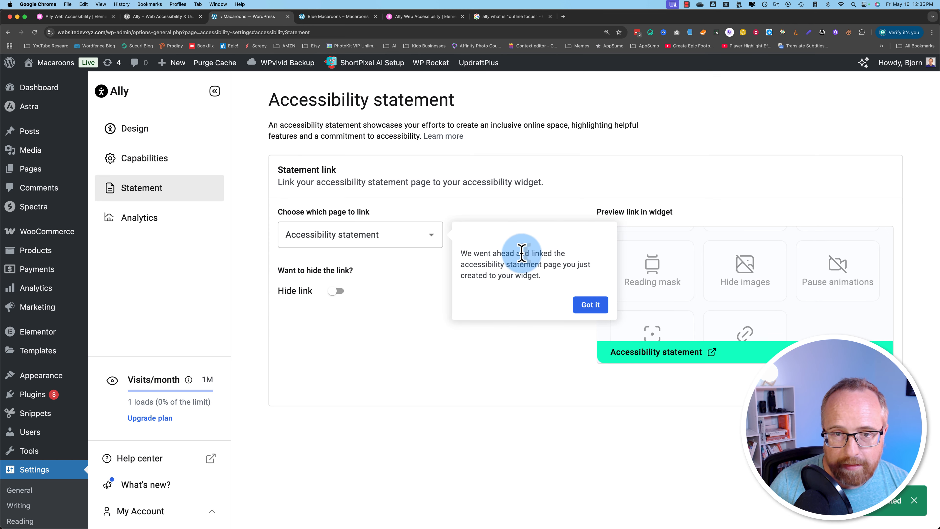
{"action": "left_click", "coordinate": [598, 309]}
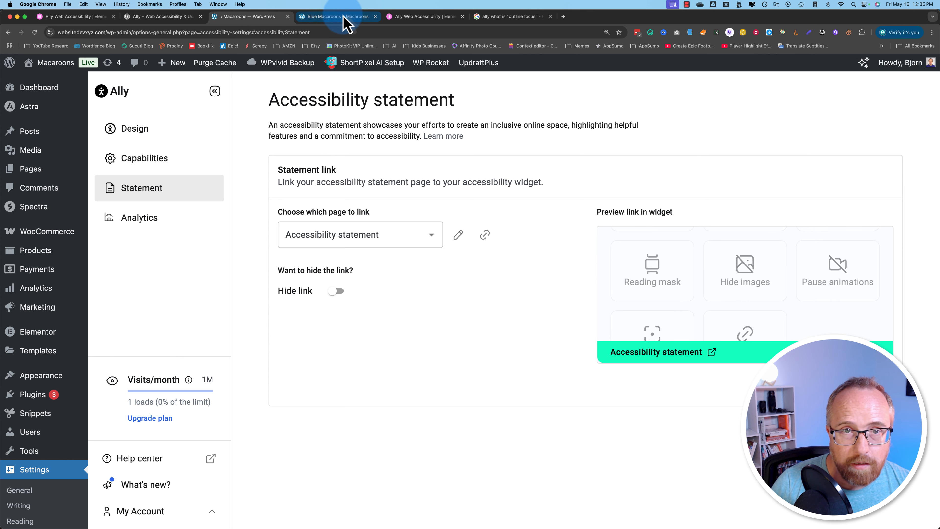
{"action": "left_click", "coordinate": [335, 20]}
- Reload the product page, open the Ally widget and reset its adjustments
{"action": "left_click", "coordinate": [35, 34]}
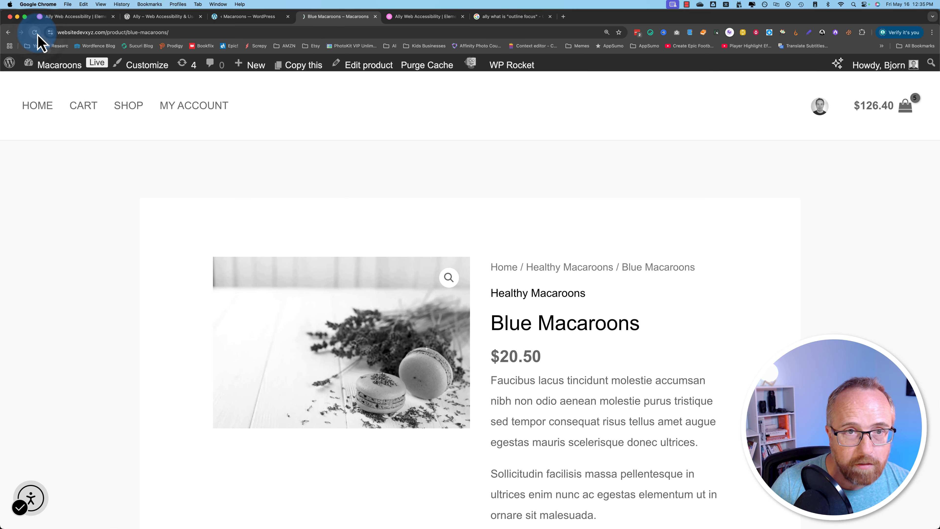
{"action": "left_click", "coordinate": [125, 320]}
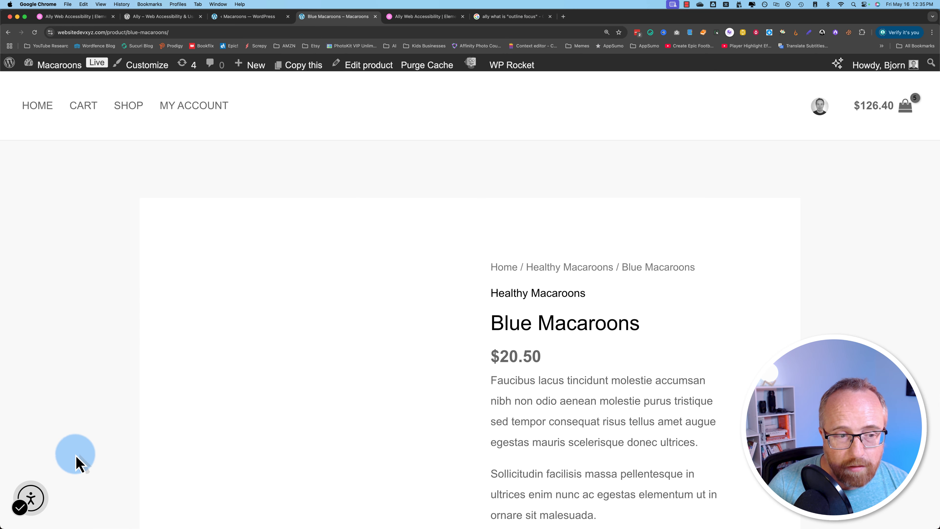
{"action": "left_click", "coordinate": [30, 498]}
{"action": "left_click", "coordinate": [220, 146]}
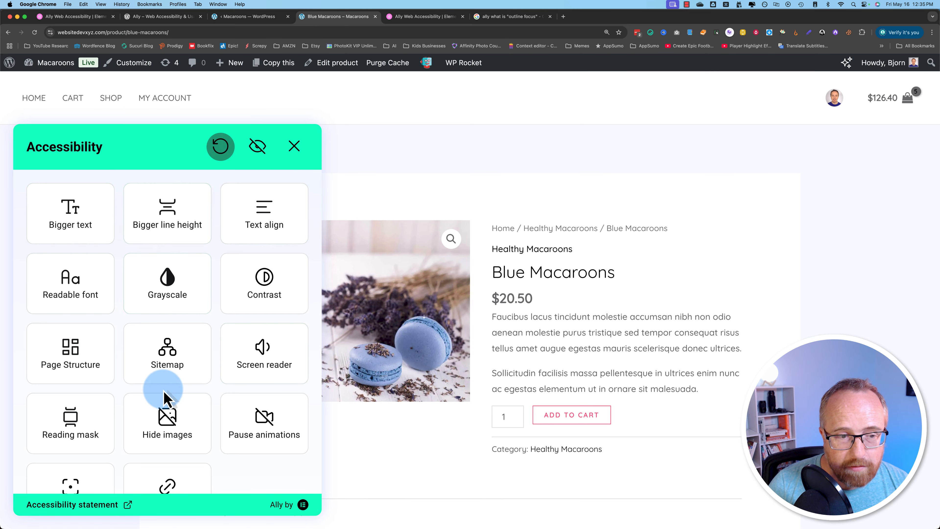
{"action": "scroll", "coordinate": [167, 392], "scroll_direction": "down", "scroll_amount": 2}
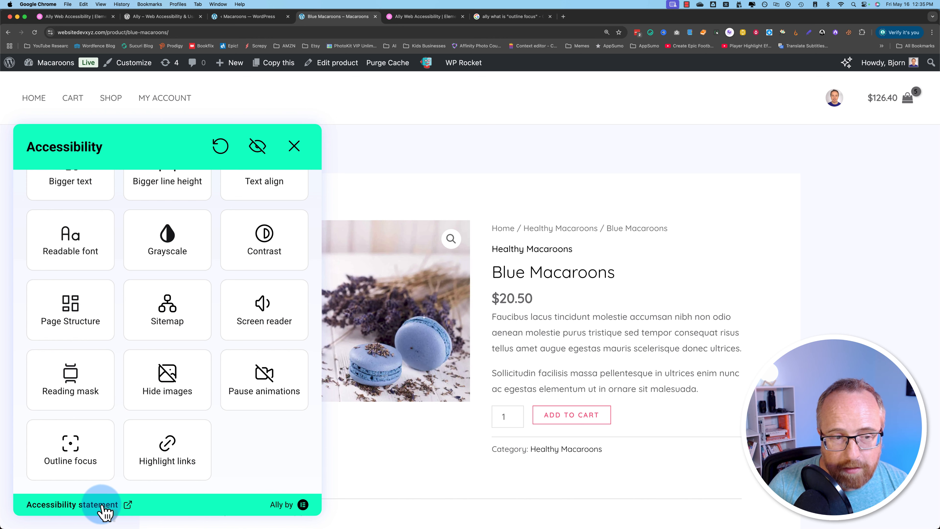
- Open the Accessibility statement page from the widget, read its WCAG paragraph, then return to Ally settings
{"action": "left_click", "coordinate": [118, 513]}
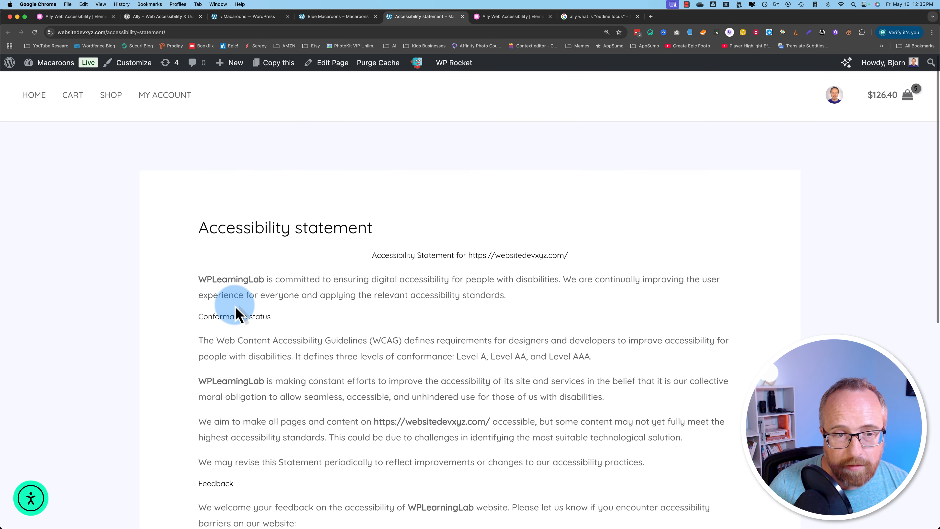
{"action": "scroll", "coordinate": [237, 311], "scroll_direction": "down", "scroll_amount": 3}
{"action": "scroll", "coordinate": [231, 304], "scroll_direction": "down", "scroll_amount": 1}
{"action": "scroll", "coordinate": [232, 304], "scroll_direction": "up", "scroll_amount": 1}
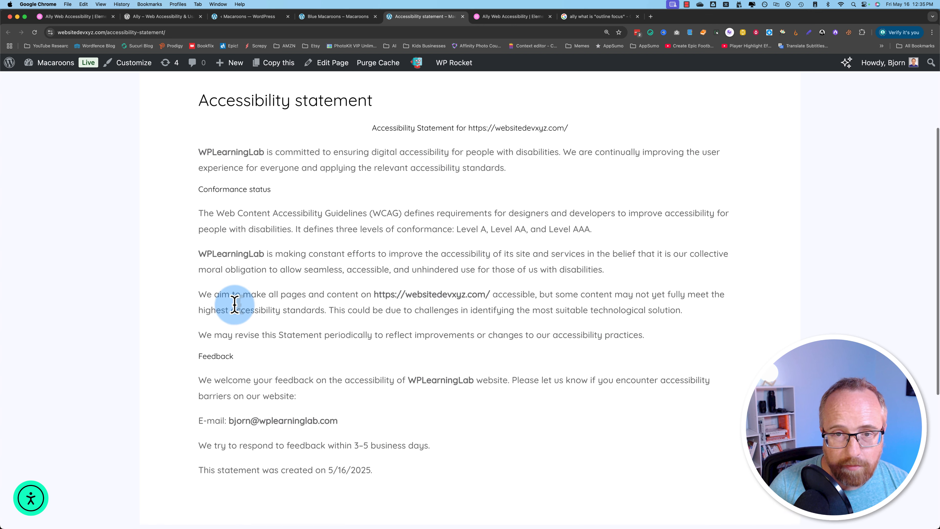
{"action": "left_click_drag", "start_coordinate": [199, 213], "coordinate": [615, 353]}
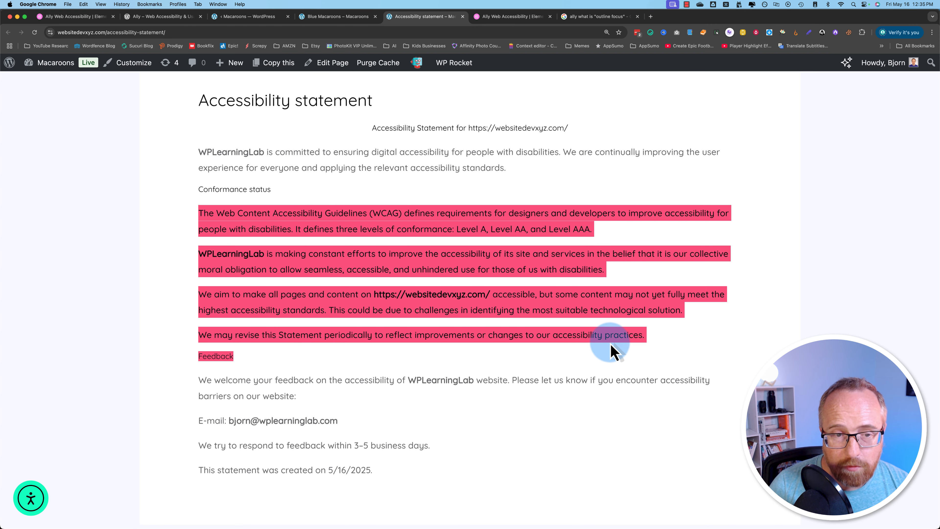
{"action": "left_click", "coordinate": [341, 19]}
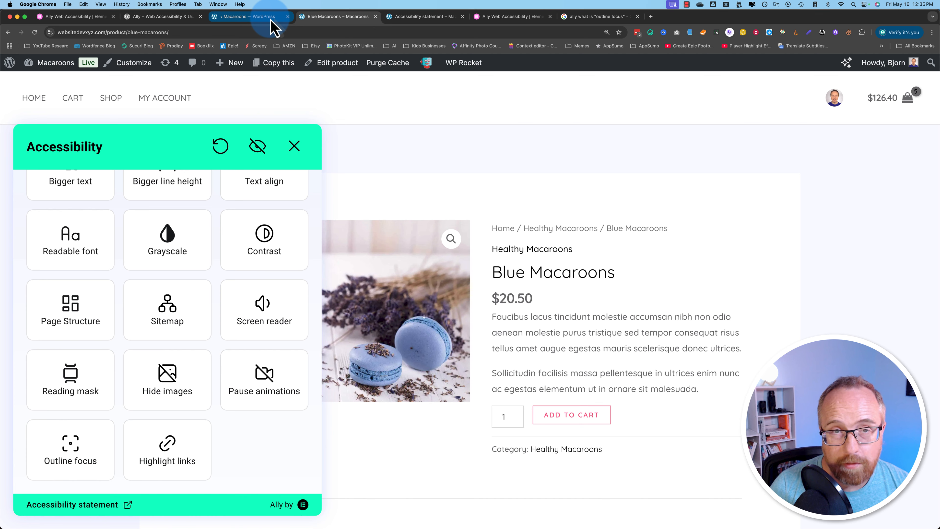
{"action": "left_click", "coordinate": [270, 20]}
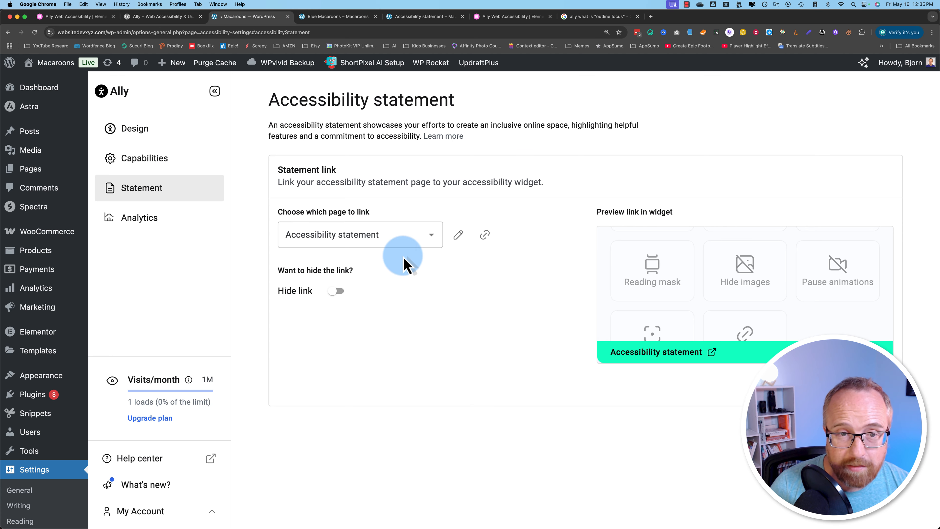
- Keep Accessibility statement as the linked page and open it in the page editor
{"action": "left_click", "coordinate": [308, 235]}
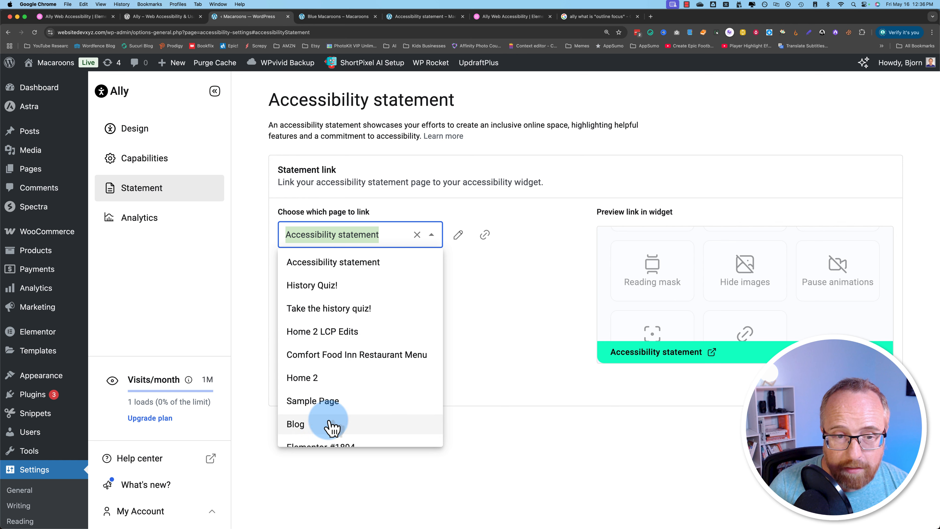
{"action": "left_click", "coordinate": [385, 263]}
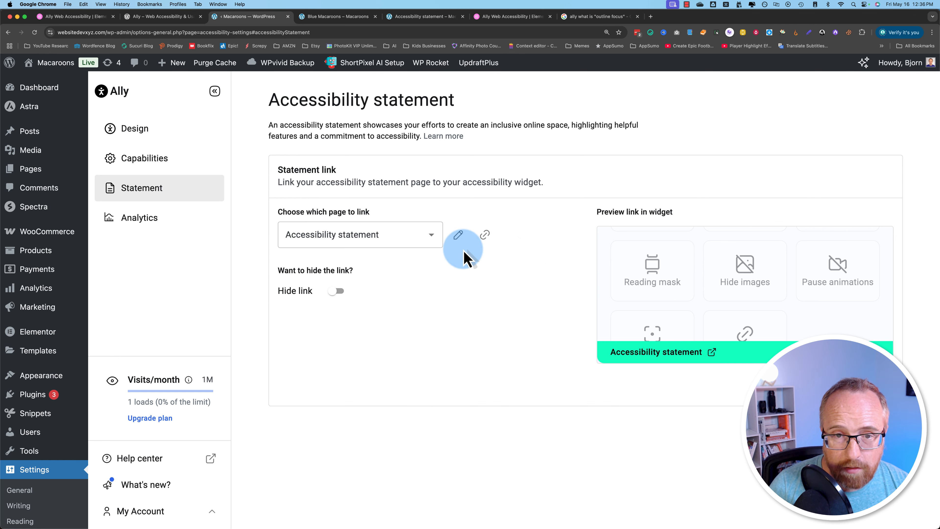
{"action": "left_click", "coordinate": [458, 234]}
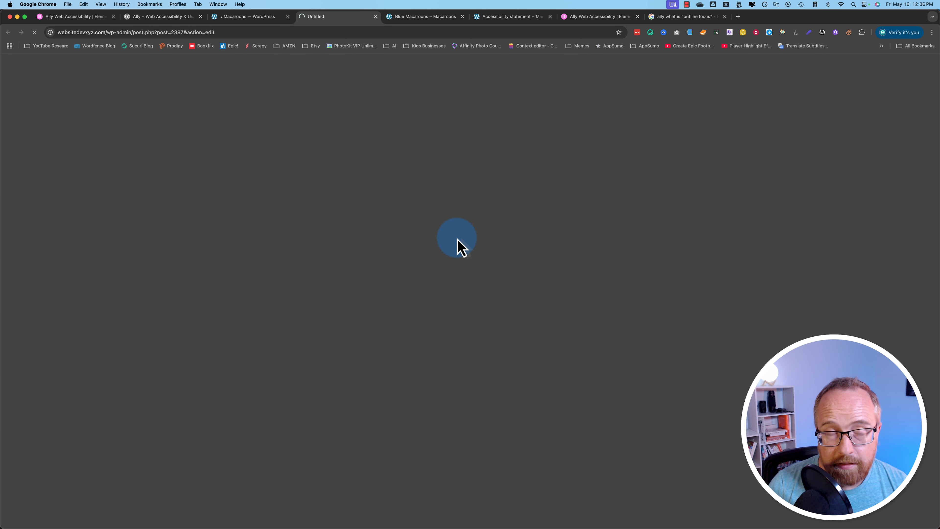
- Review the WPLearningLab commitment, WCAG and constant efforts paragraphs, then copy the page link
{"action": "left_click", "coordinate": [361, 273]}
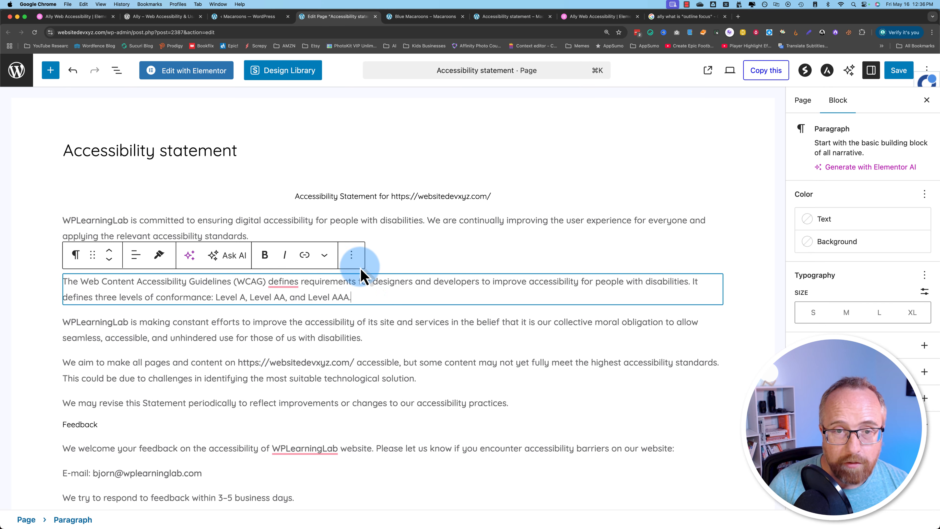
{"action": "left_click", "coordinate": [337, 218]}
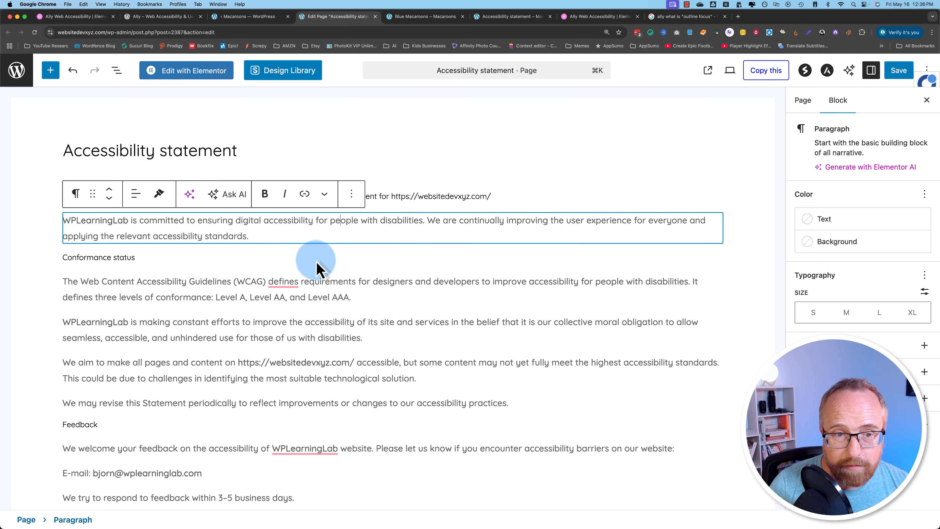
{"action": "left_click", "coordinate": [315, 297]}
{"action": "left_click", "coordinate": [288, 330]}
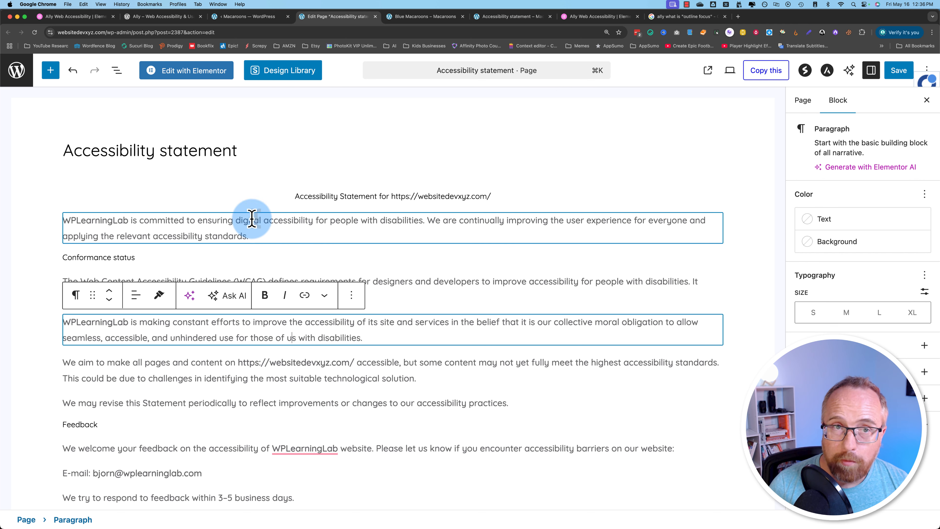
{"action": "left_click", "coordinate": [249, 17]}
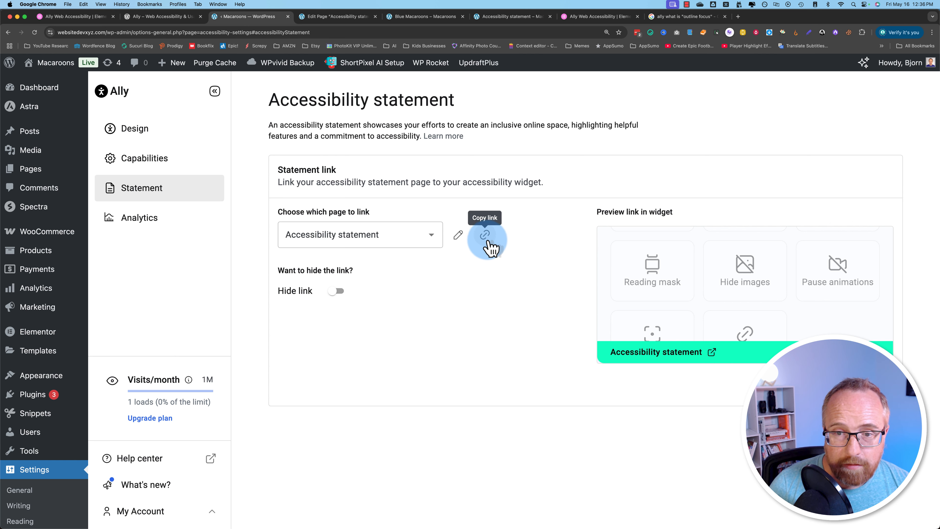
{"action": "left_click", "coordinate": [337, 291]}
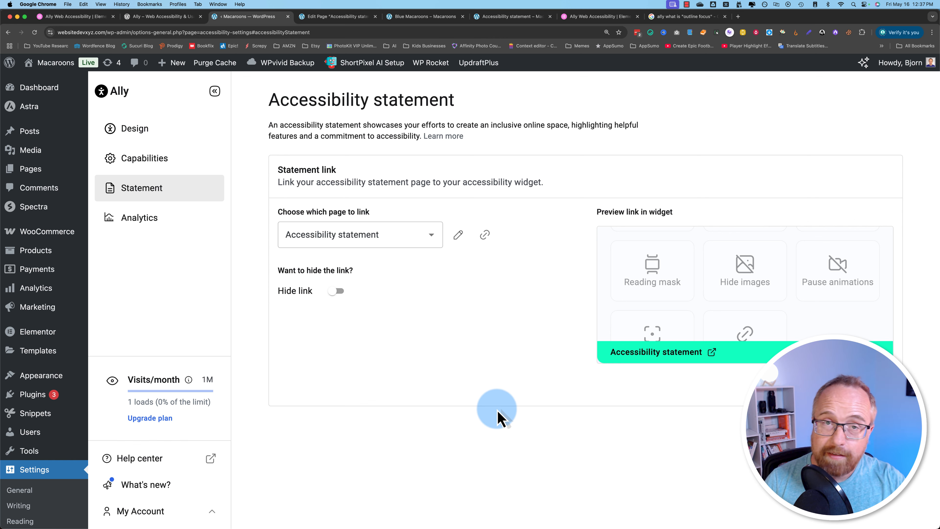
- On the Ally pricing page, note the Free plan's 10,000 visits and 1 website activation
{"action": "left_click", "coordinate": [85, 17]}
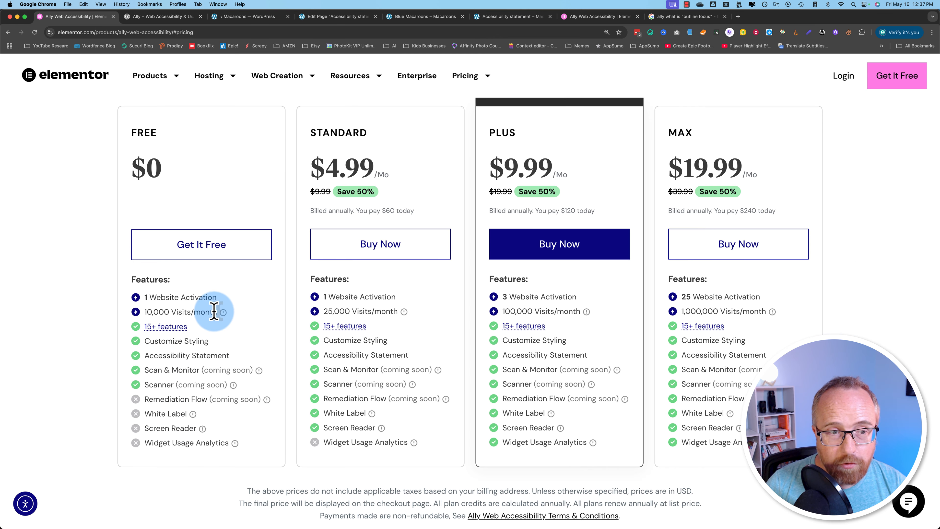
{"action": "left_click_drag", "start_coordinate": [119, 312], "coordinate": [134, 297]}
{"action": "left_click", "coordinate": [245, 307]}
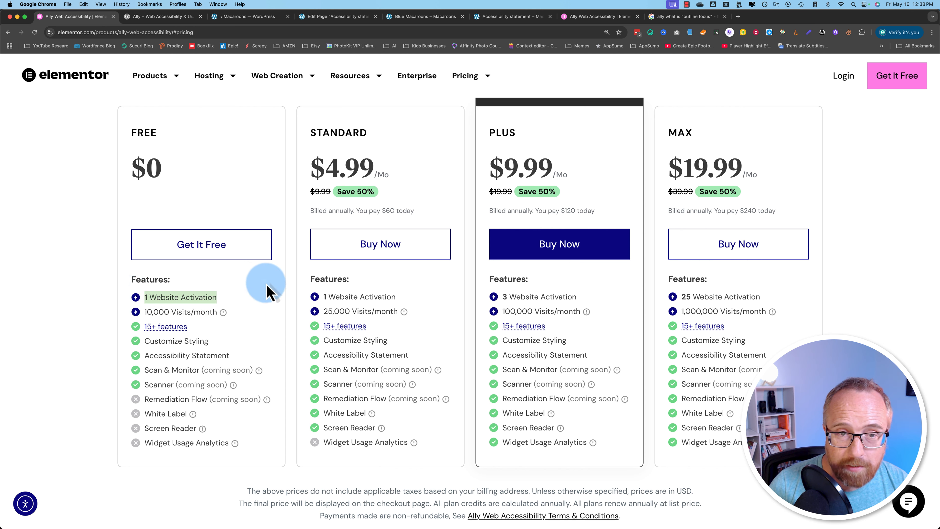
{"action": "left_click", "coordinate": [258, 283]}
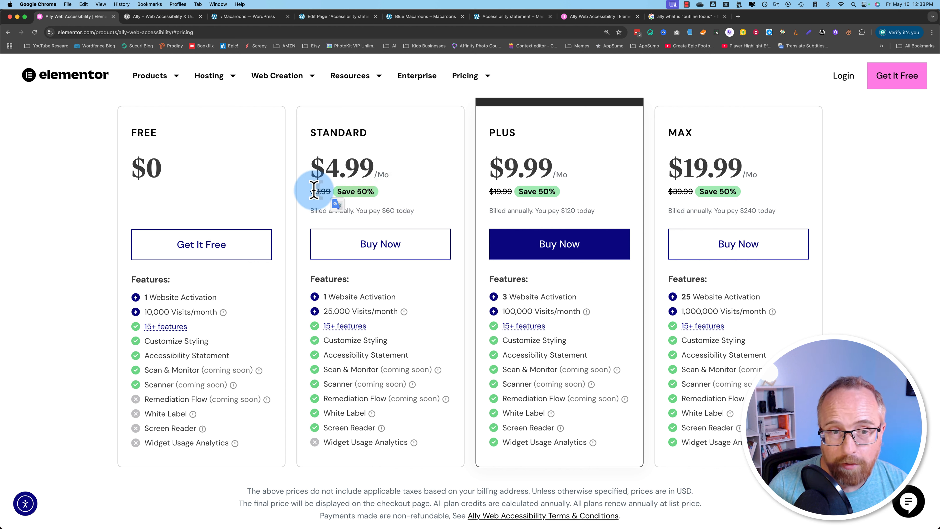
- Compare Standard's 25,000 visits and features with Plus's 100,000 visits and 3 activations
{"action": "mouse_move", "coordinate": [310, 312]}
{"action": "left_mouse_down"}
{"action": "mouse_move", "coordinate": [432, 319]}
{"action": "mouse_move", "coordinate": [400, 299]}
{"action": "mouse_move", "coordinate": [303, 306]}
{"action": "mouse_move", "coordinate": [308, 299]}
{"action": "left_mouse_up"}
{"action": "left_click", "coordinate": [458, 297]}
{"action": "mouse_move", "coordinate": [496, 298]}
{"action": "left_mouse_down"}
{"action": "mouse_move", "coordinate": [598, 299]}
{"action": "mouse_move", "coordinate": [489, 315]}
{"action": "left_mouse_up"}
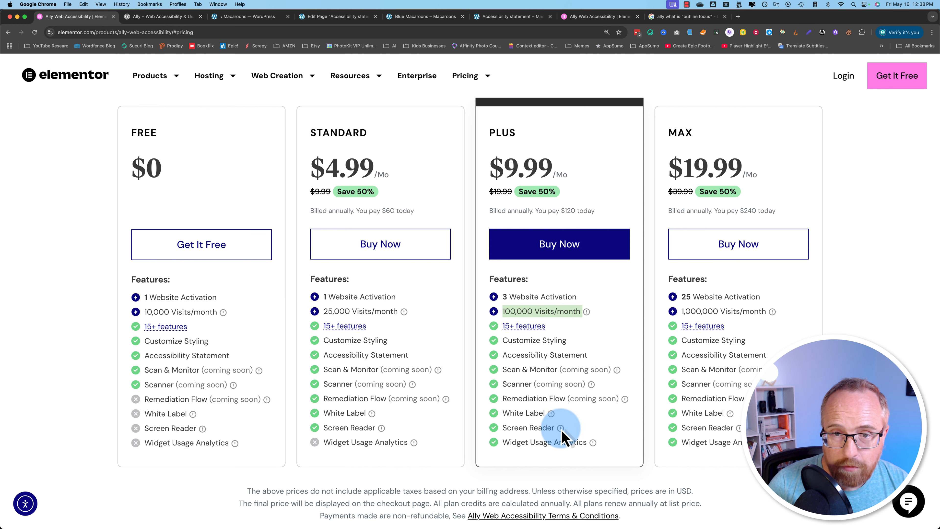
{"action": "left_click_drag", "start_coordinate": [609, 454], "coordinate": [467, 454]}
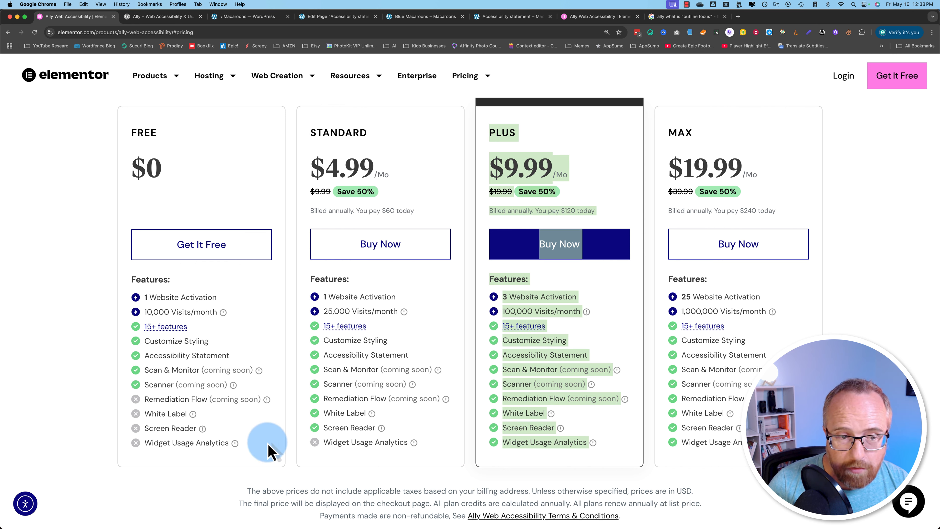
{"action": "left_click_drag", "start_coordinate": [306, 399], "coordinate": [448, 451]}
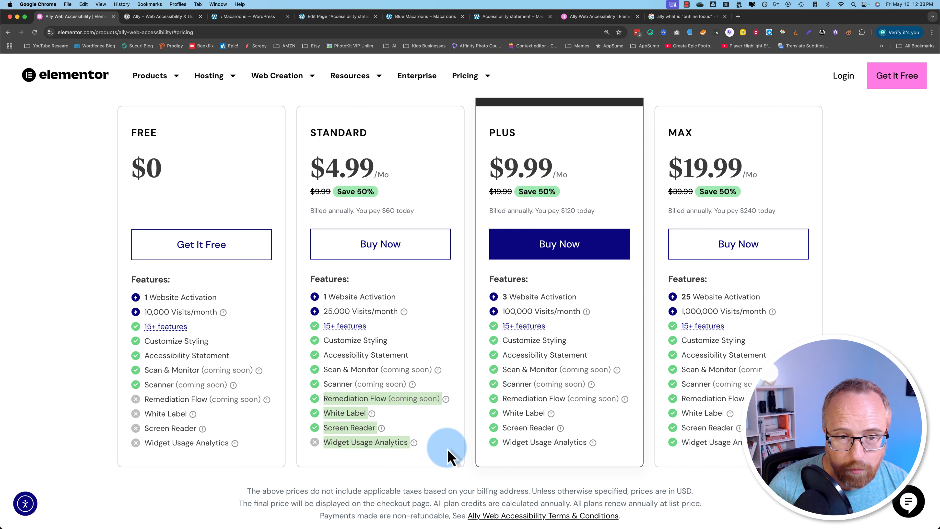
{"action": "mouse_move", "coordinate": [446, 401]}
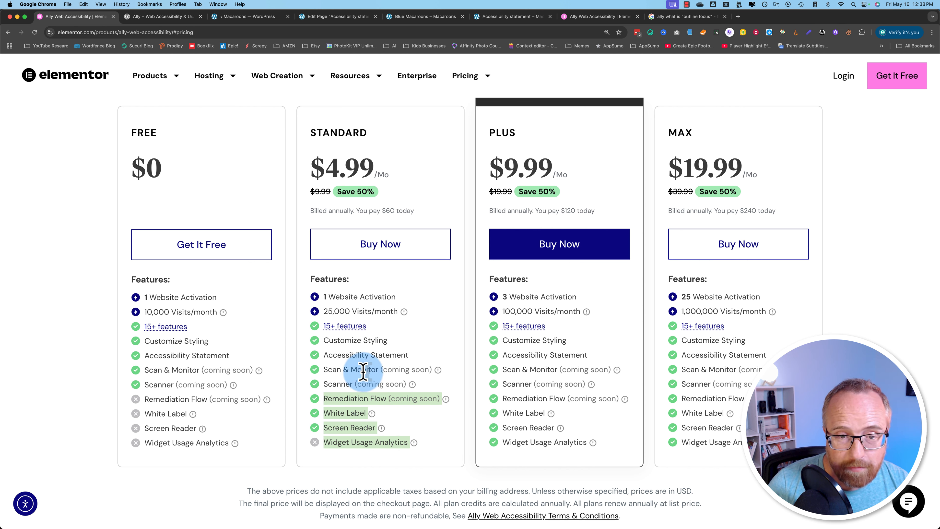
{"action": "left_click", "coordinate": [299, 375]}
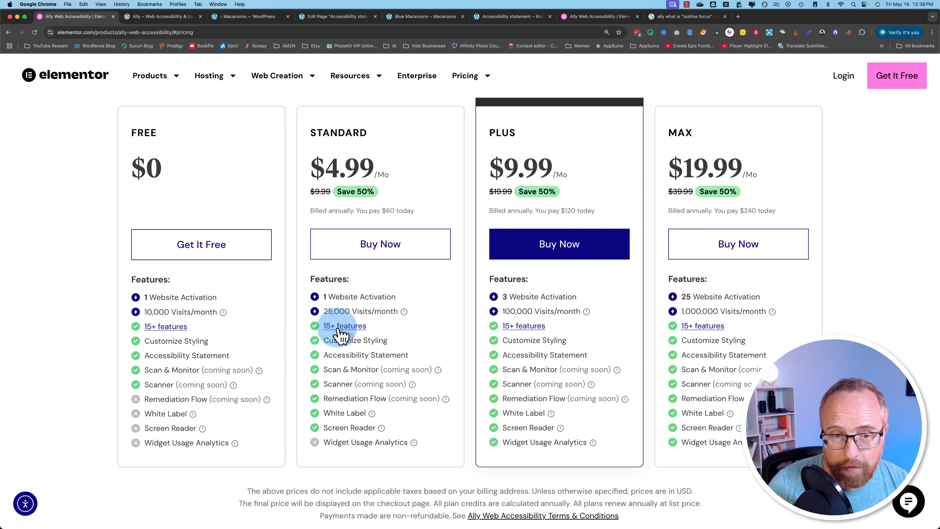